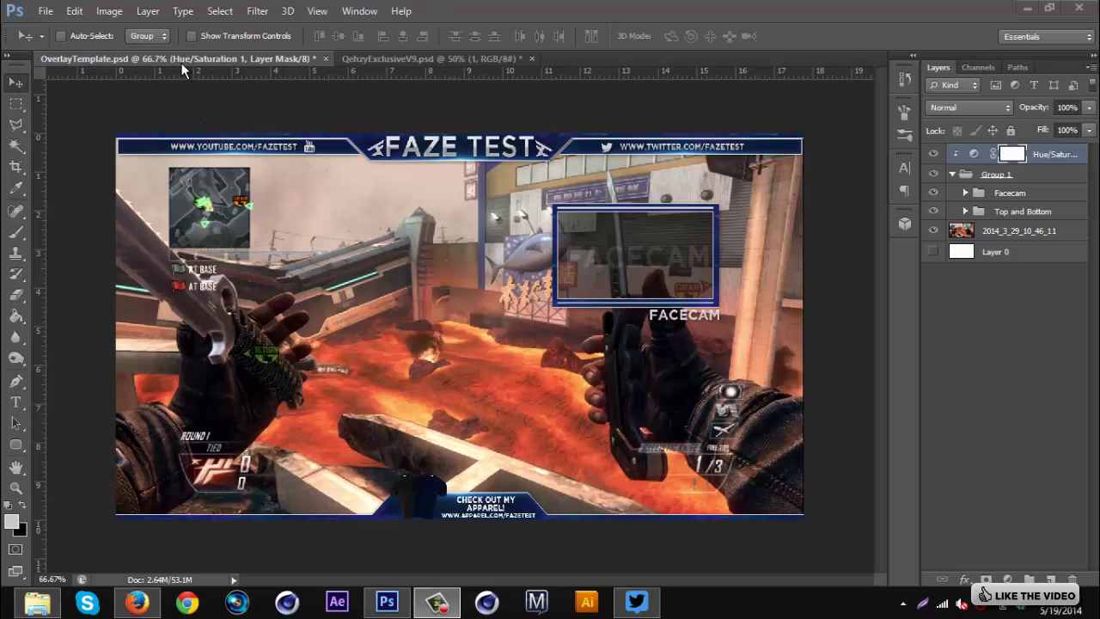
# Move the Facecam group toward the lower left of the canvas.
pyautogui.click(45, 11)
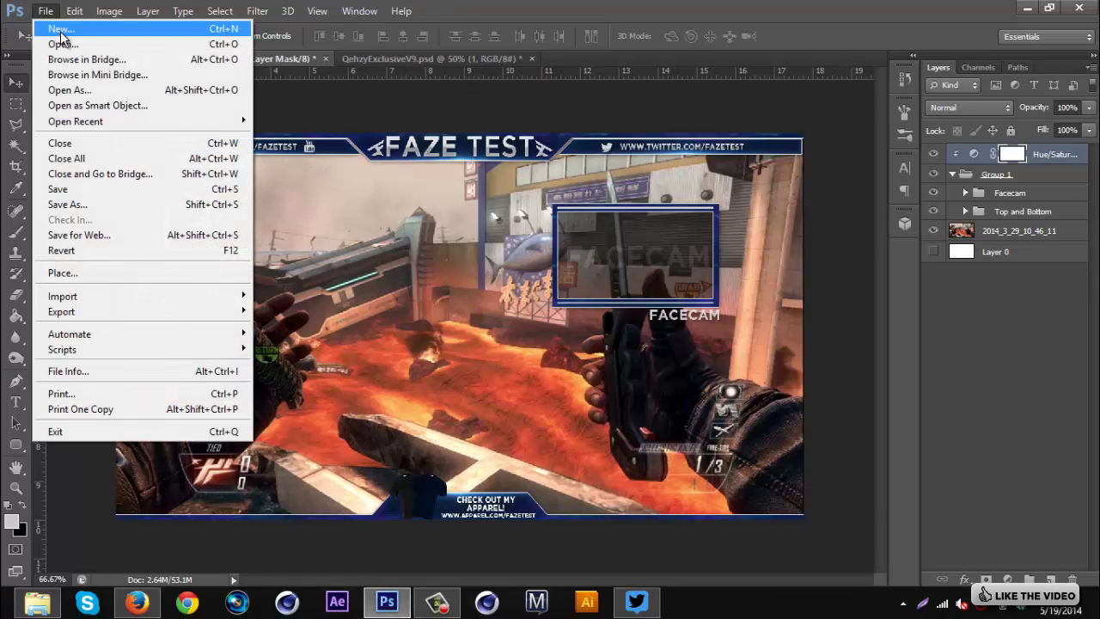
pyautogui.press('Escape')
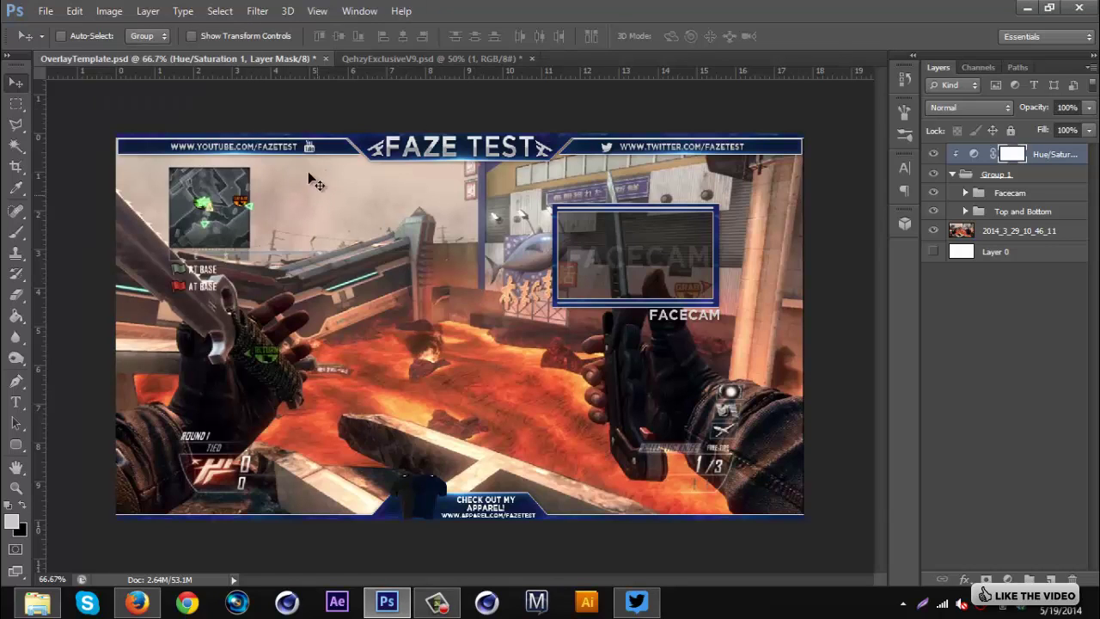
pyautogui.click(1019, 194)
pyautogui.moveTo(602, 262); pyautogui.dragTo(282, 433)
# Set the Hue/Saturation adjustment's Hue to about +113, turning the blue accents pink-purple.
pyautogui.doubleClick(980, 156)
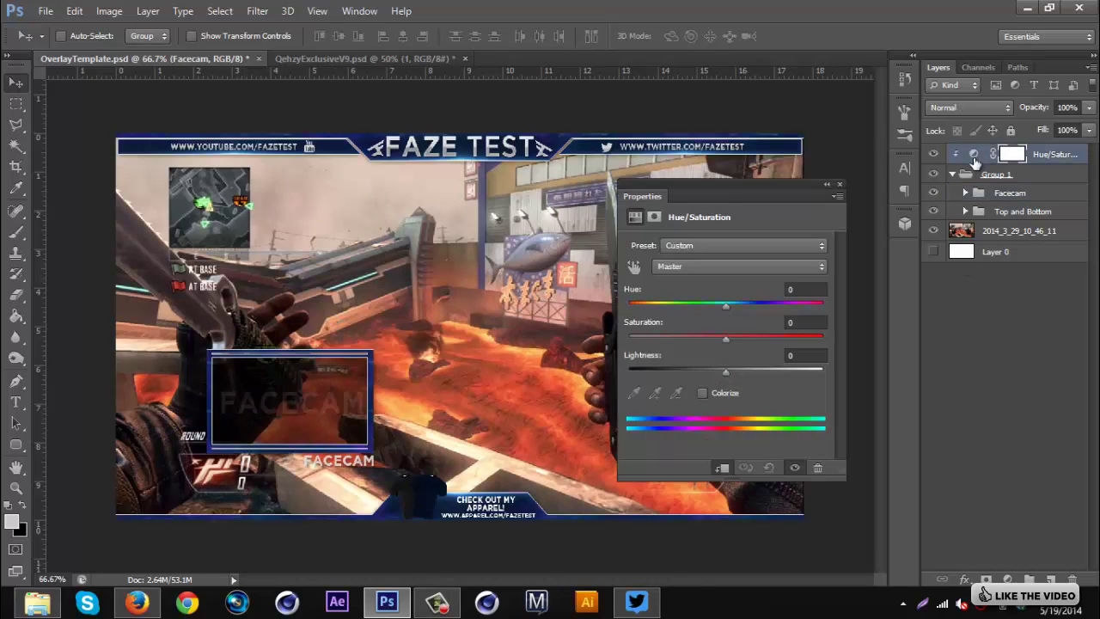
pyautogui.moveTo(705, 302); pyautogui.dragTo(796, 306)
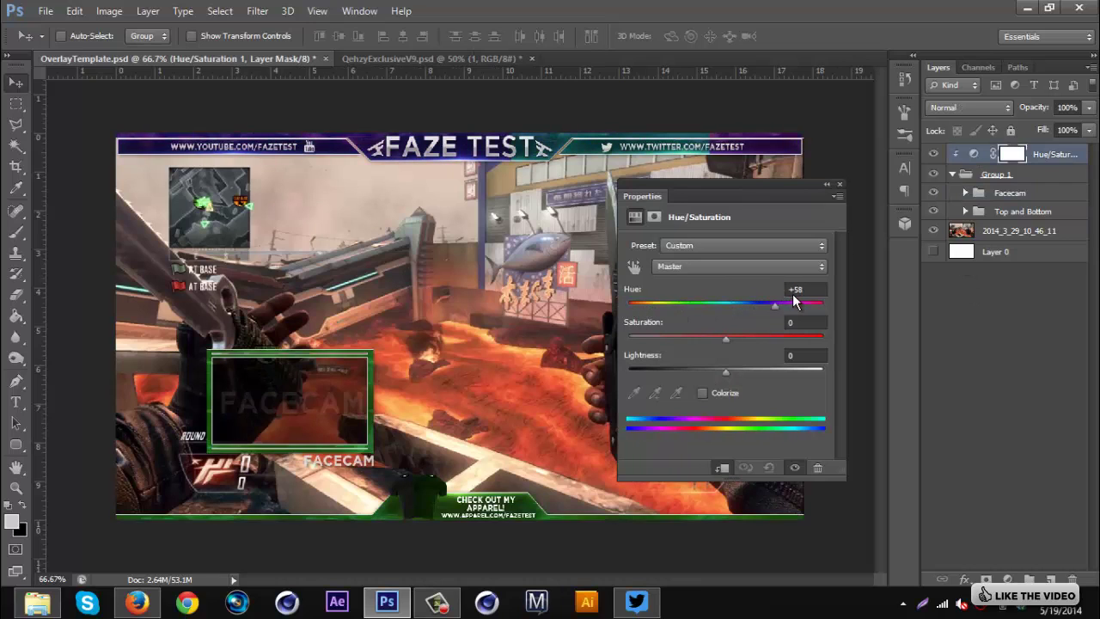
pyautogui.click(840, 183)
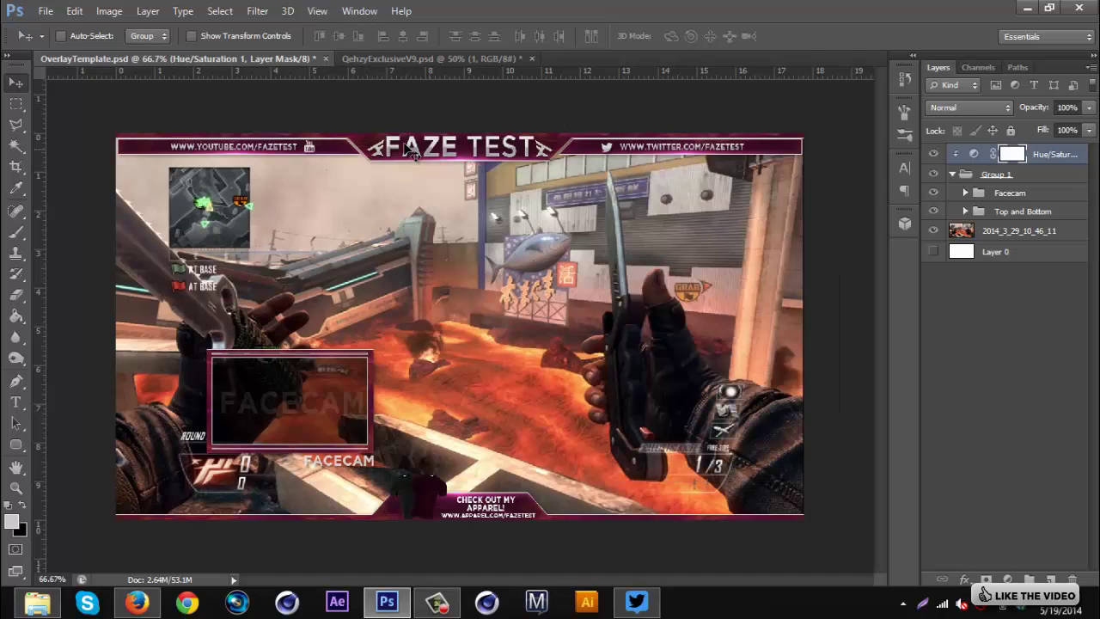
# Move the Facecam frame back to the right side, slightly lower than before.
pyautogui.keyDown('ctrl'); pyautogui.click(343, 442); pyautogui.keyUp('ctrl')
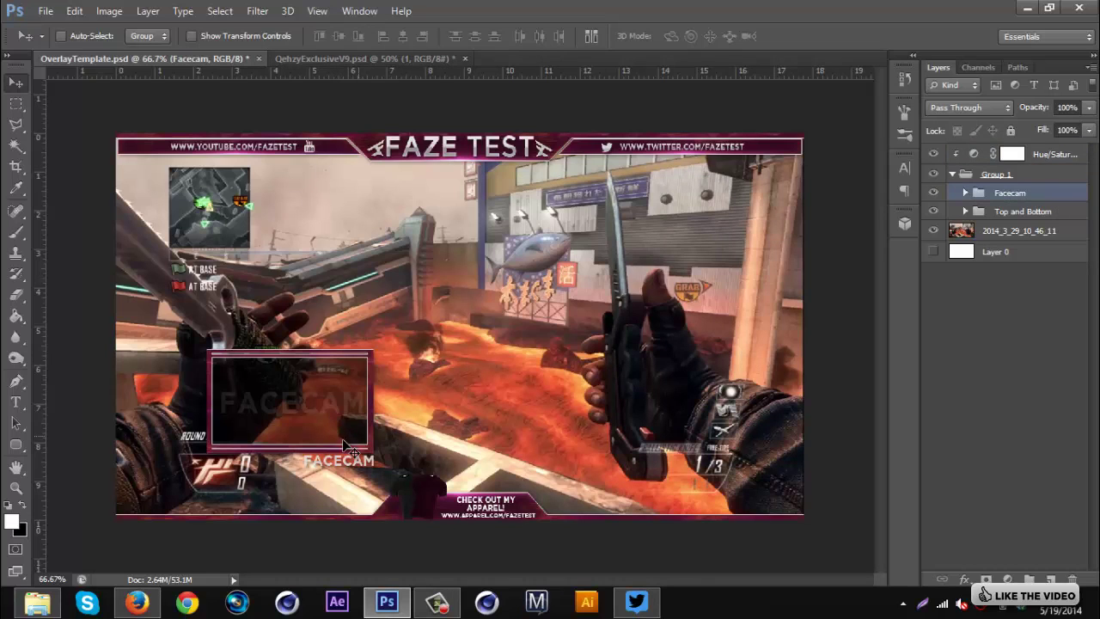
pyautogui.moveTo(344, 441); pyautogui.dragTo(669, 328)
pyautogui.click(46, 11)
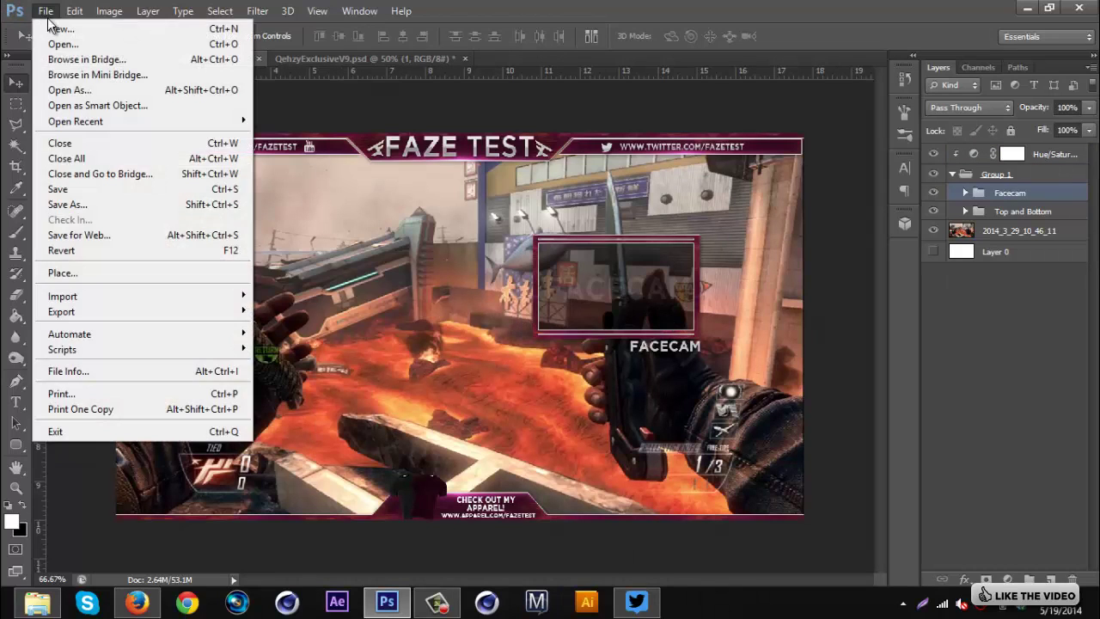
pyautogui.click(41, 11)
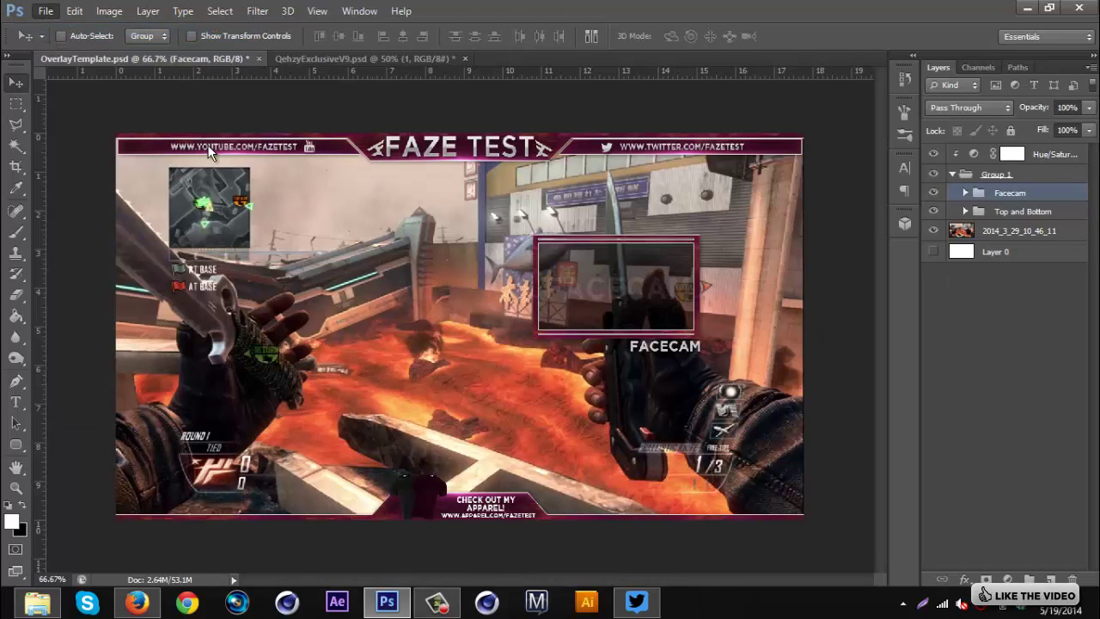
# Create a 1280×720, 72 ppi document, convert Background to Layer 0, and fill it black.
pyautogui.hotkey('ctrl', 'n')
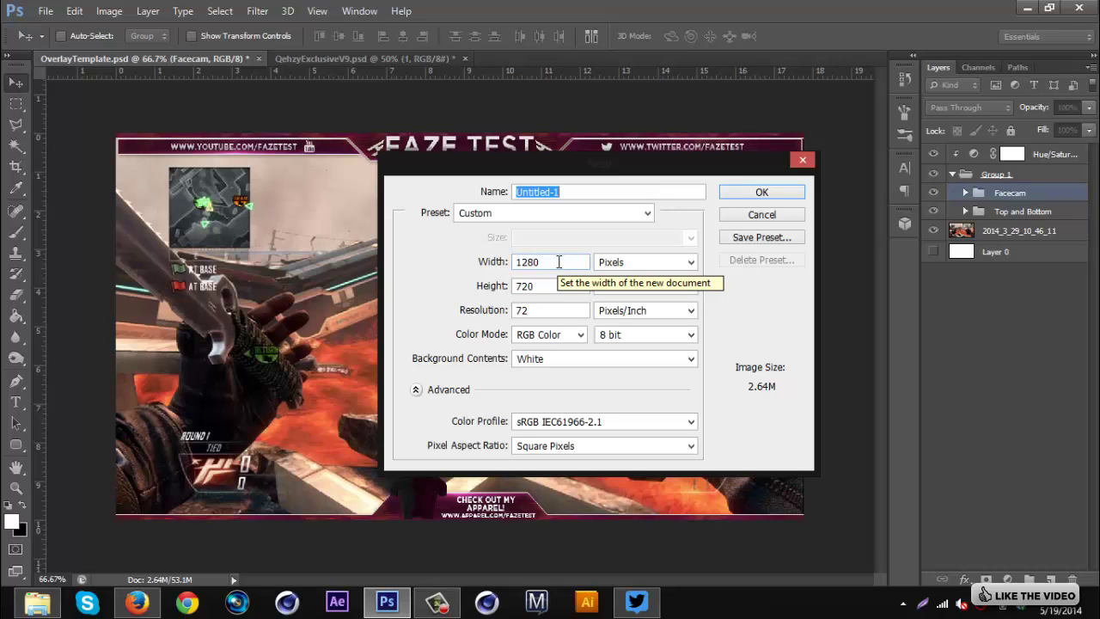
pyautogui.click(768, 196)
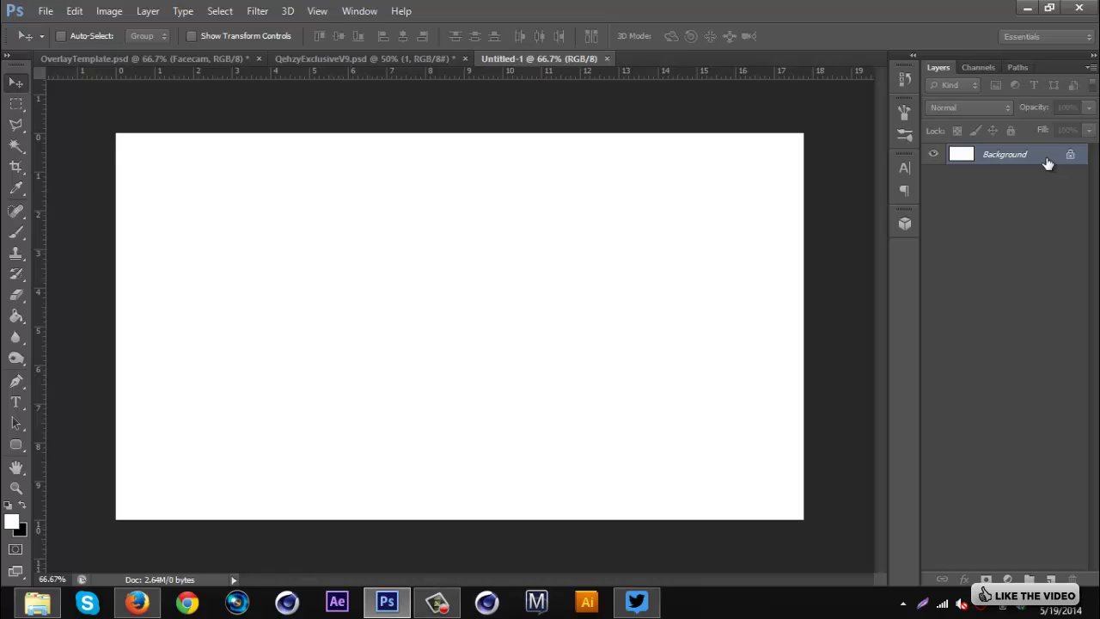
pyautogui.doubleClick(1042, 157)
pyautogui.click(700, 191)
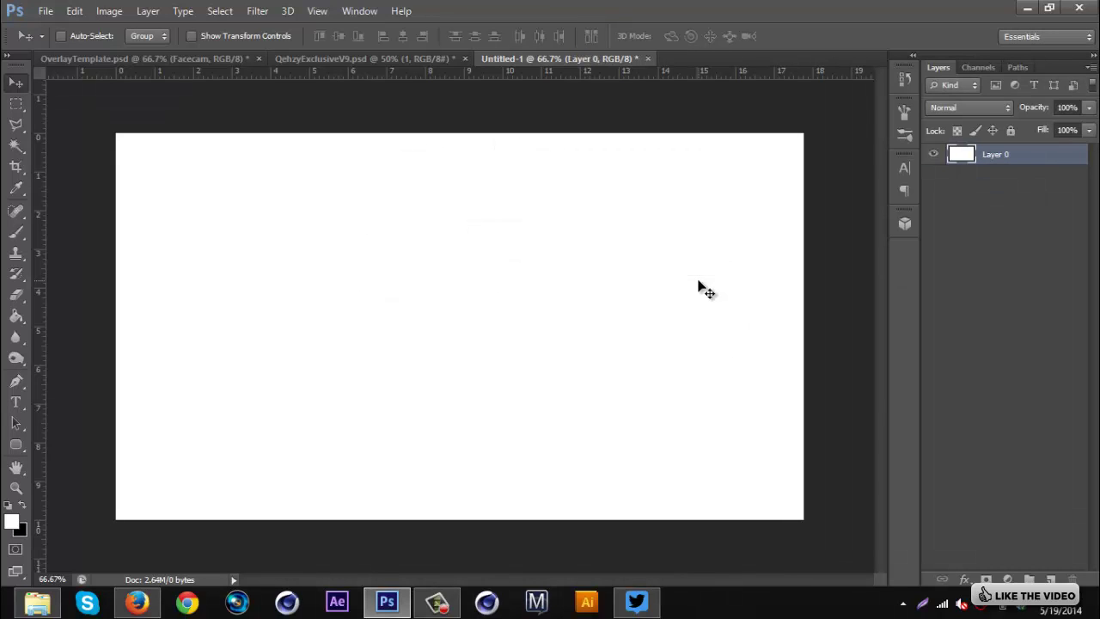
pyautogui.hotkey('ctrl', 'BackSpace')
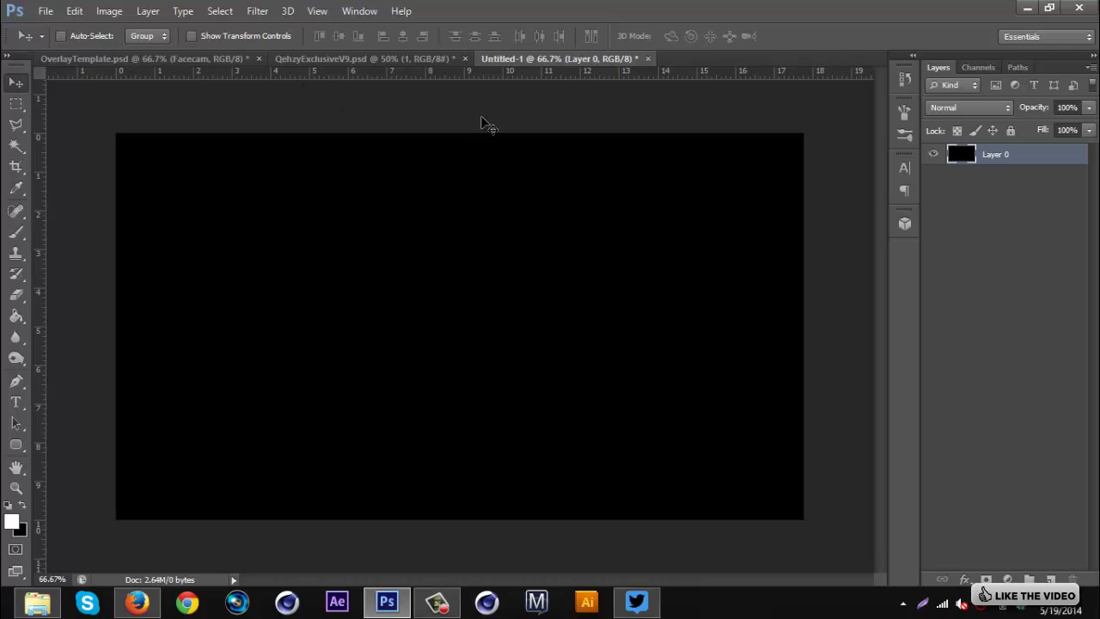
# Copy the 2014_3_29_10_46_11 screenshot into Untitled-1, position it, and add a centre vertical guide.
pyautogui.click(148, 58)
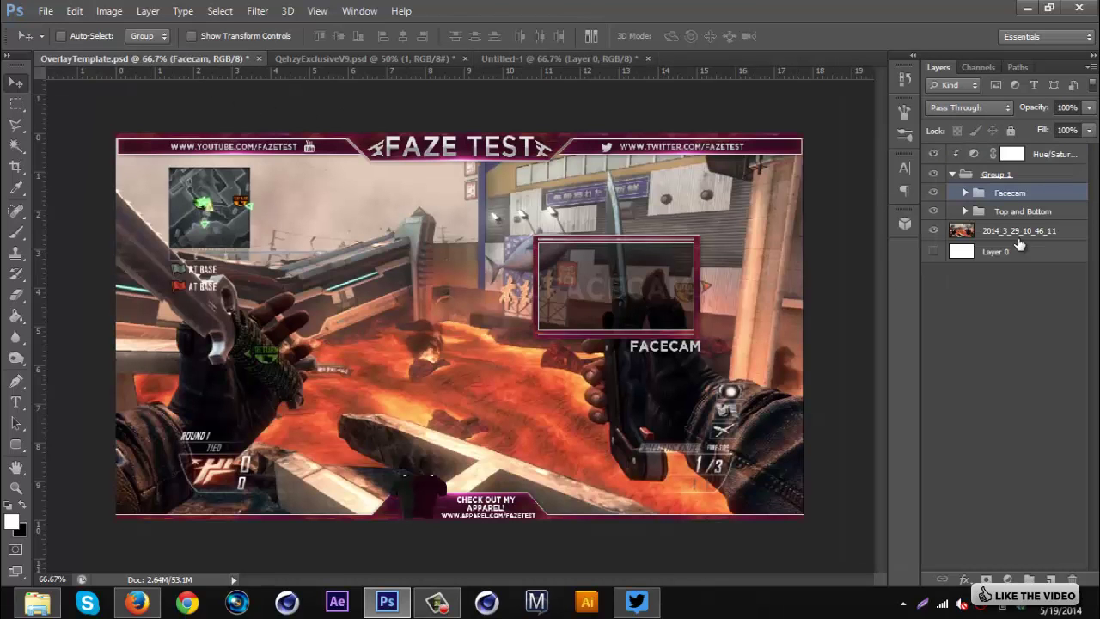
pyautogui.click(1003, 232)
pyautogui.moveTo(418, 313); pyautogui.dragTo(456, 271)
pyautogui.moveTo(606, 348); pyautogui.dragTo(562, 409)
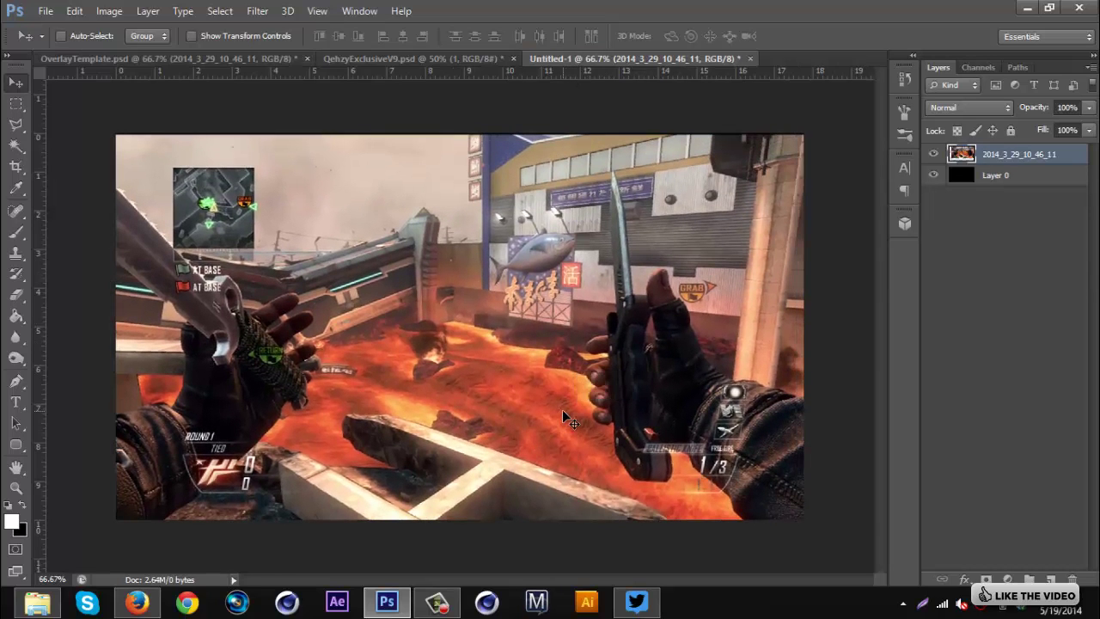
pyautogui.press('Up')
pyautogui.press('Up')
pyautogui.press('Up')
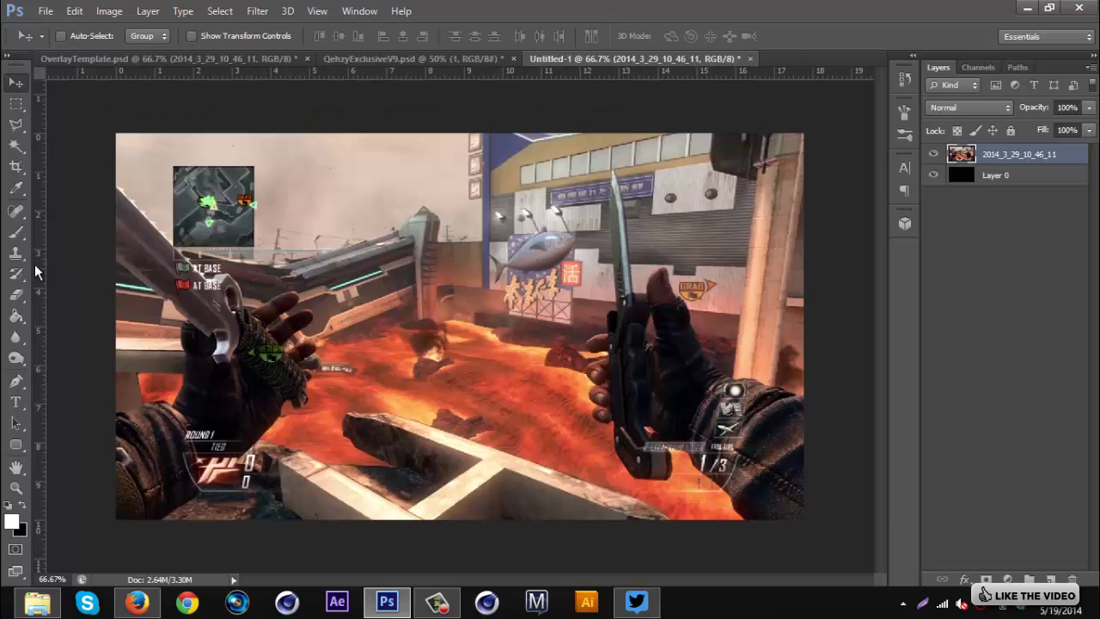
pyautogui.moveTo(34, 264); pyautogui.dragTo(455, 297)
# On a new layer, outline the angled left half of the top-centre bar with the Pen tool.
pyautogui.click(1051, 580)
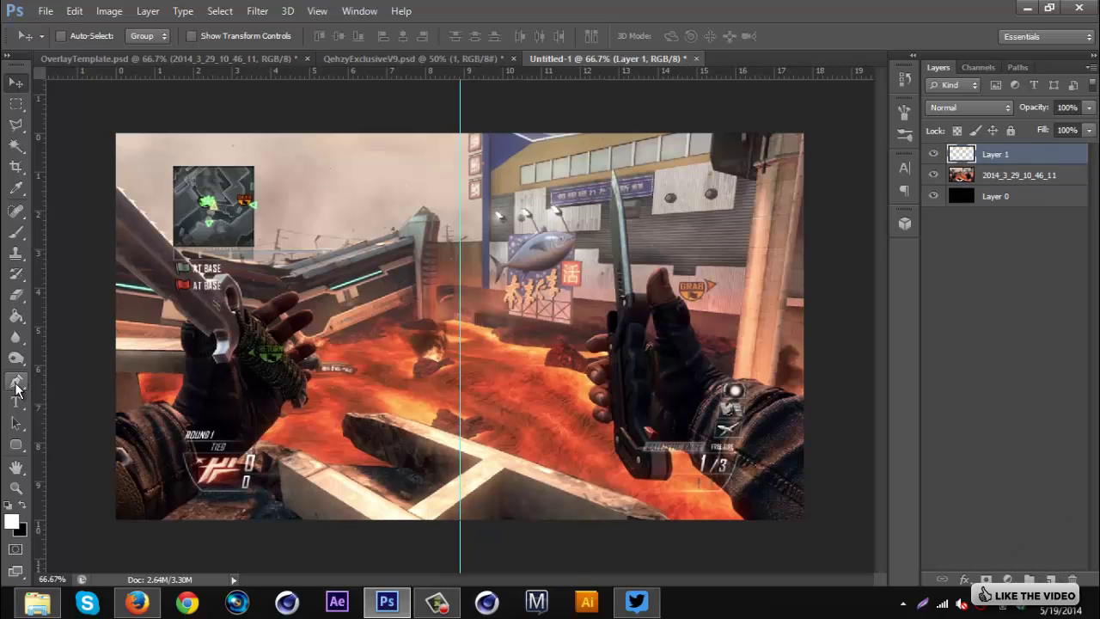
pyautogui.click(15, 384)
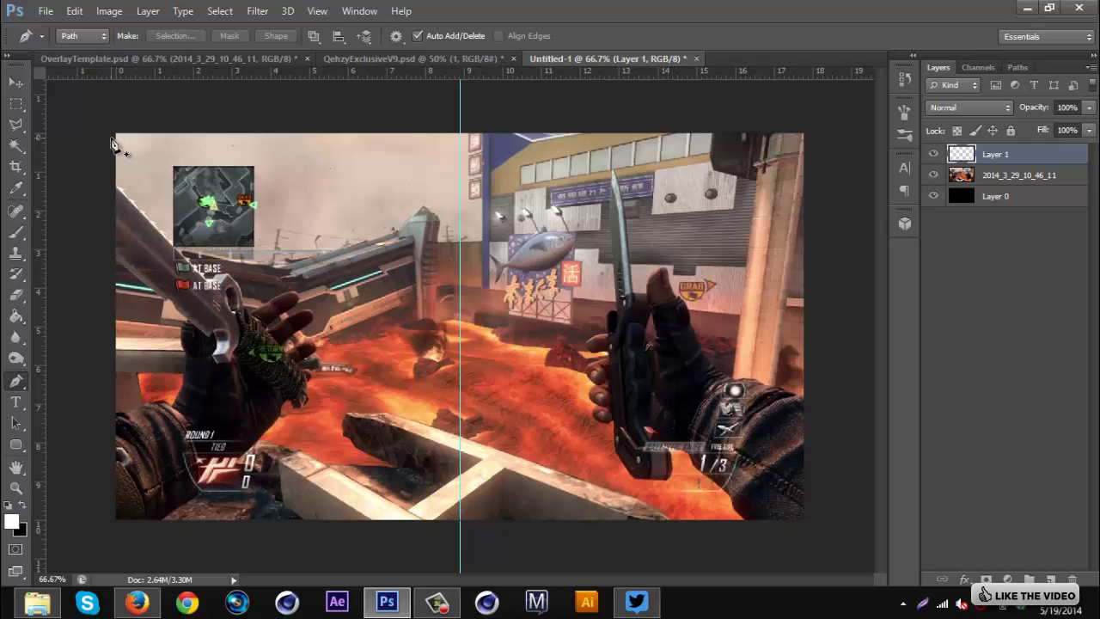
pyautogui.click(113, 142)
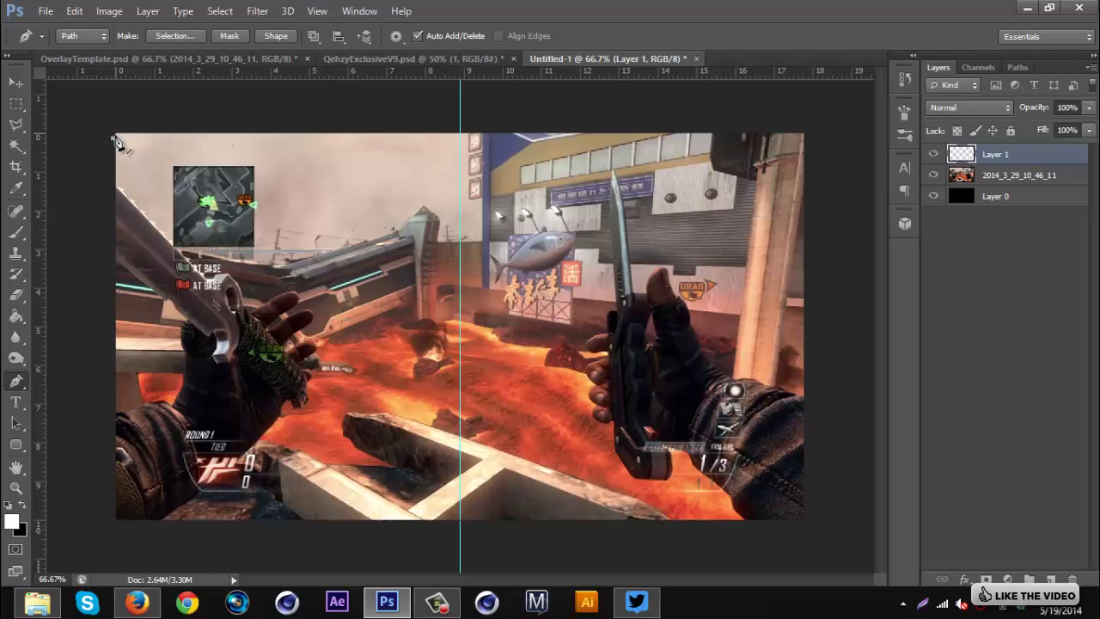
pyautogui.click(348, 138)
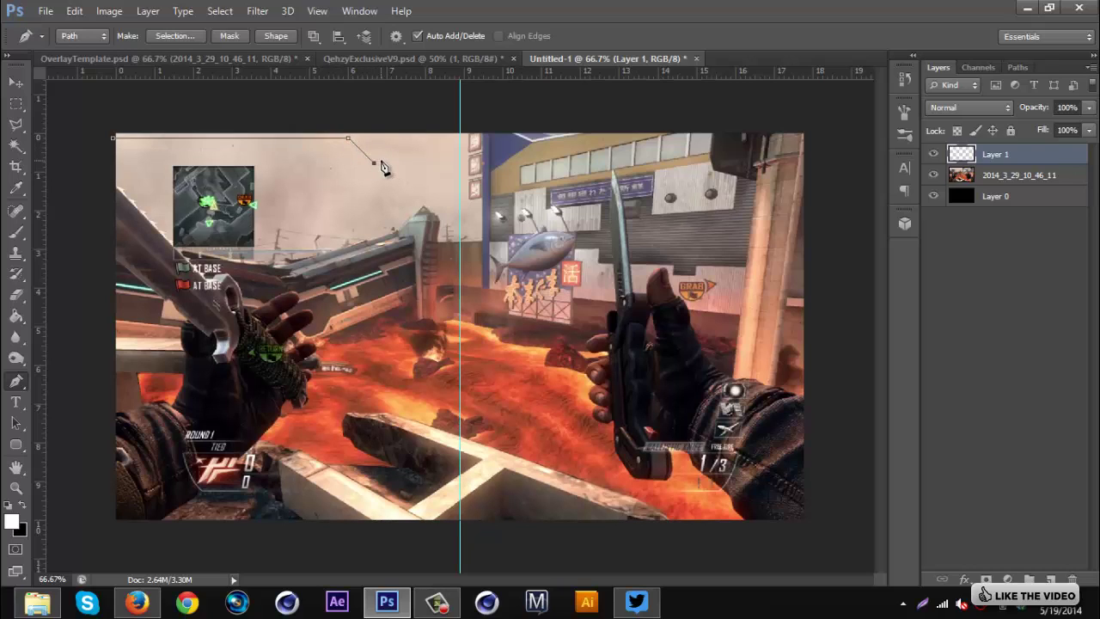
pyautogui.click(460, 163)
pyautogui.click(460, 102)
pyautogui.click(97, 103)
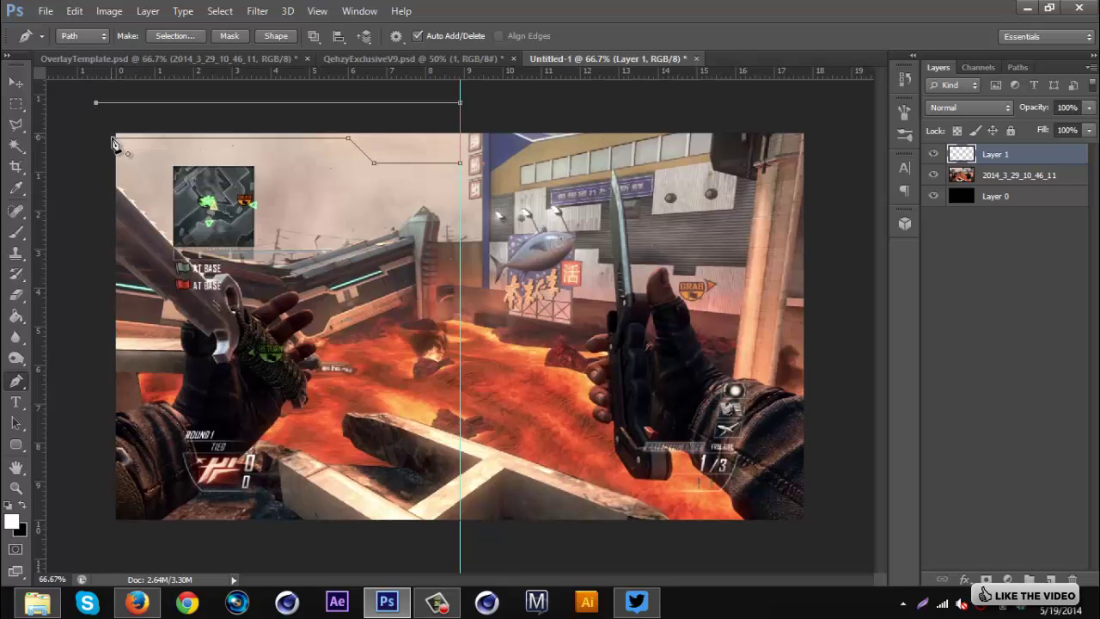
pyautogui.click(113, 137)
# Fill the bar outline with black and delete the leftover path.
pyautogui.rightClick(280, 152)
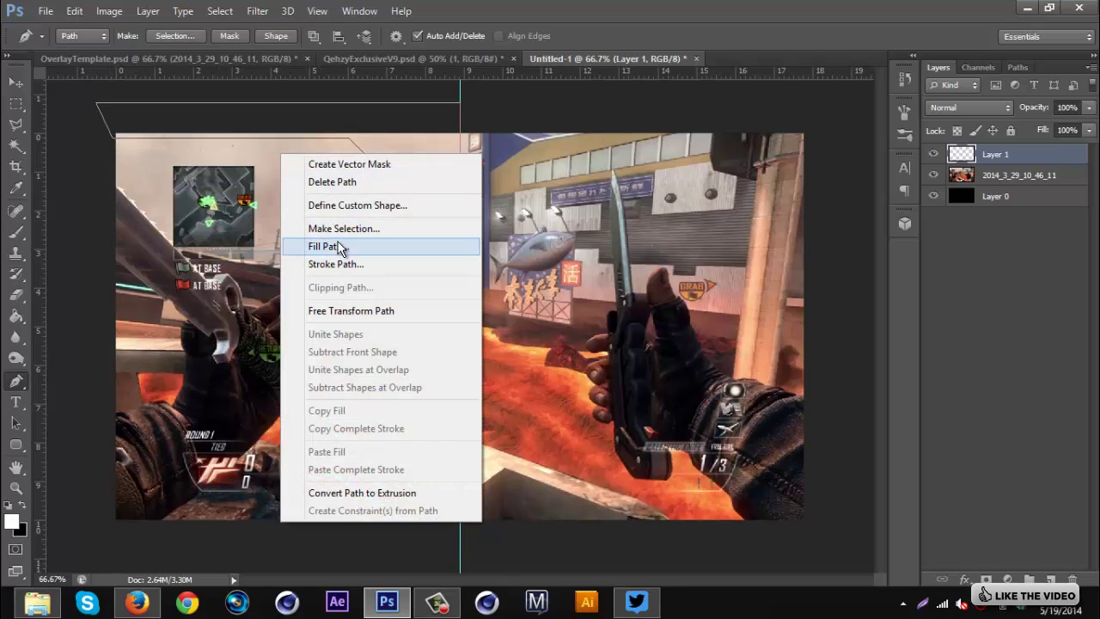
pyautogui.click(335, 246)
pyautogui.click(820, 138)
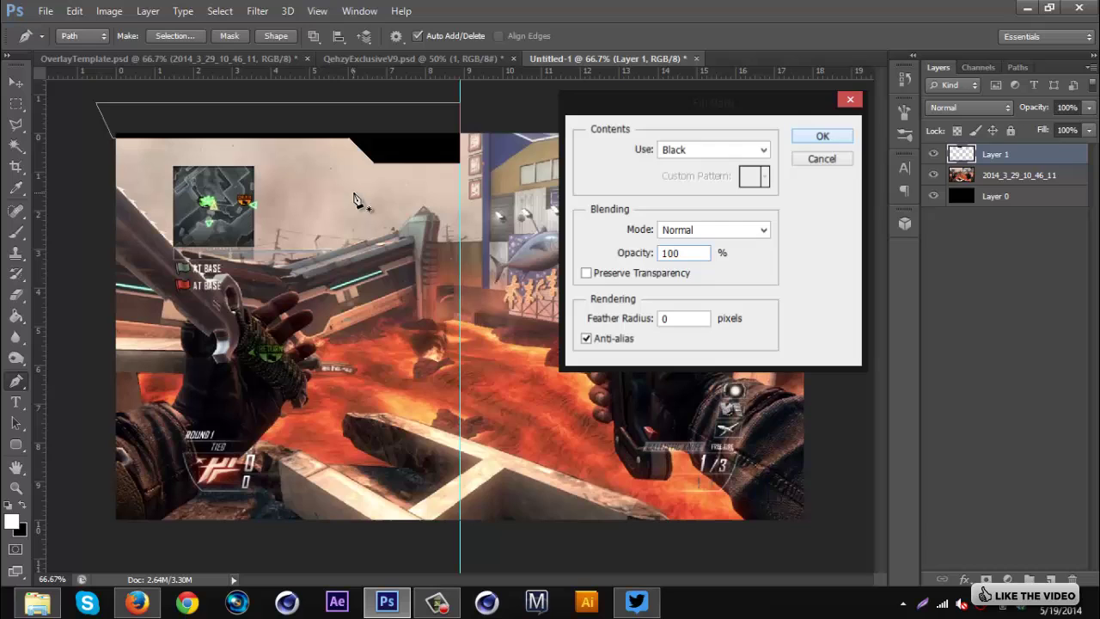
pyautogui.rightClick(353, 193)
pyautogui.click(391, 223)
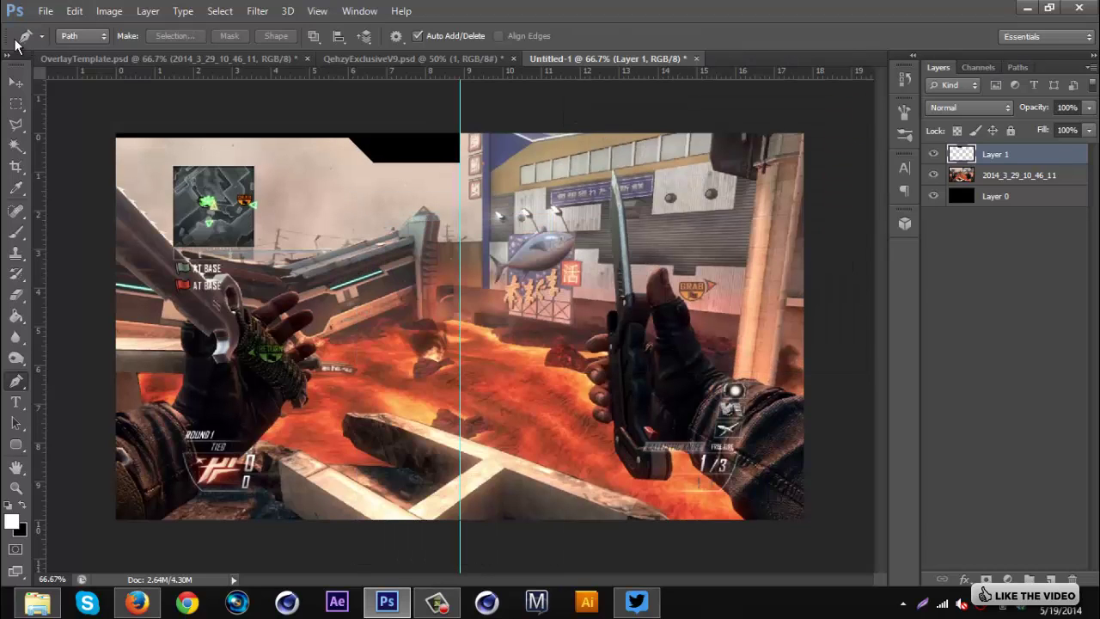
# Duplicate the bar half, flip it horizontally, move it right, and merge both halves.
pyautogui.click(17, 83)
pyautogui.hotkey('ctrl', 'j')
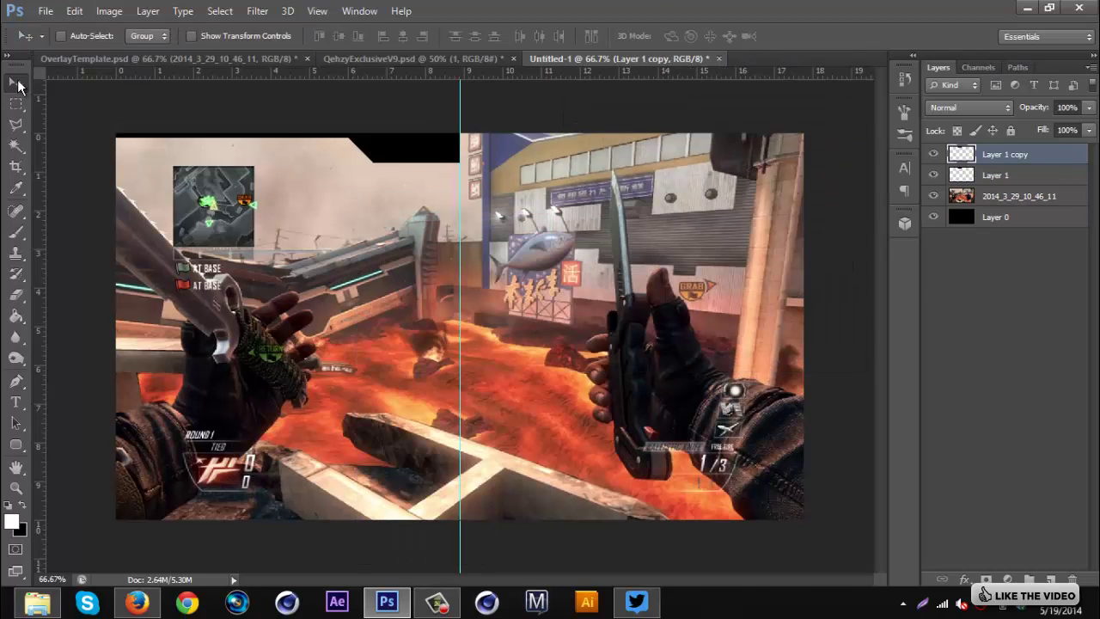
pyautogui.hotkey('ctrl', 't')
pyautogui.rightClick(383, 147)
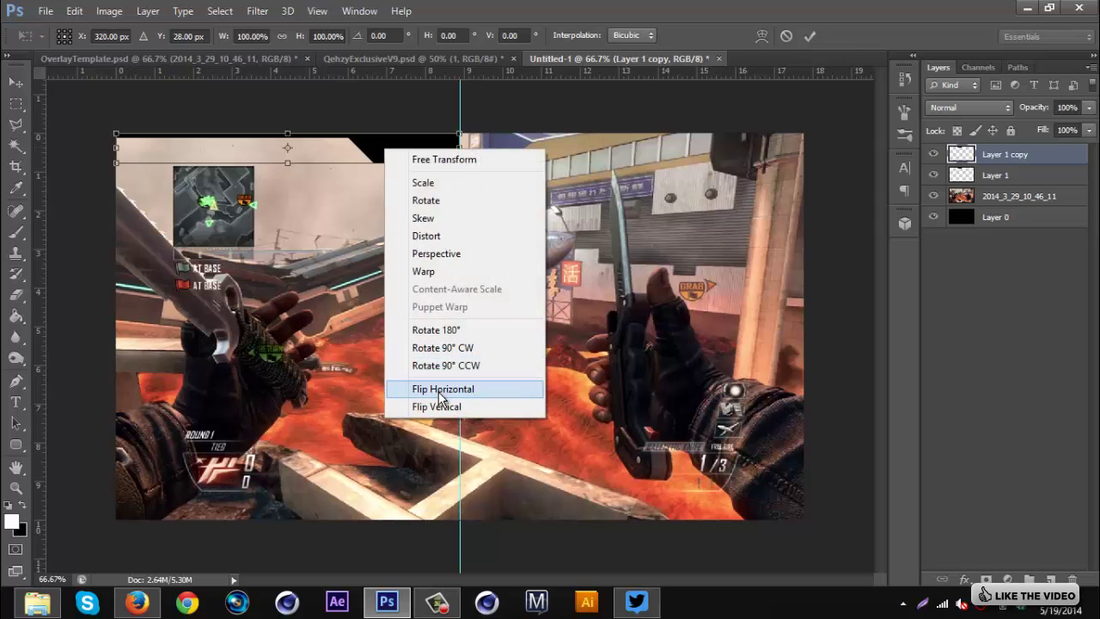
pyautogui.click(441, 391)
pyautogui.moveTo(389, 148); pyautogui.dragTo(730, 153)
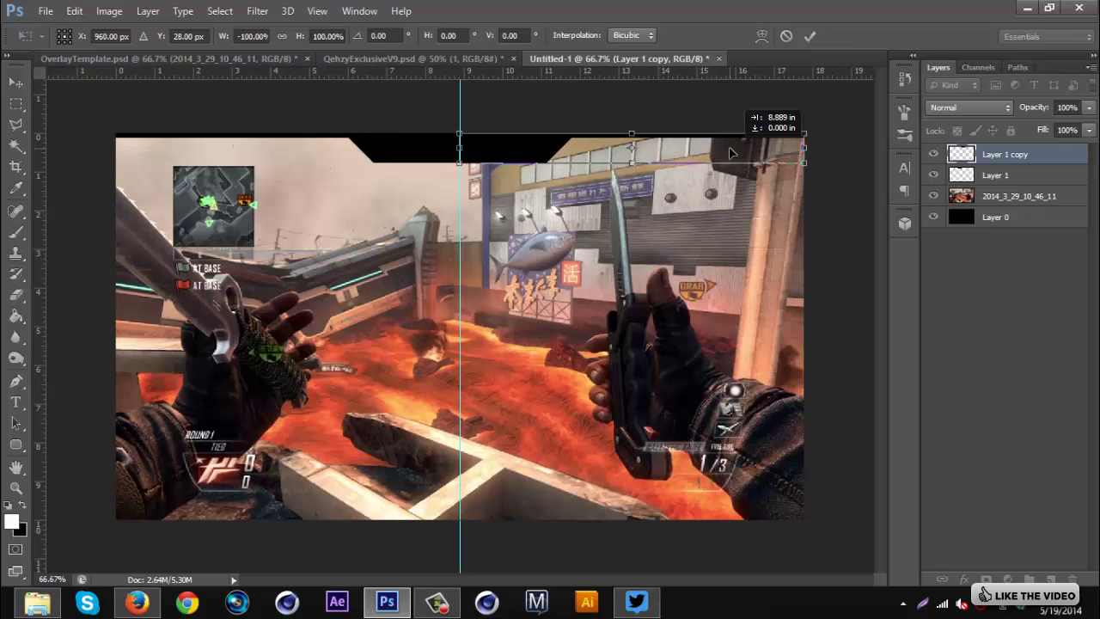
pyautogui.press('Return')
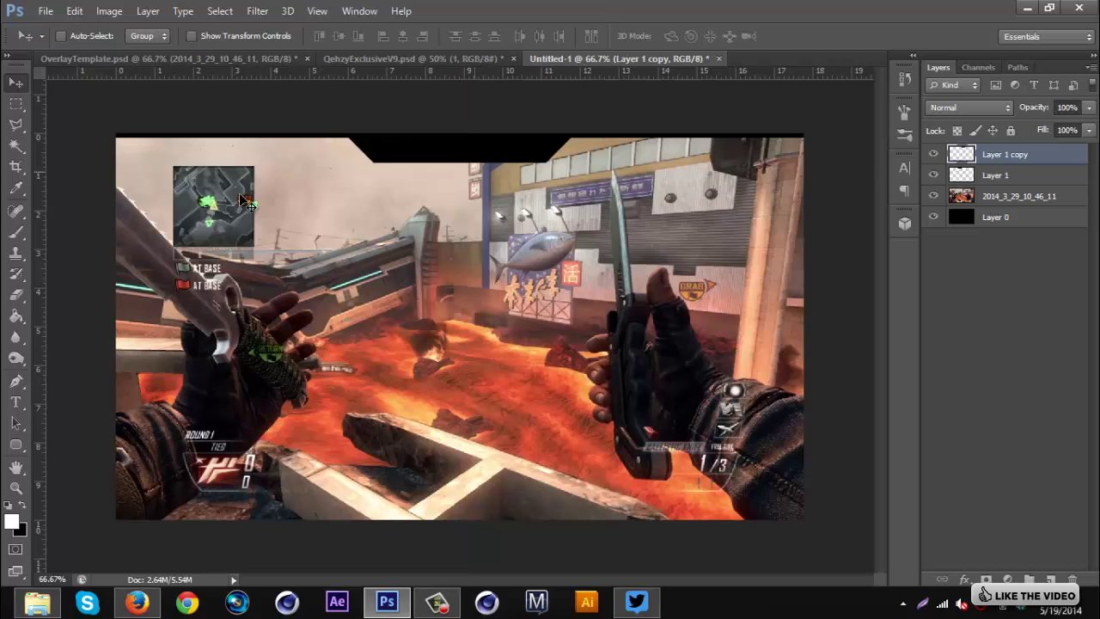
pyautogui.rightClick(1044, 158)
pyautogui.click(747, 403)
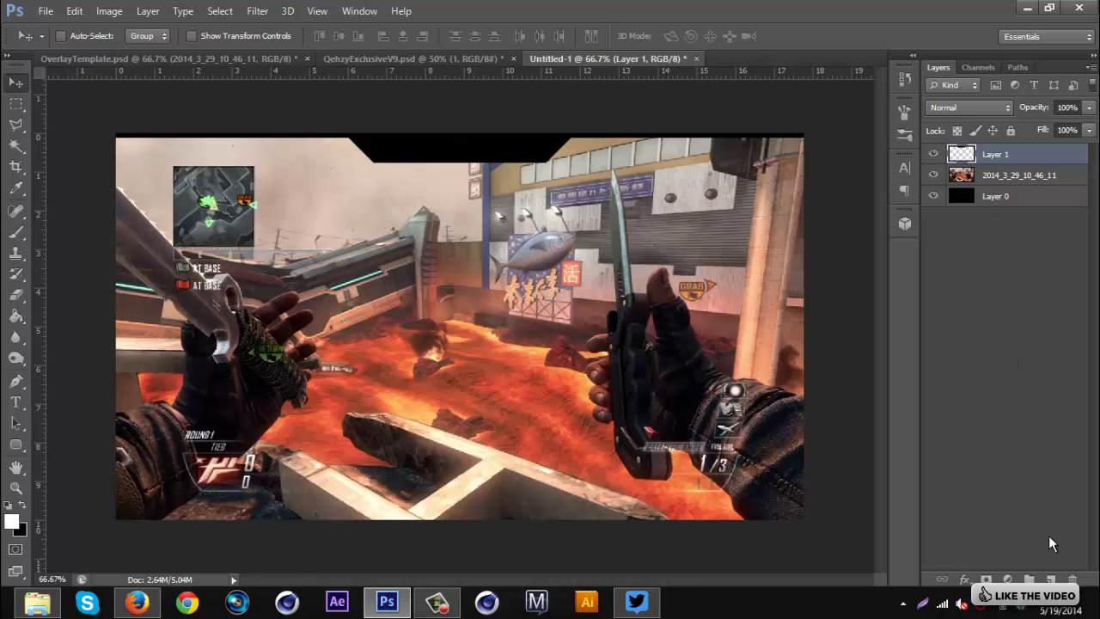
# On a new layer, outline an angled bar along the top-left edge with the Pen tool.
pyautogui.click(1050, 580)
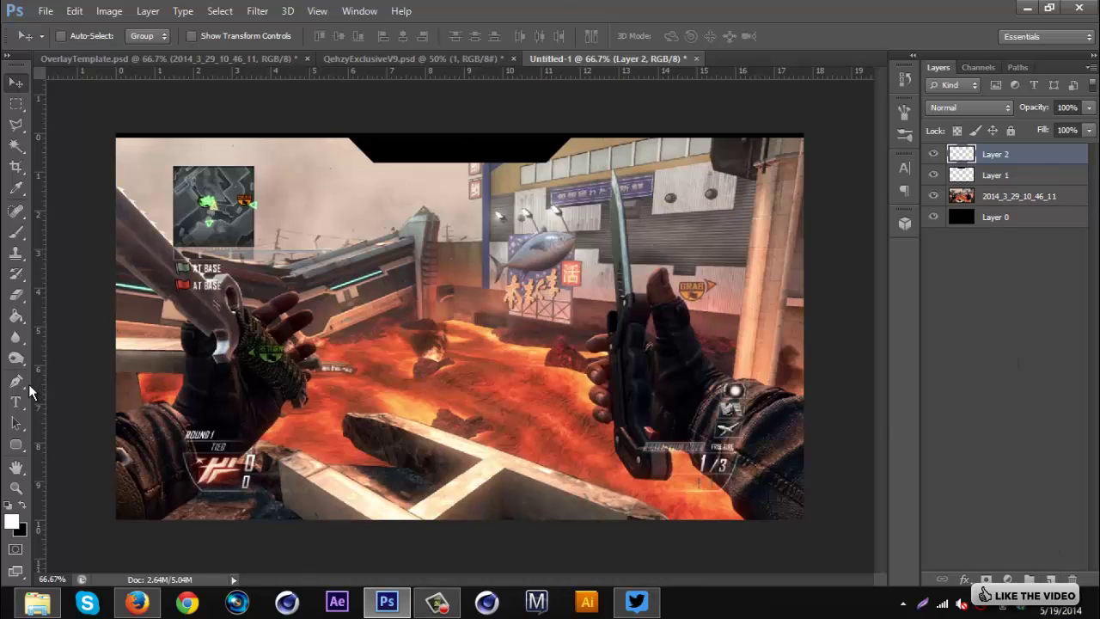
pyautogui.click(29, 385)
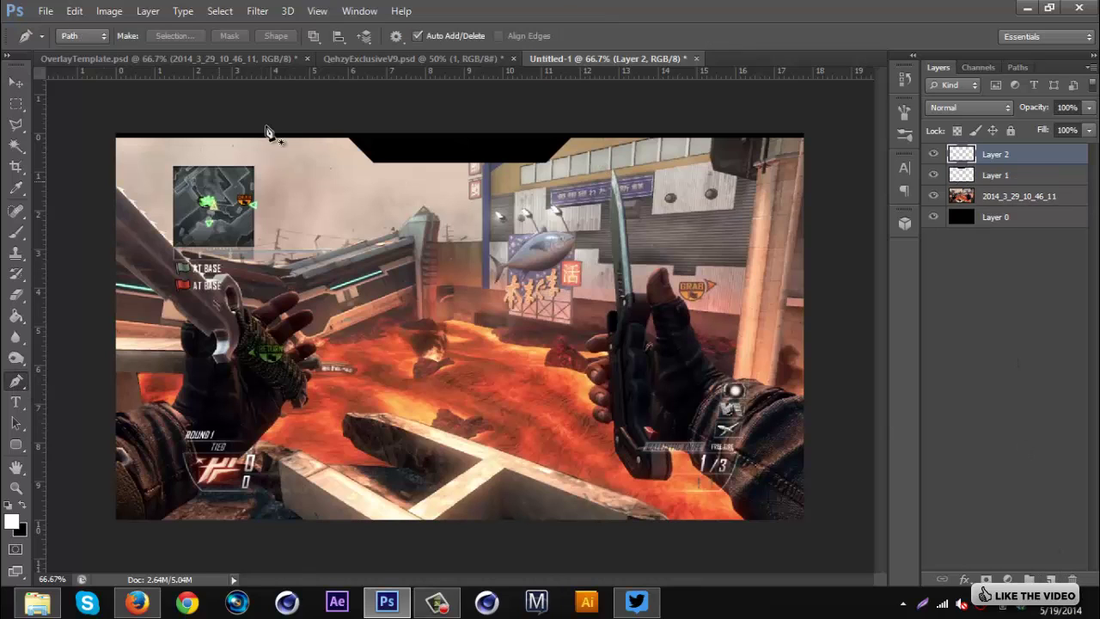
pyautogui.click(118, 140)
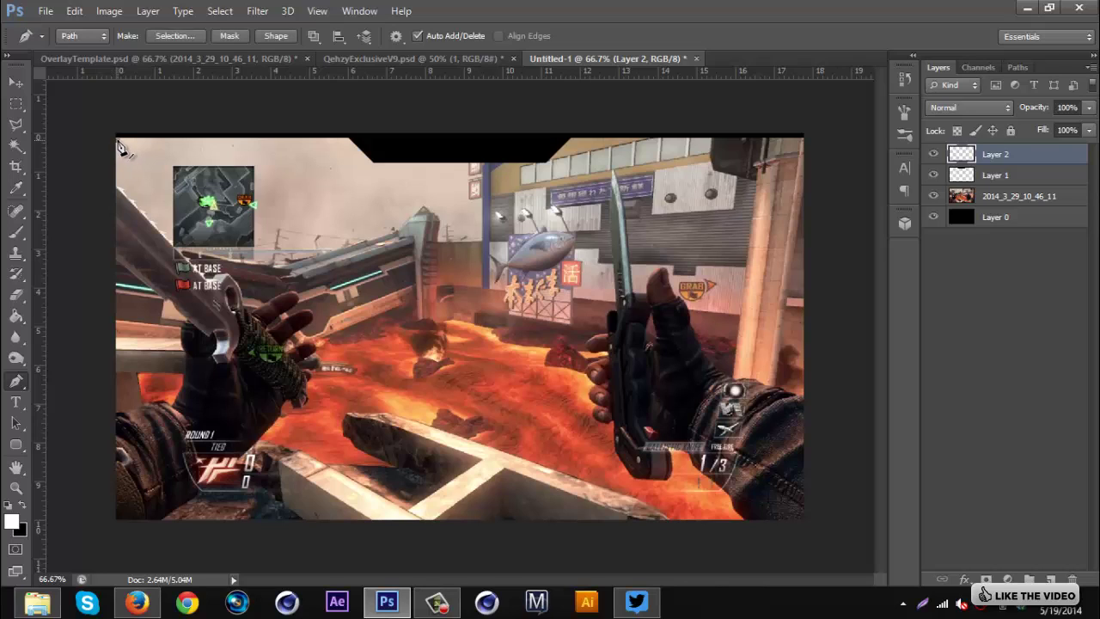
pyautogui.click(339, 140)
pyautogui.click(118, 156)
pyautogui.click(117, 139)
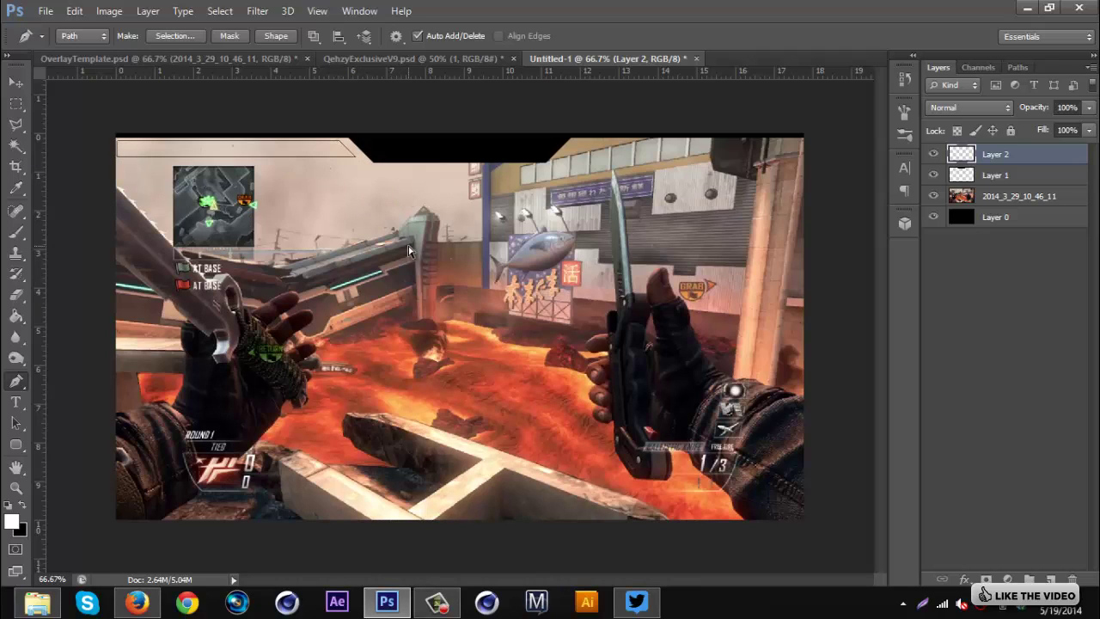
# Fill the top-left bar outline with black and delete the path.
pyautogui.rightClick(157, 187)
pyautogui.click(213, 277)
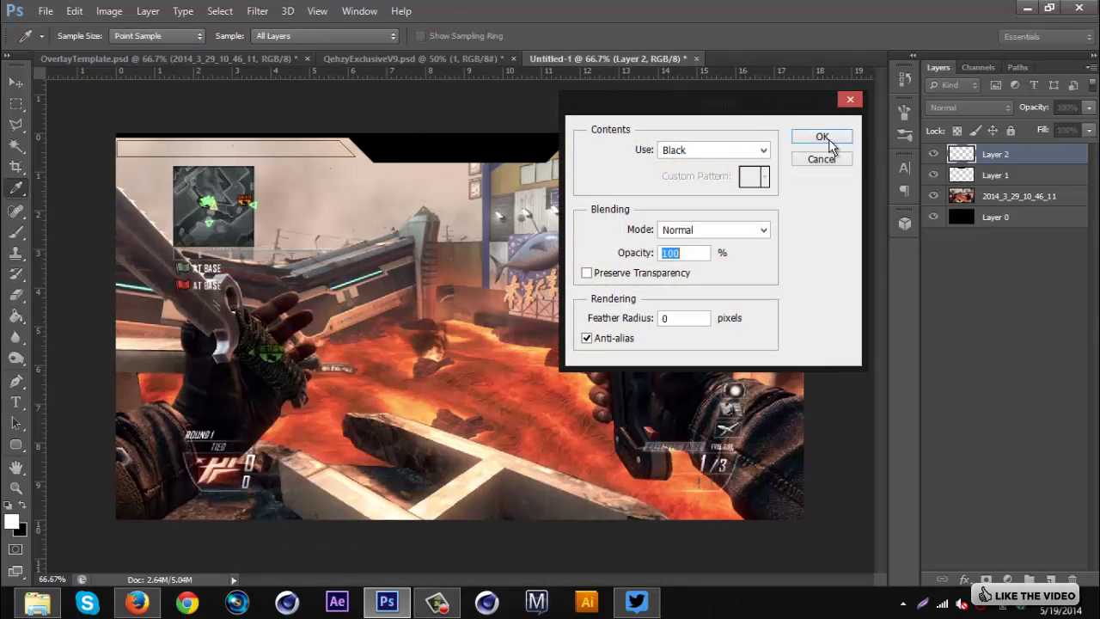
pyautogui.click(821, 137)
pyautogui.rightClick(387, 171)
pyautogui.click(424, 200)
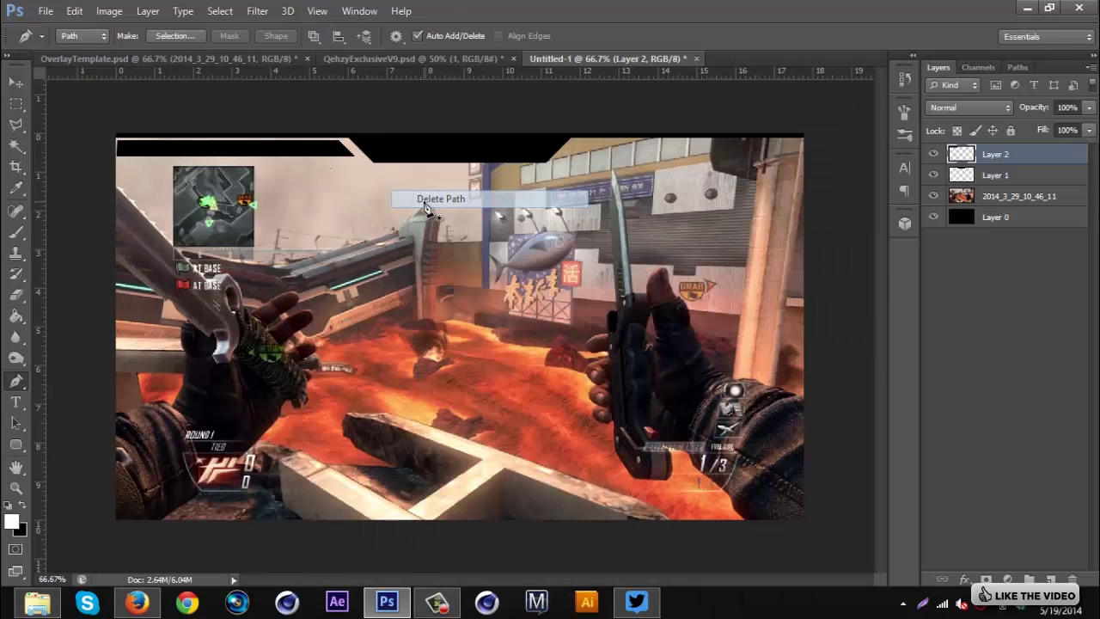
# Duplicate the top-left bar, flip it horizontally, and move it to the top-right edge.
pyautogui.click(18, 84)
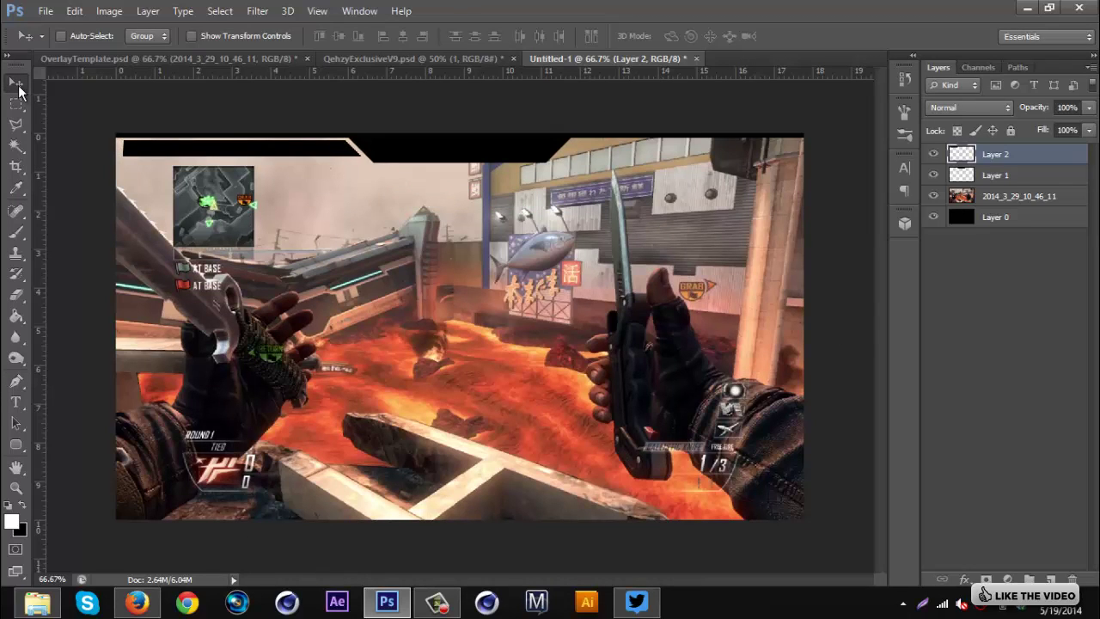
pyautogui.hotkey('ctrl', 'j')
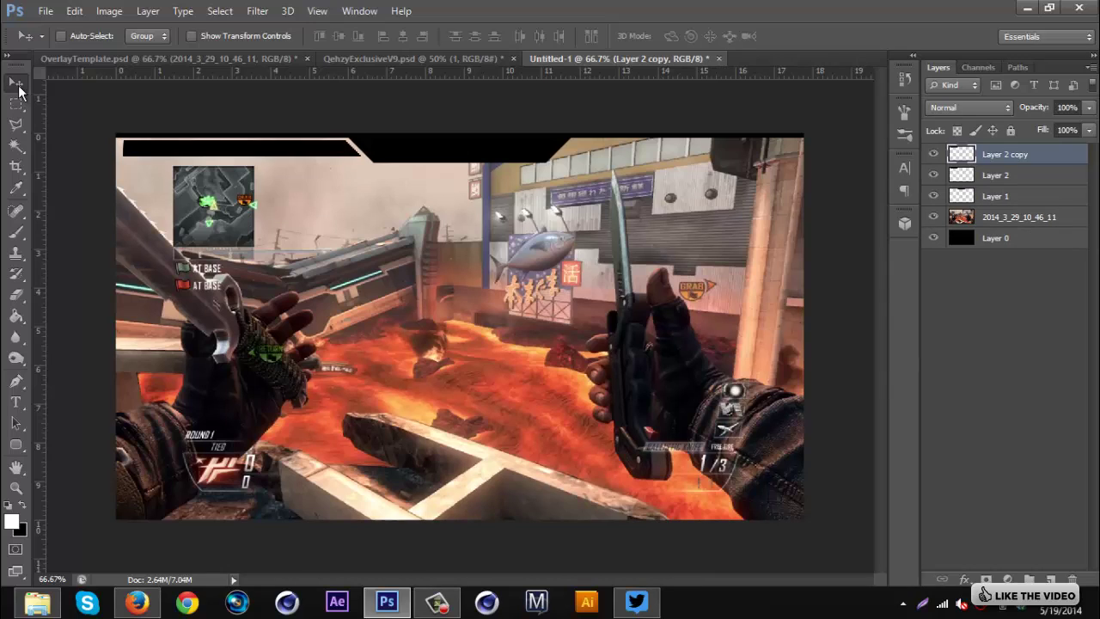
pyautogui.hotkey('ctrl', 't')
pyautogui.rightClick(327, 158)
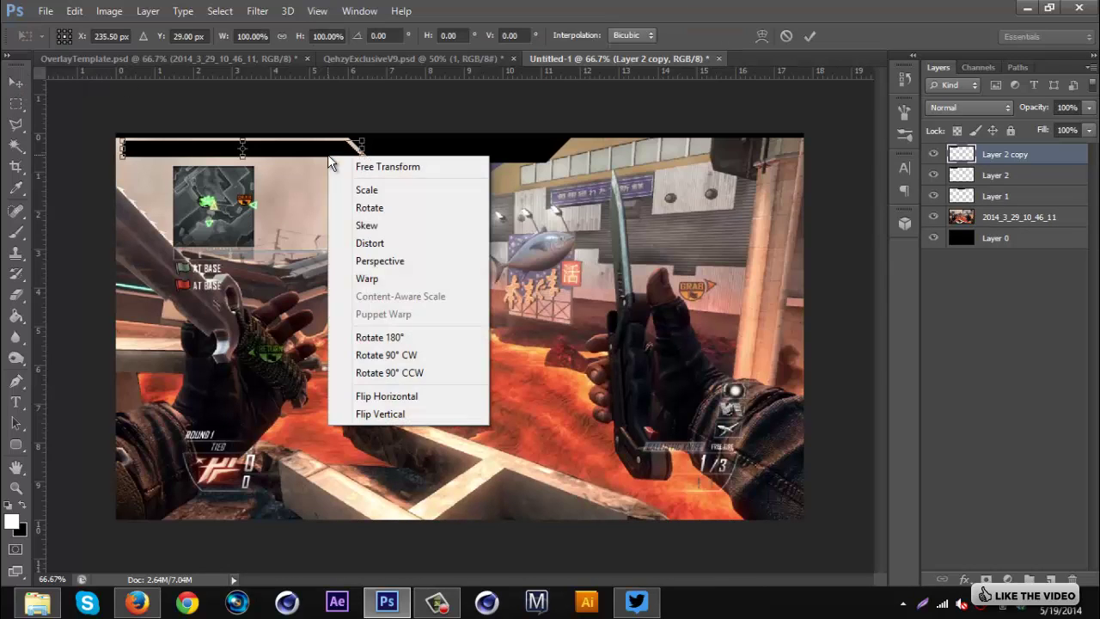
pyautogui.click(370, 391)
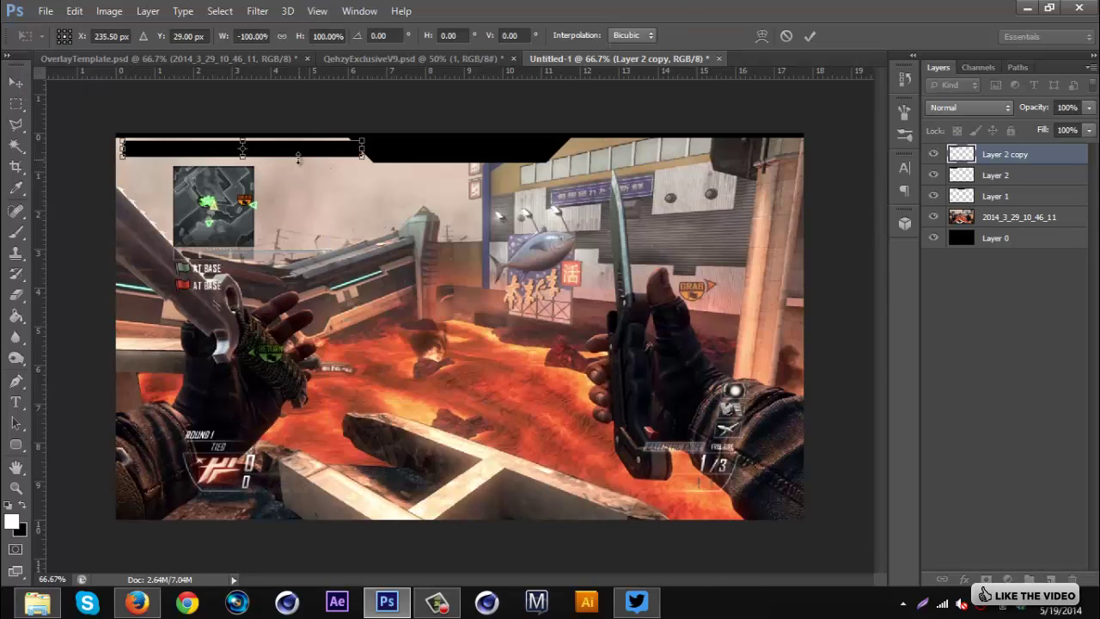
pyautogui.moveTo(367, 158); pyautogui.dragTo(754, 161)
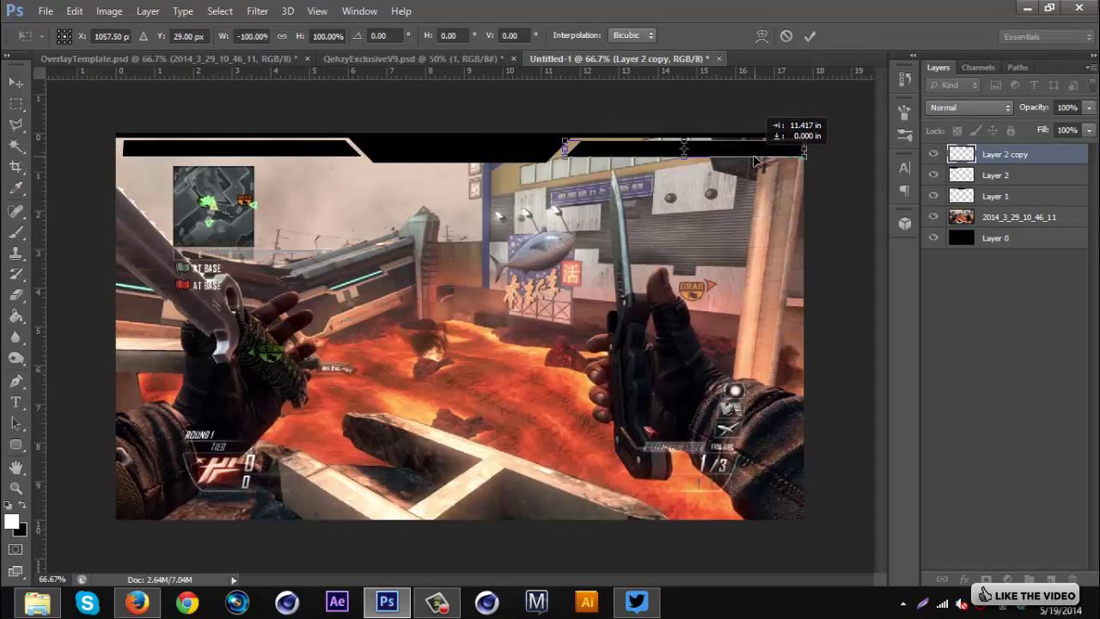
pyautogui.press('Return')
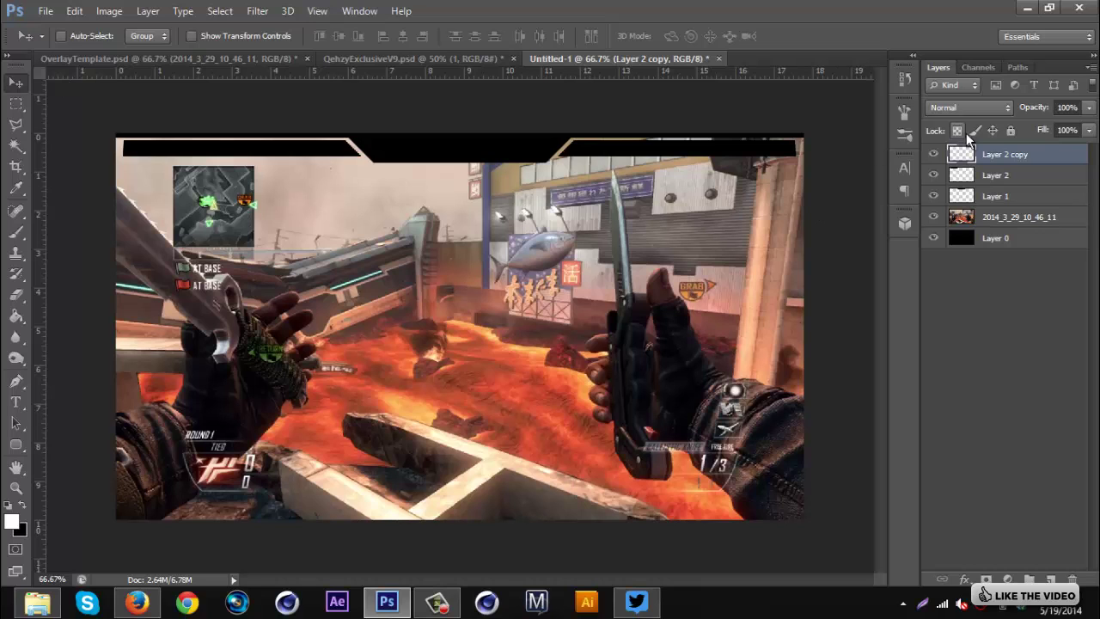
# Merge the top bar layers down twice into one layer and rename it 'Top'.
pyautogui.rightClick(1057, 153)
pyautogui.click(761, 408)
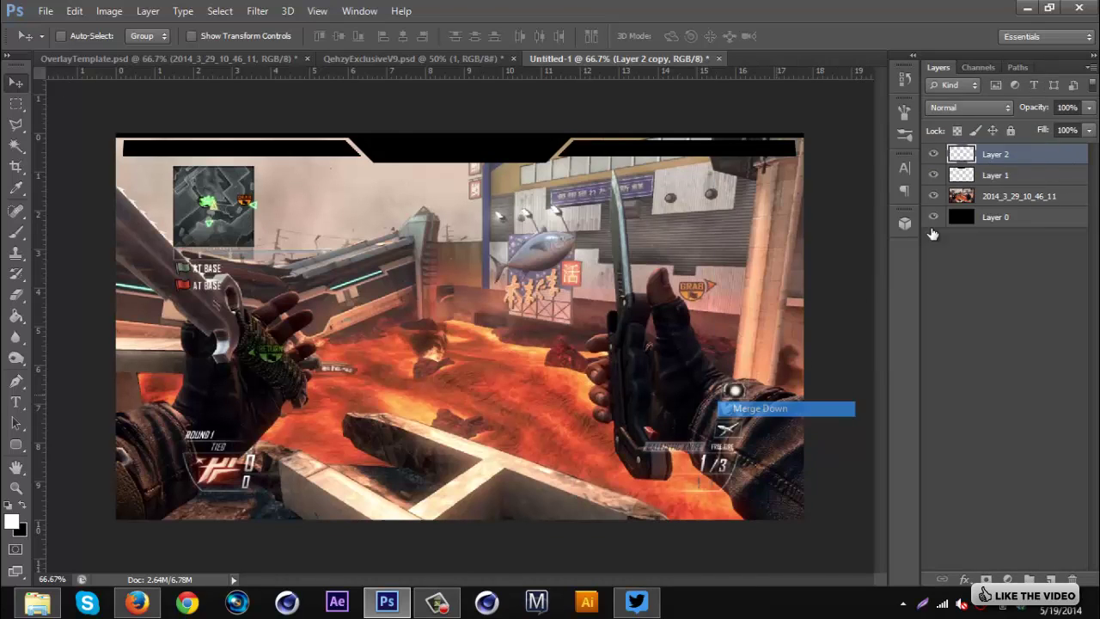
pyautogui.rightClick(1025, 152)
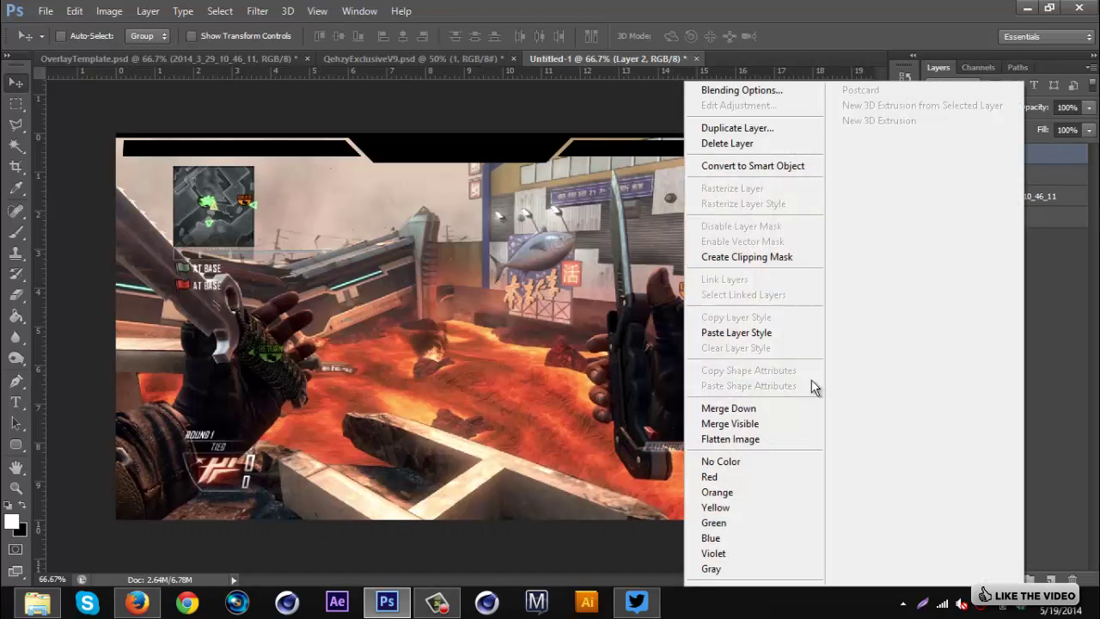
pyautogui.click(768, 408)
pyautogui.doubleClick(998, 155)
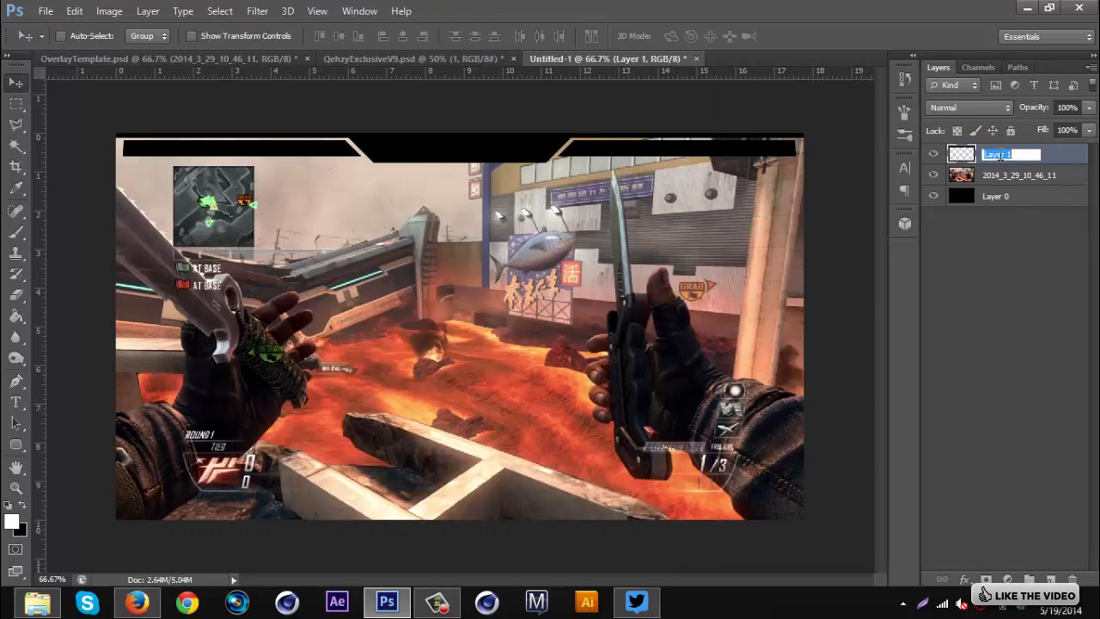
pyautogui.write('Top')
pyautogui.press('Return')
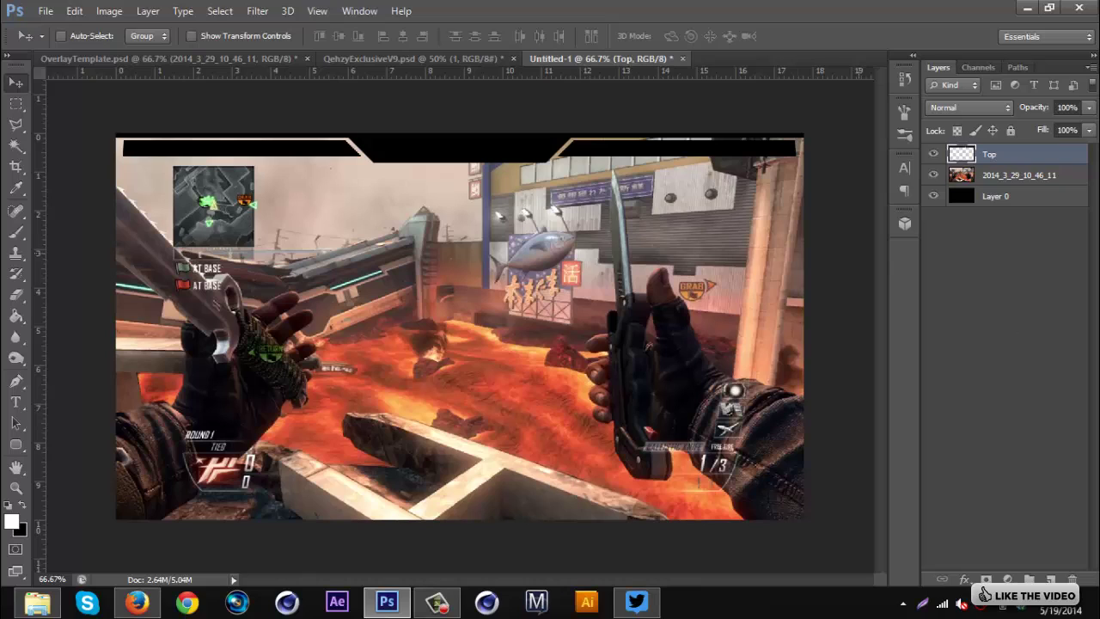
# On a new layer, add a centre guide and pen-outline the bottom-left angled bar up to it.
pyautogui.click(1049, 578)
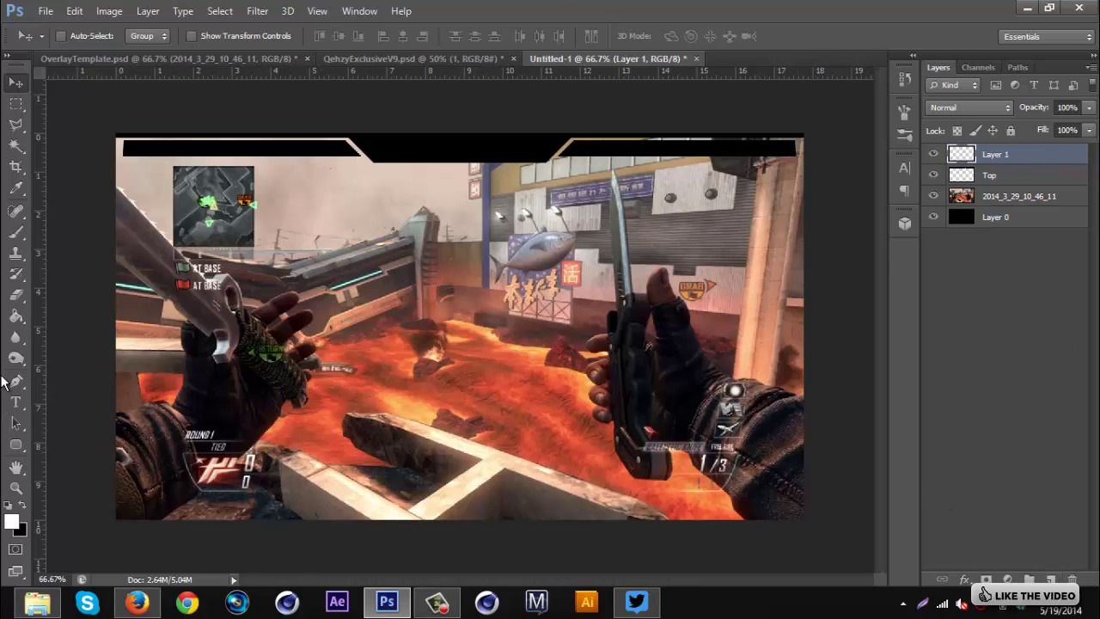
pyautogui.click(16, 382)
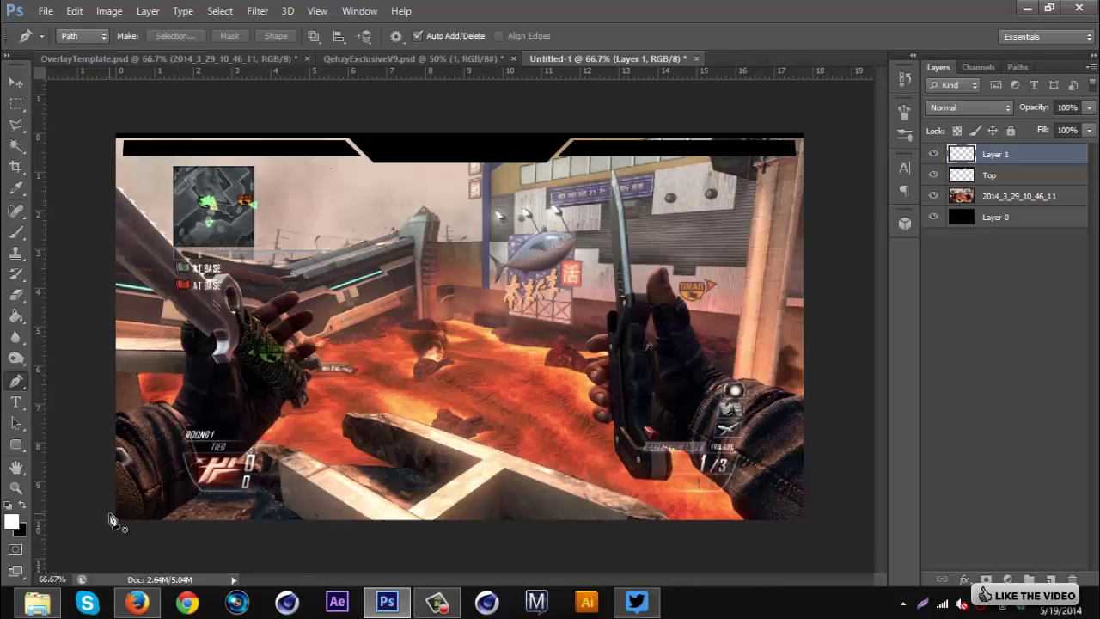
pyautogui.moveTo(38, 352); pyautogui.dragTo(460, 352)
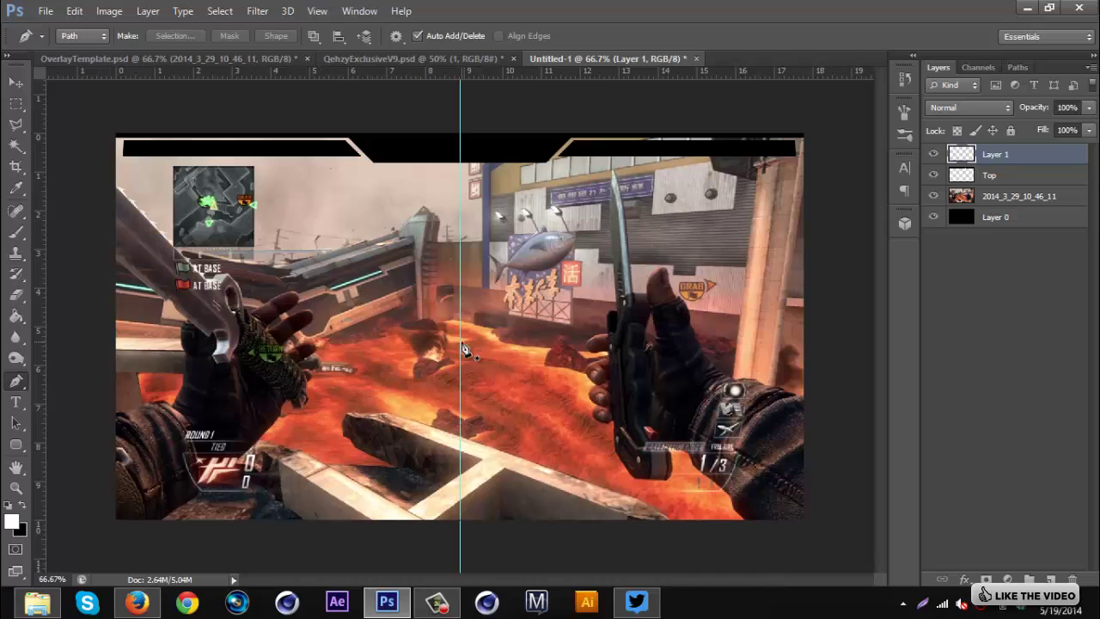
pyautogui.click(111, 516)
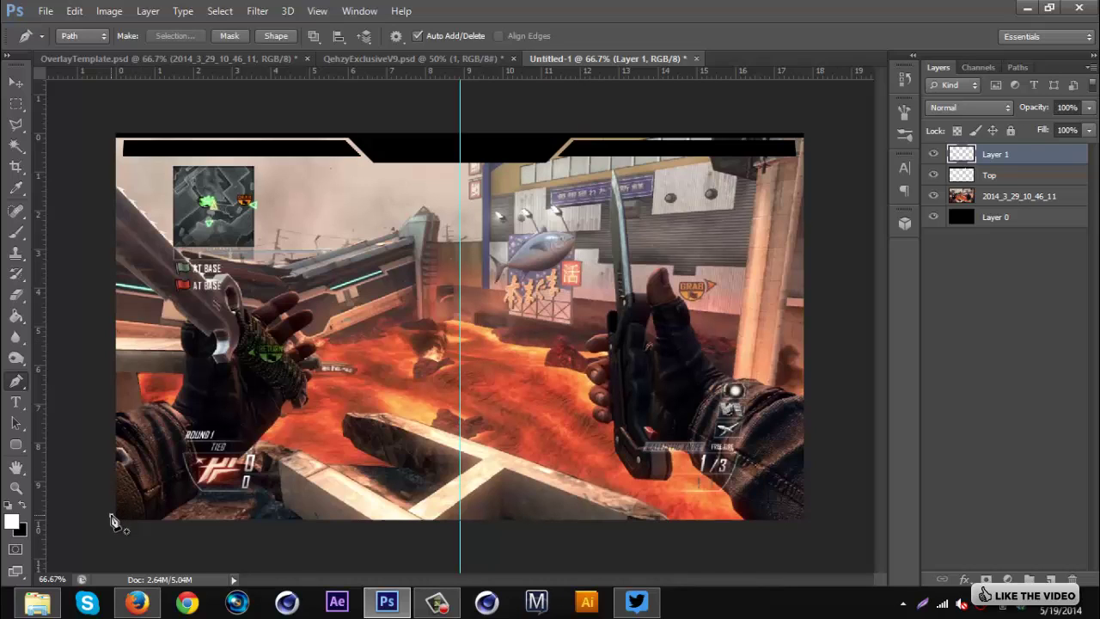
pyautogui.click(368, 515)
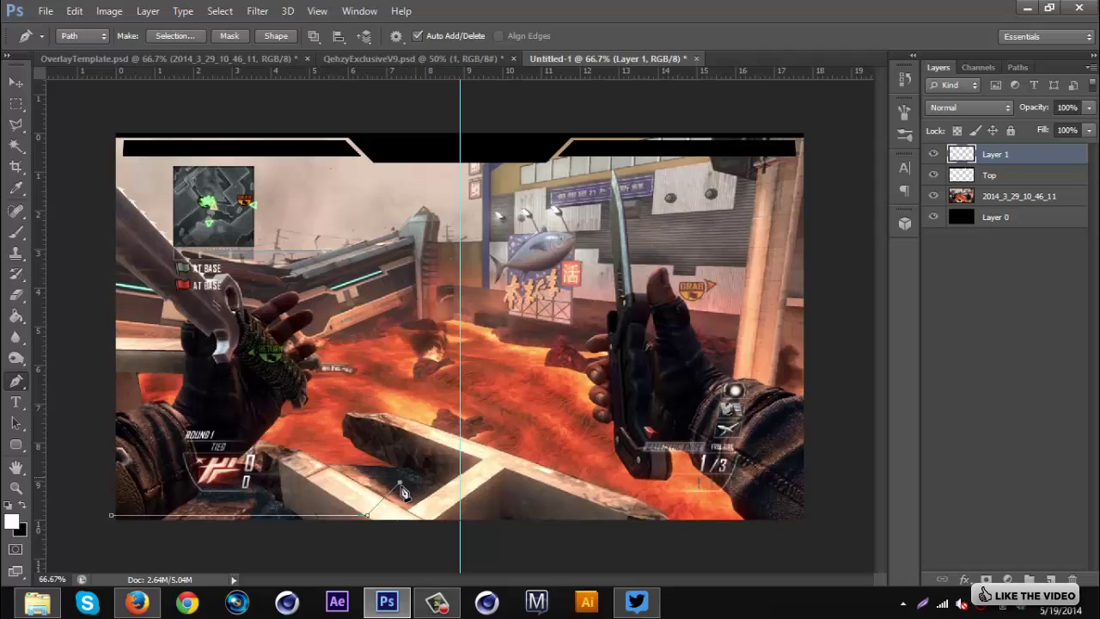
pyautogui.click(461, 483)
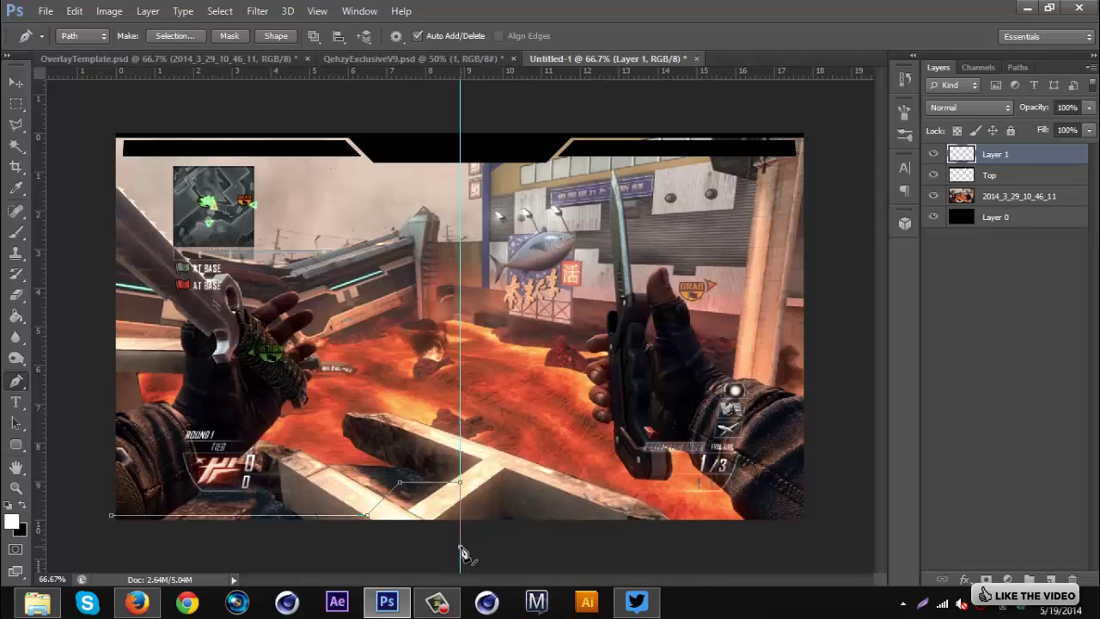
pyautogui.click(460, 547)
pyautogui.click(101, 547)
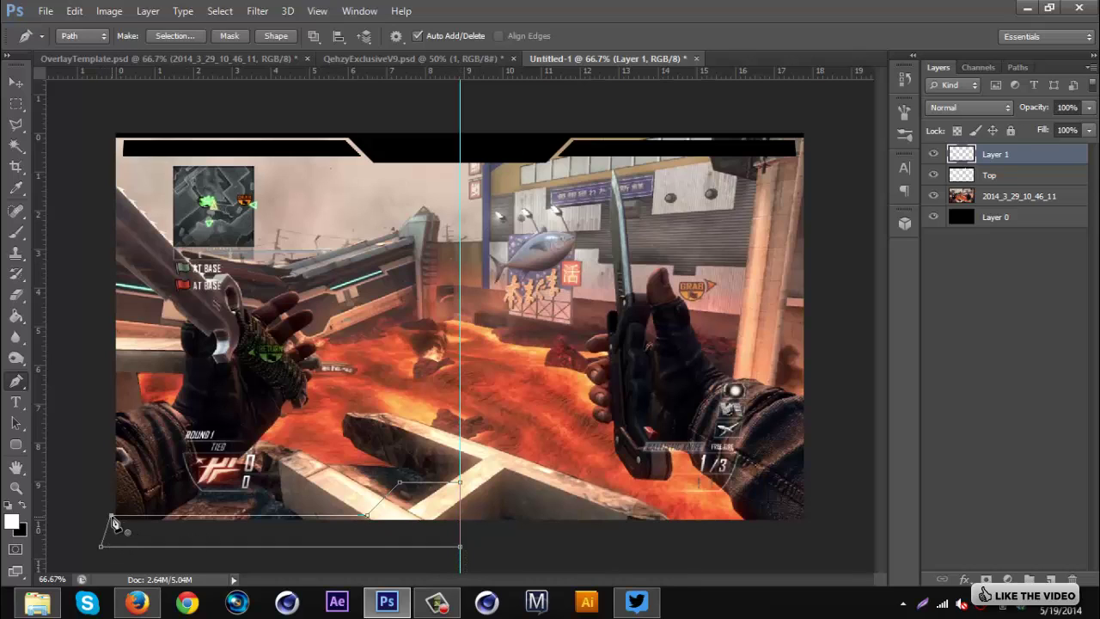
pyautogui.click(112, 520)
# Fill the bottom-left bar outline with black and delete the path.
pyautogui.rightClick(390, 397)
pyautogui.click(460, 119)
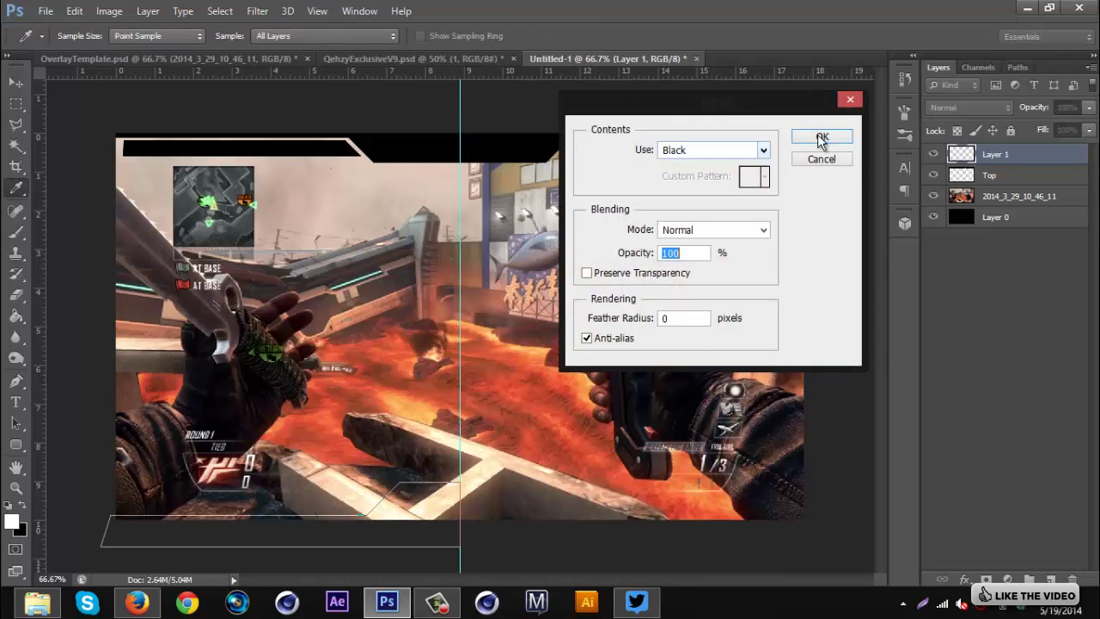
pyautogui.click(821, 139)
pyautogui.rightClick(334, 381)
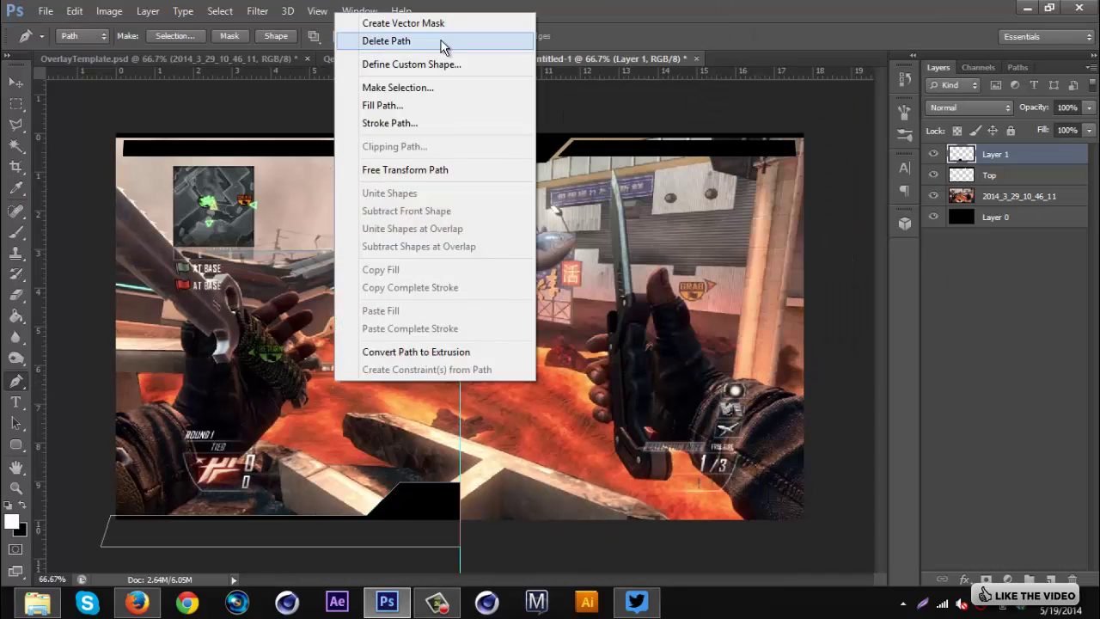
pyautogui.click(443, 44)
# Duplicate the bottom-left bar, flip it horizontally, and move it to the bottom-right.
pyautogui.press('v')
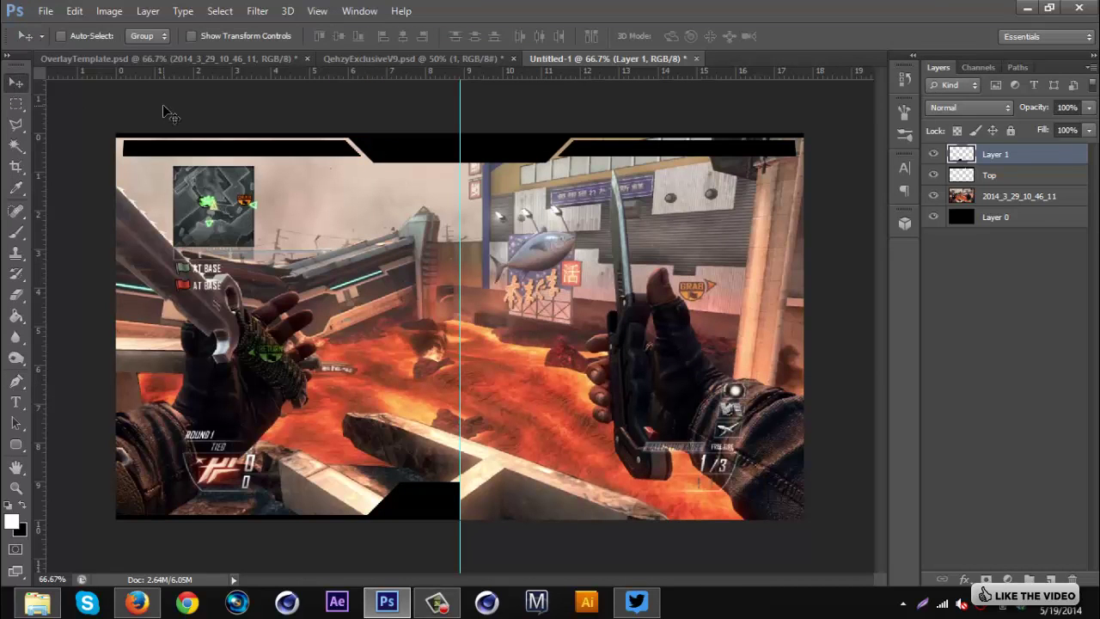
pyautogui.hotkey('ctrl', 'j')
pyautogui.hotkey('ctrl', 't')
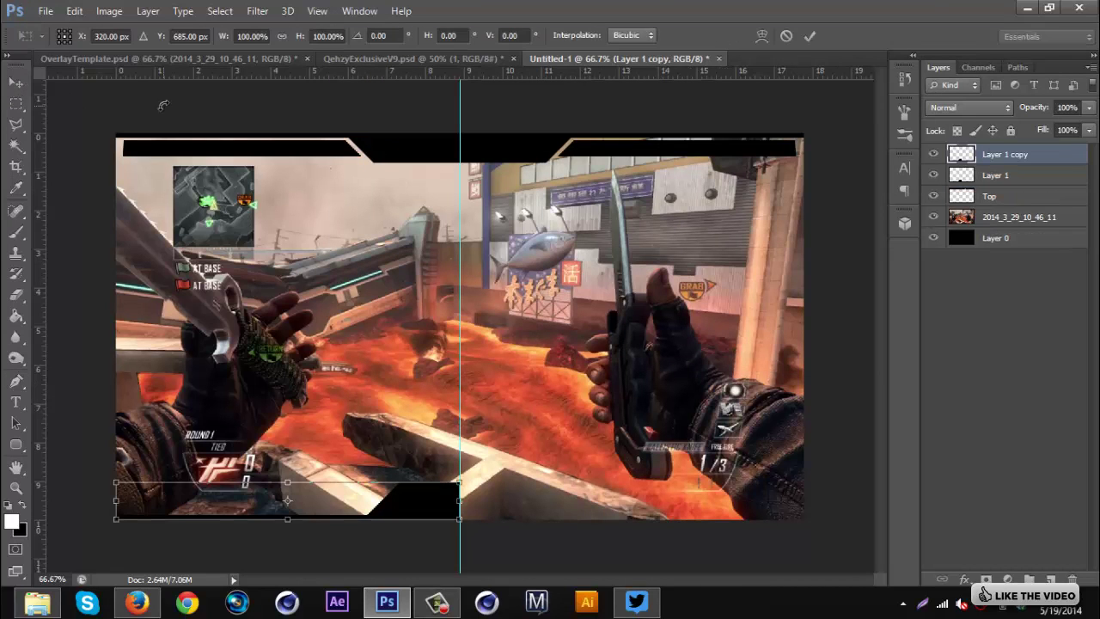
pyautogui.rightClick(420, 513)
pyautogui.click(483, 479)
pyautogui.moveTo(426, 510); pyautogui.dragTo(799, 507)
pyautogui.press('Return')
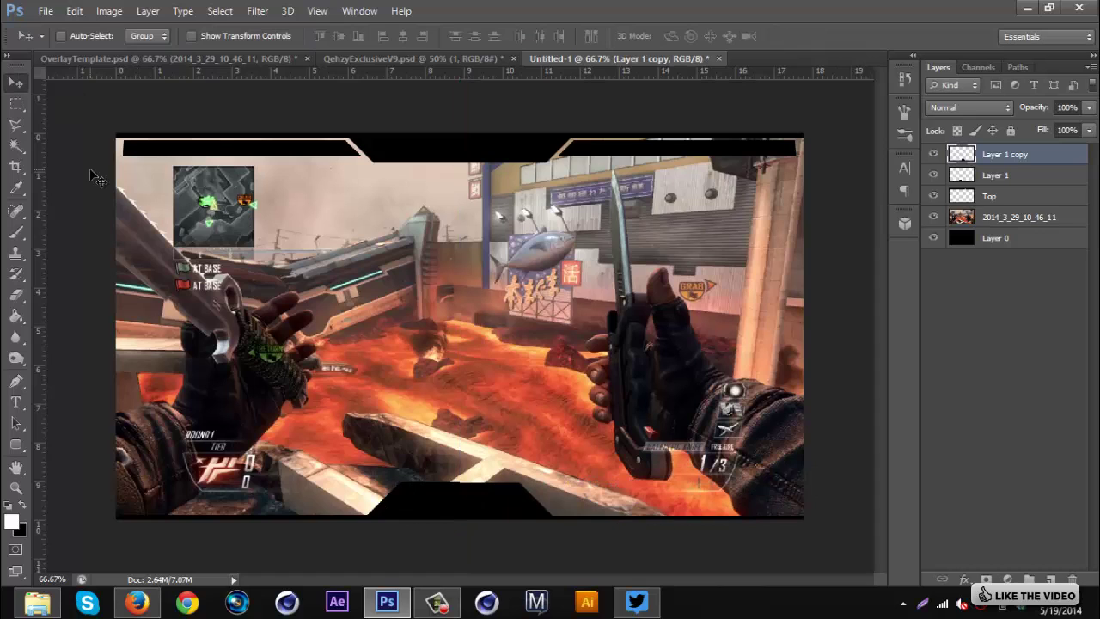
# Merge the bottom bar halves into a layer named 'Bottom' and stack it beneath Top.
pyautogui.rightClick(1032, 151)
pyautogui.click(746, 409)
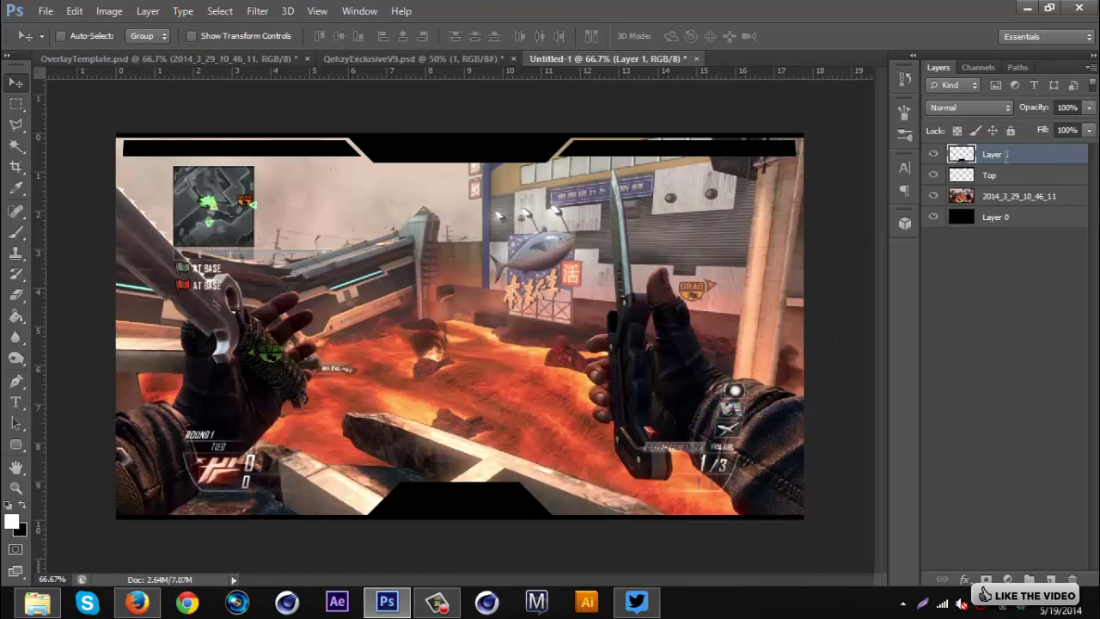
pyautogui.doubleClick(1006, 153)
pyautogui.write('Botto')
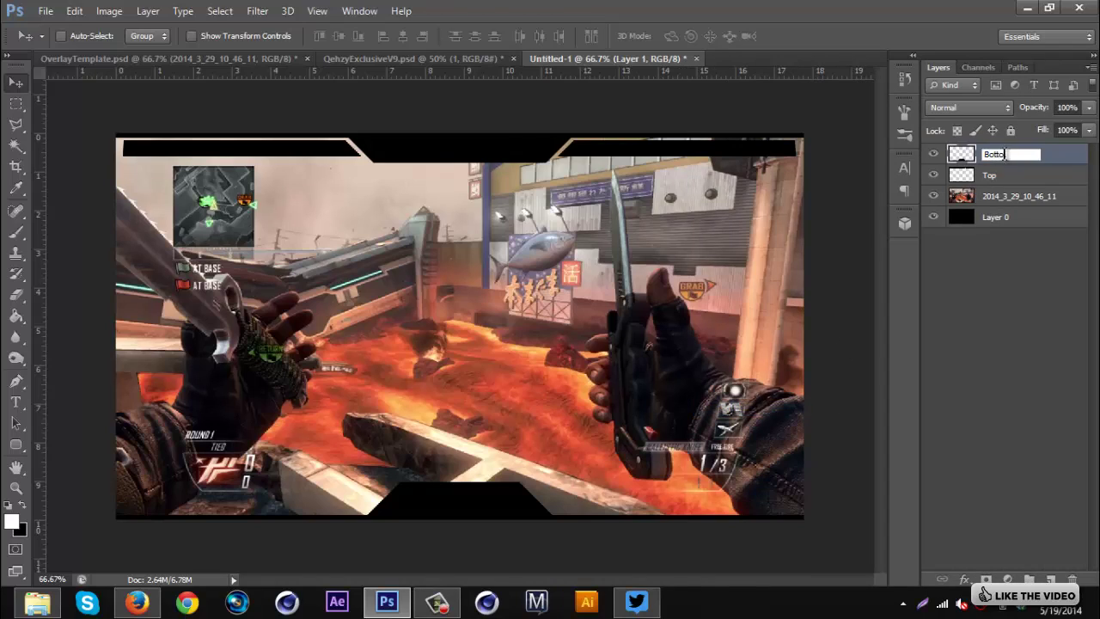
pyautogui.write('m')
pyautogui.press('Return')
pyautogui.moveTo(1006, 157); pyautogui.dragTo(1005, 184)
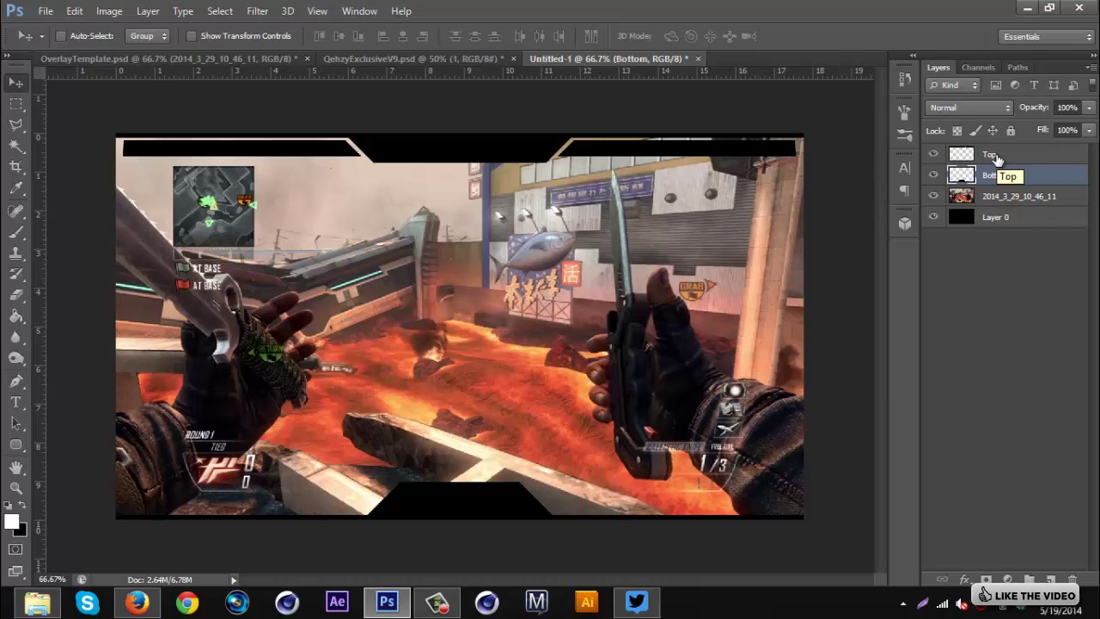
pyautogui.click(1001, 156)
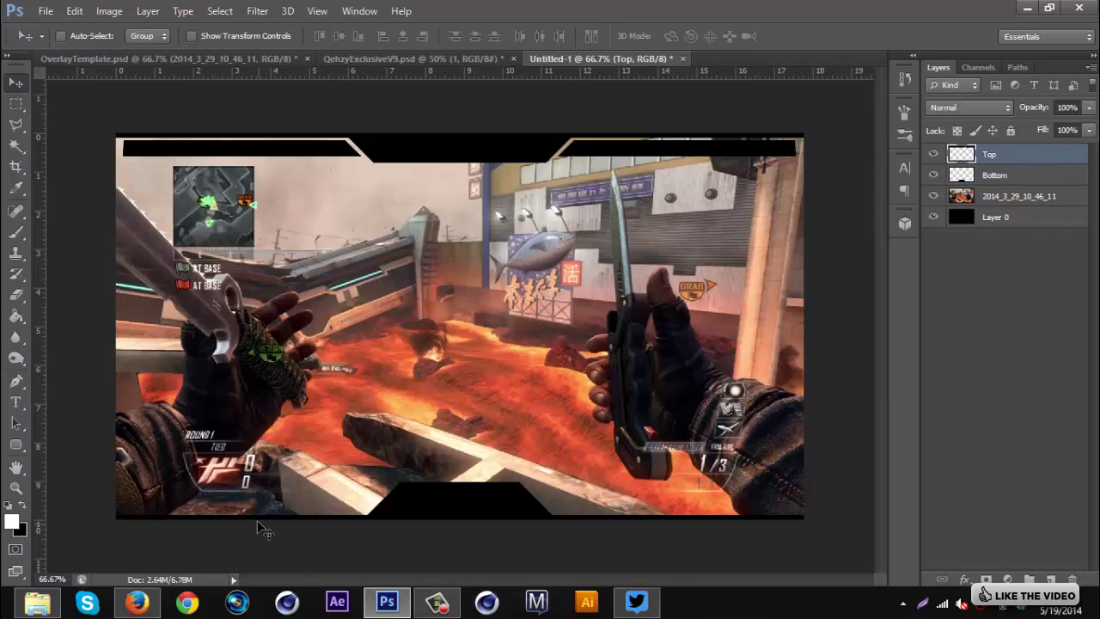
pyautogui.click(137, 604)
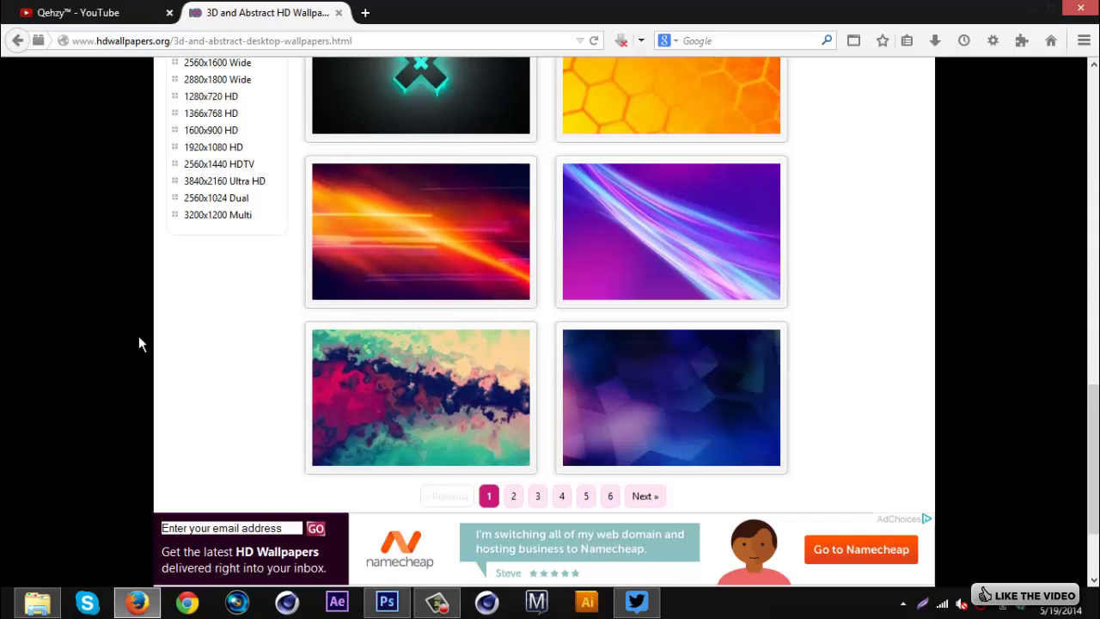
# Bring layer 1 from QehzyExclusiveV9.psd in at about 23% at top-left, with a duplicate beside it.
pyautogui.click(386, 603)
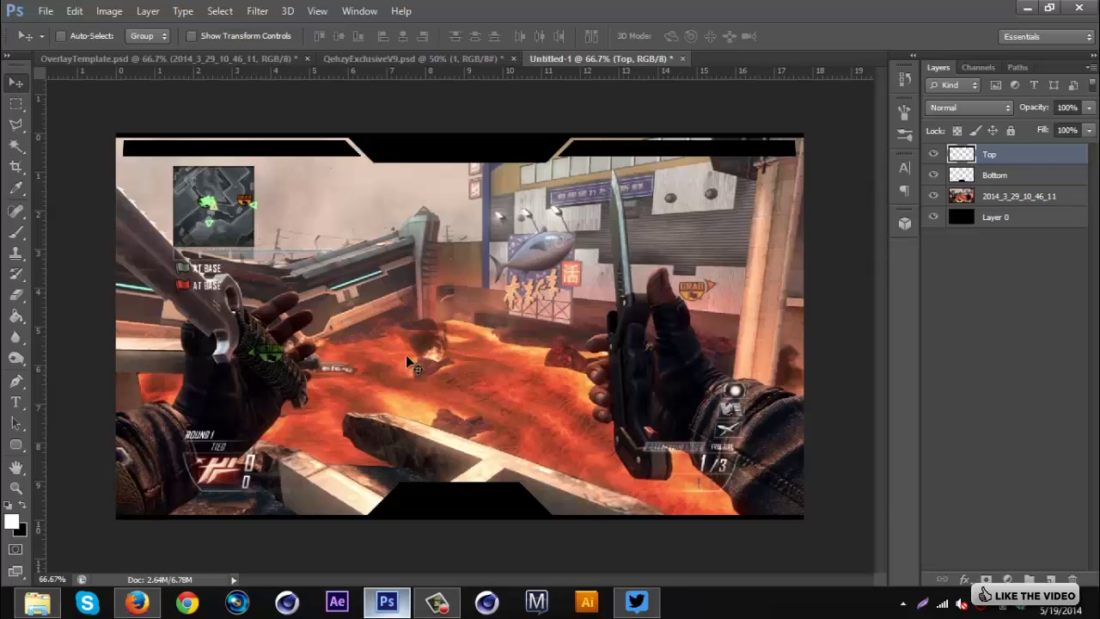
pyautogui.click(393, 58)
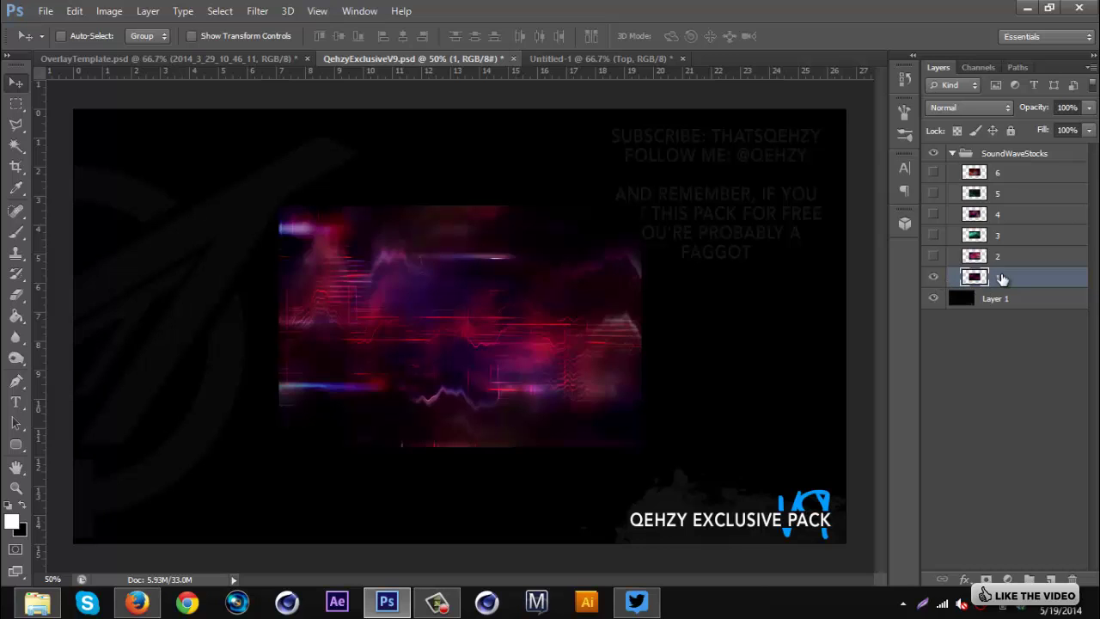
pyautogui.moveTo(388, 322); pyautogui.dragTo(446, 365)
pyautogui.hotkey('ctrl', 't')
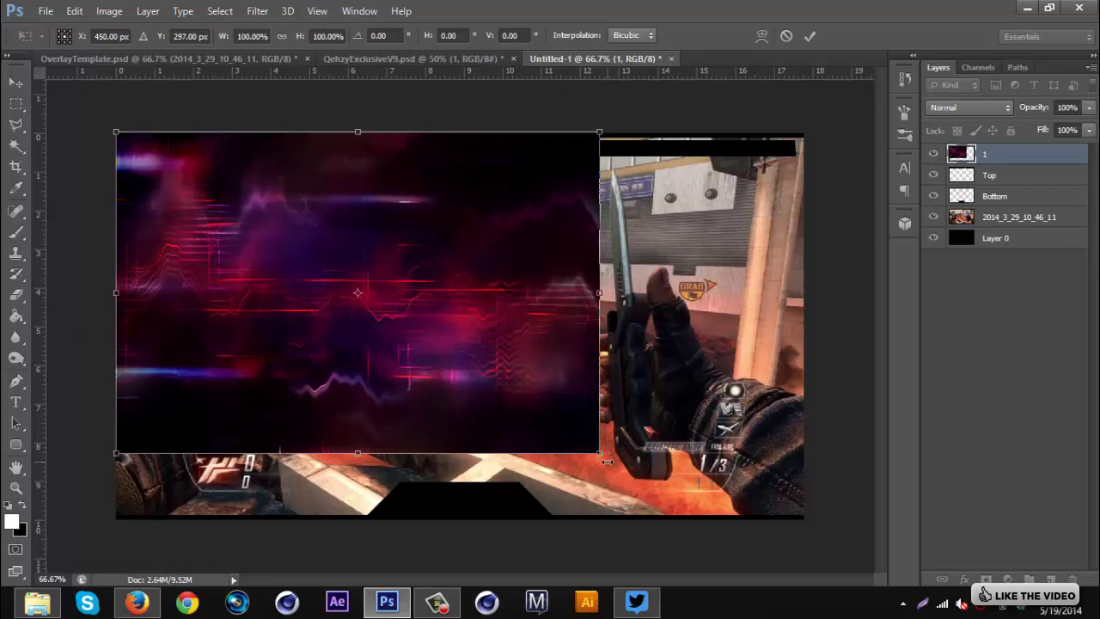
pyautogui.moveTo(599, 453); pyautogui.dragTo(233, 191)
pyautogui.press('Return')
pyautogui.hotkey('ctrl', 'j')
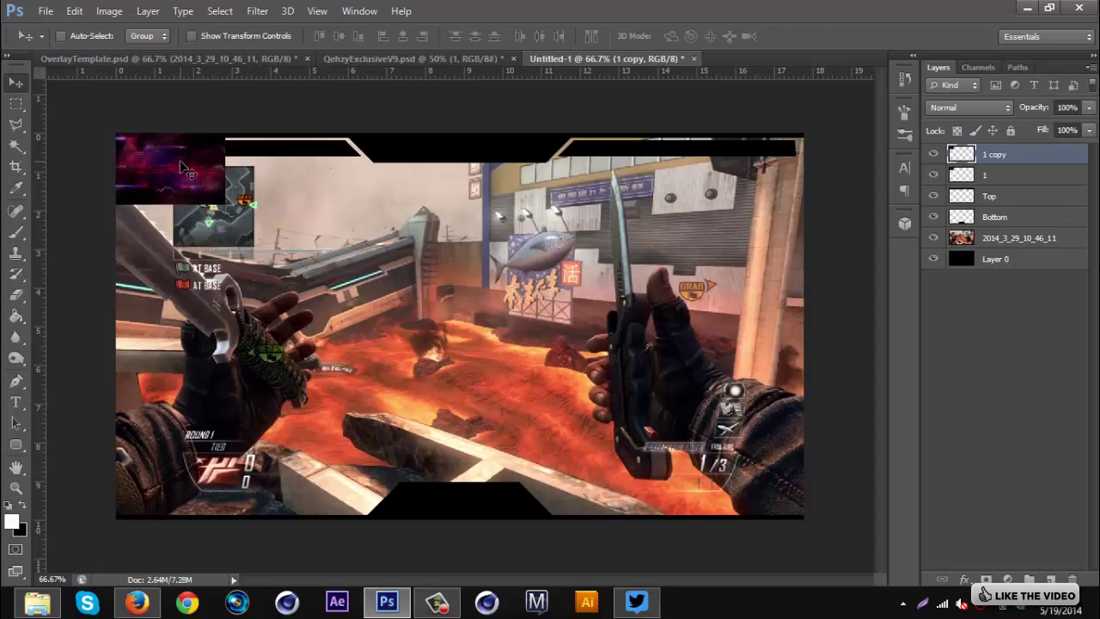
pyautogui.moveTo(180, 160); pyautogui.dragTo(309, 160)
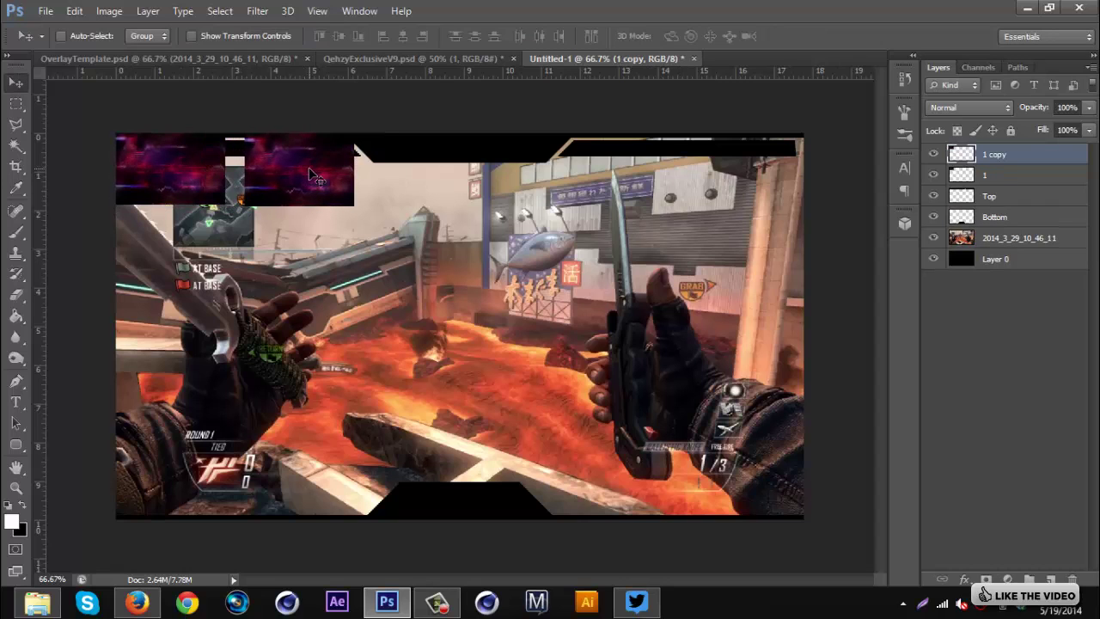
# Soften the copy's edges with a 61 px eraser.
pyautogui.click(16, 295)
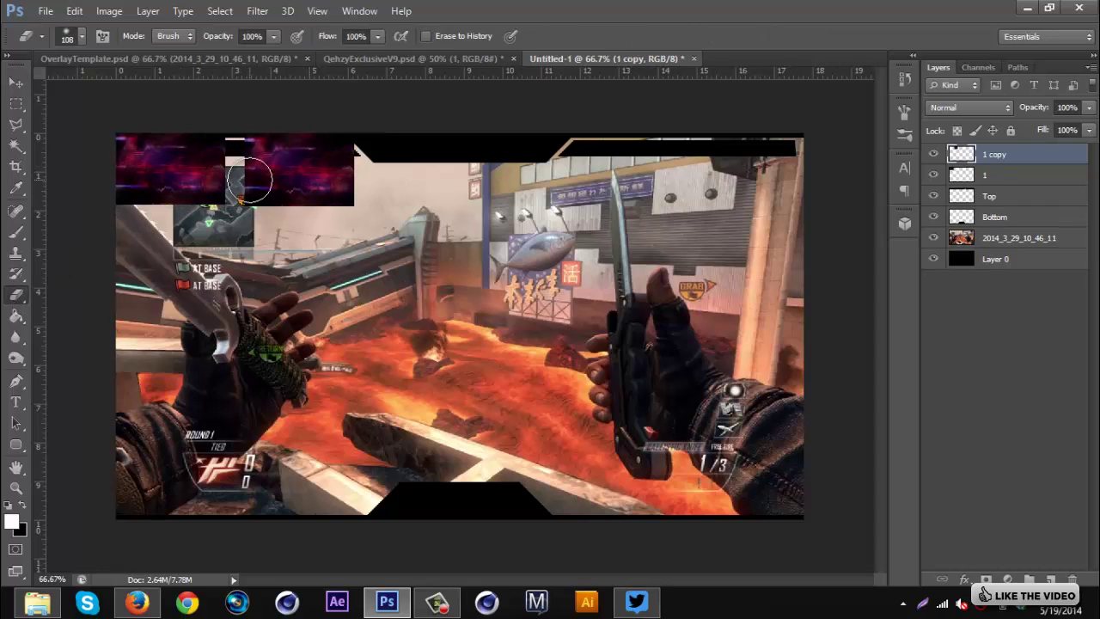
pyautogui.click(82, 37)
pyautogui.moveTo(95, 98); pyautogui.dragTo(73, 98)
pyautogui.press('Return')
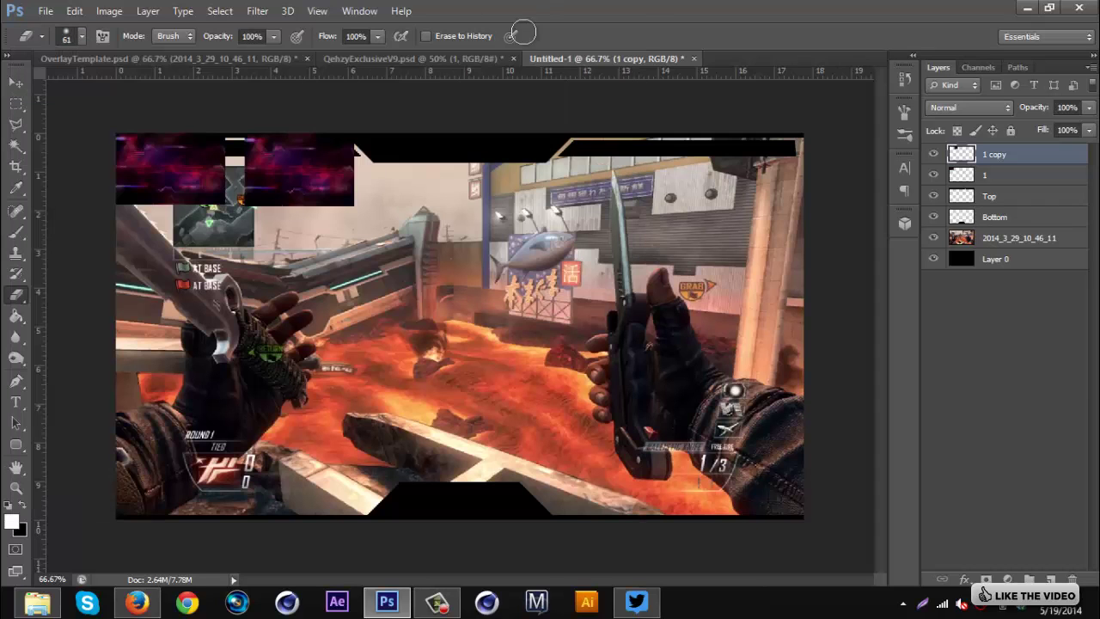
pyautogui.moveTo(245, 133); pyautogui.dragTo(253, 249)
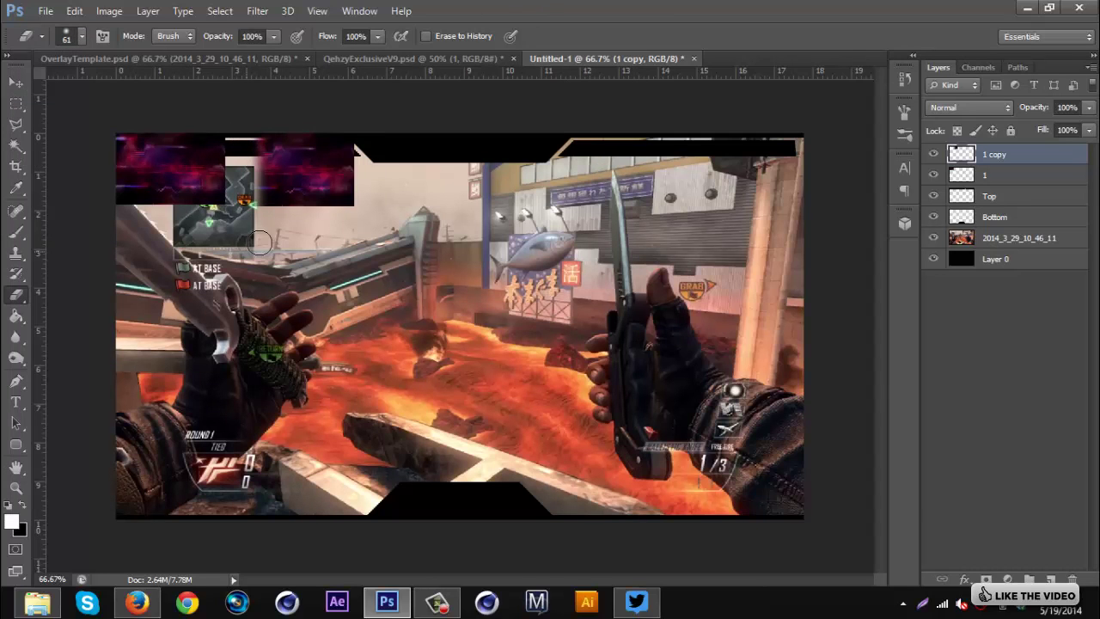
pyautogui.moveTo(349, 126); pyautogui.dragTo(355, 225)
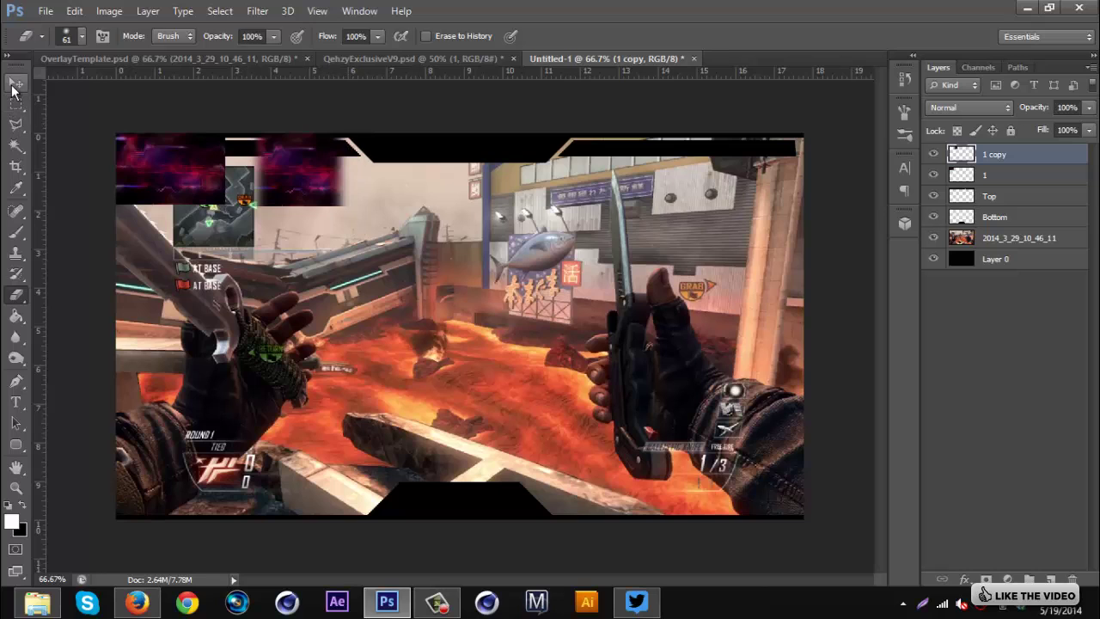
# Tile copies of the purple piece across the top edge and select all ten layers.
pyautogui.click(16, 82)
pyautogui.moveTo(296, 162); pyautogui.dragTo(445, 129)
pyautogui.keyDown('alt'); pyautogui.moveTo(528, 152); pyautogui.dragTo(808, 153); pyautogui.keyUp('alt')
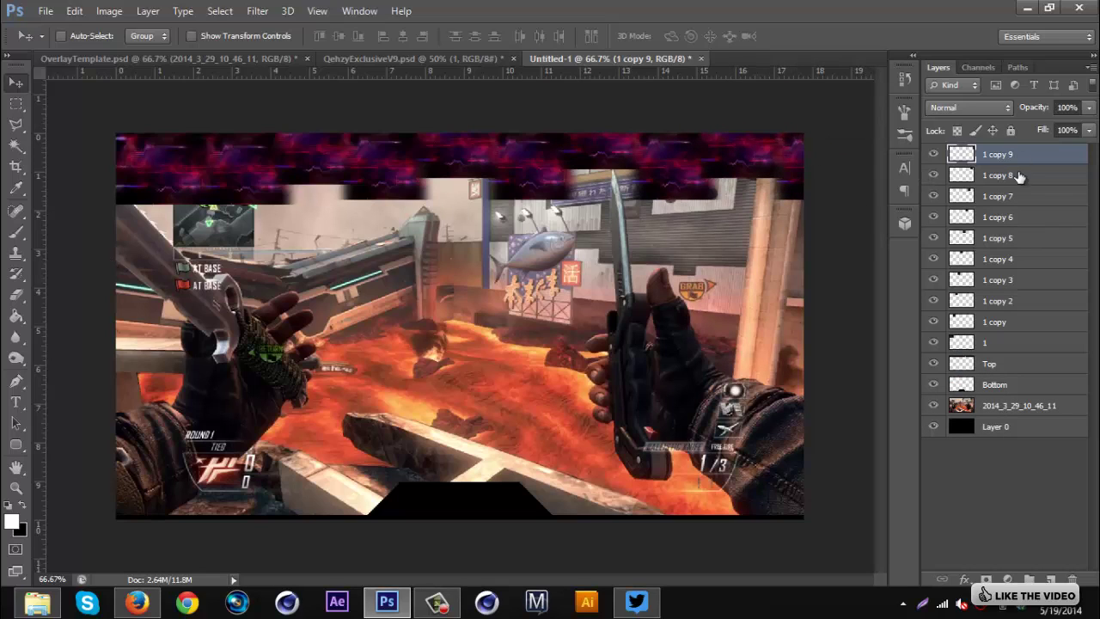
pyautogui.keyDown('shift'); pyautogui.click(1004, 343); pyautogui.keyUp('shift')
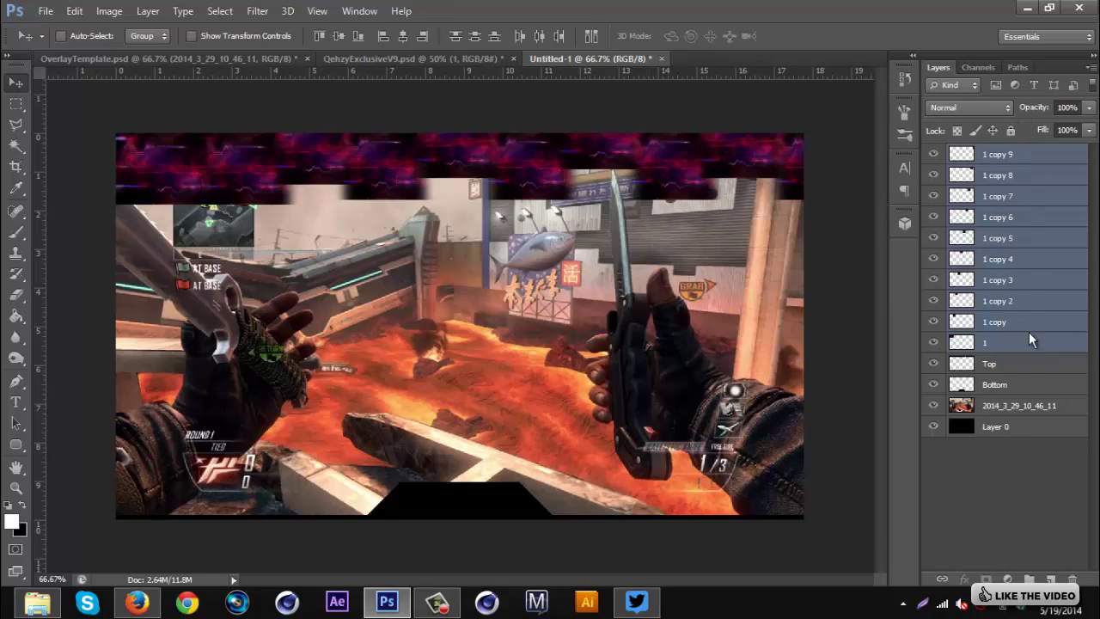
# Merge the ten pieces into one band, duplicate it to the bottom edge above Bottom.
pyautogui.rightClick(1029, 332)
pyautogui.click(737, 411)
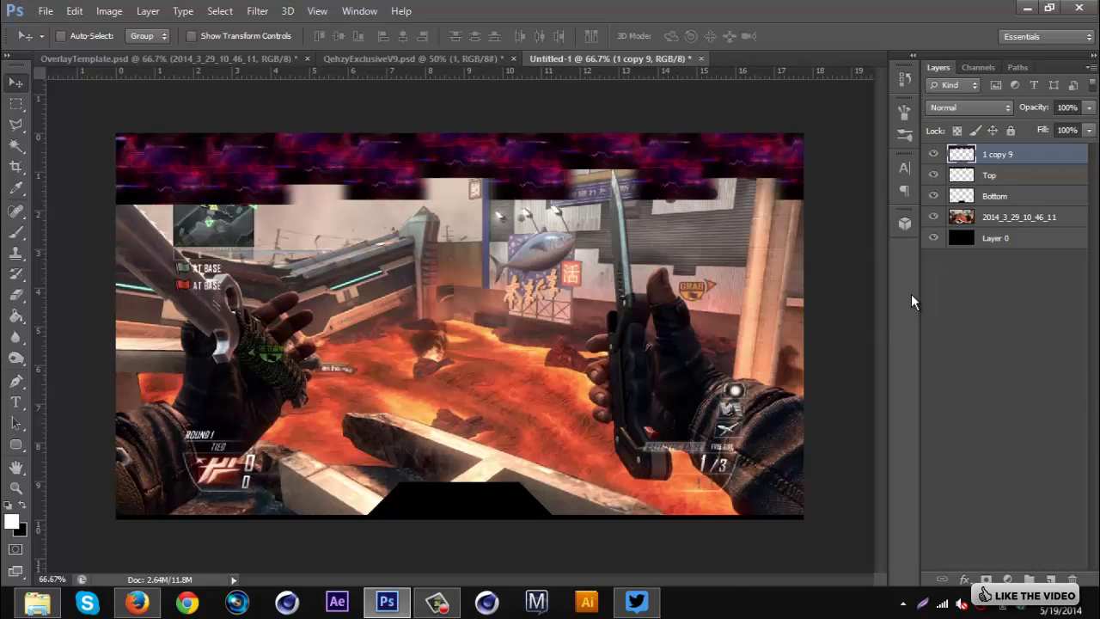
pyautogui.hotkey('ctrl', 'j')
pyautogui.moveTo(522, 129); pyautogui.dragTo(531, 499)
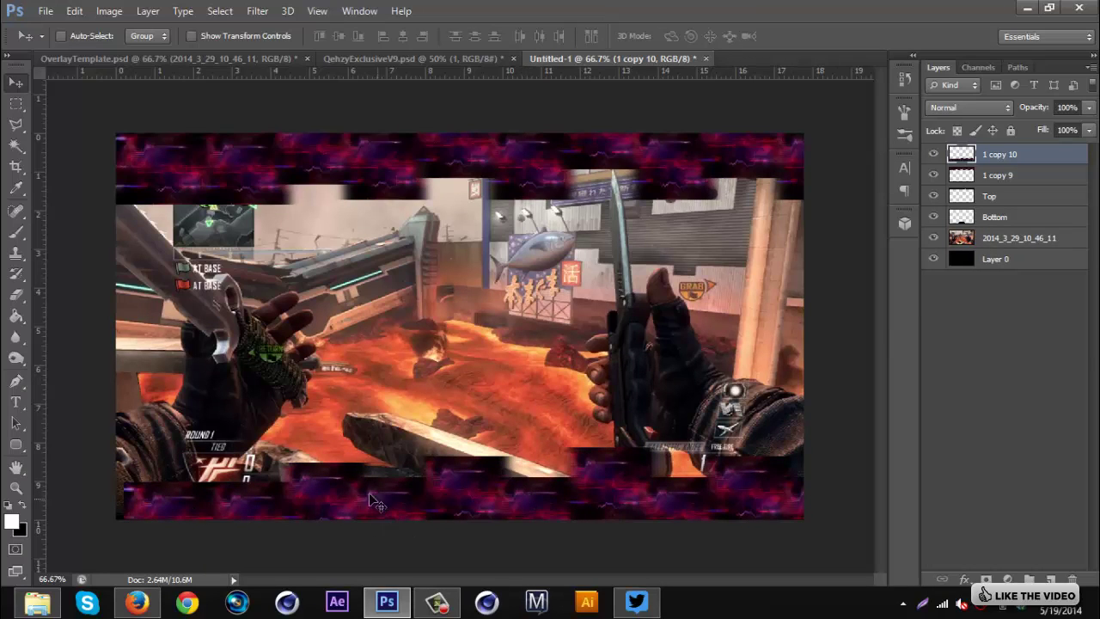
pyautogui.moveTo(359, 495); pyautogui.dragTo(348, 495)
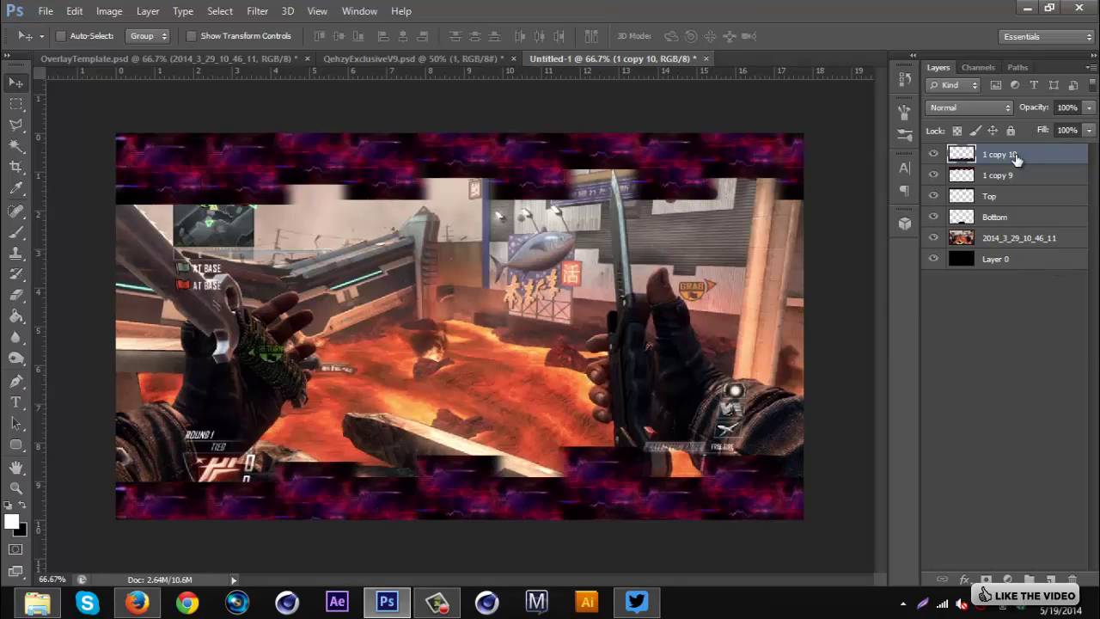
pyautogui.moveTo(1017, 157); pyautogui.dragTo(997, 213)
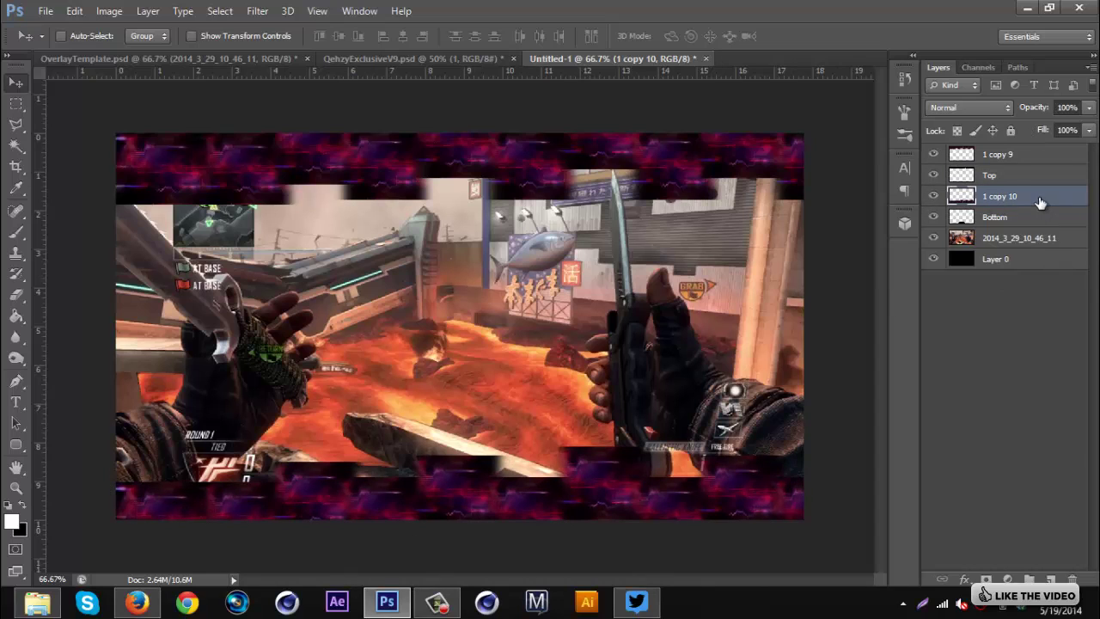
# Clip the bands to the Bottom and Top bars and set their opacity to 30%.
pyautogui.rightClick(1041, 201)
pyautogui.click(779, 257)
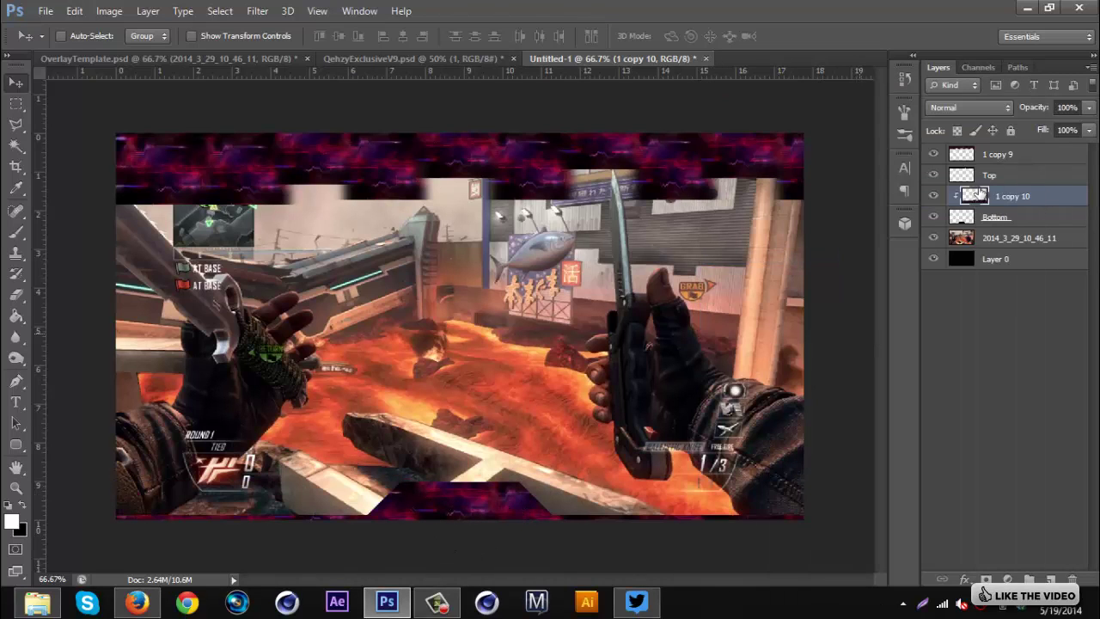
pyautogui.rightClick(1004, 160)
pyautogui.click(737, 253)
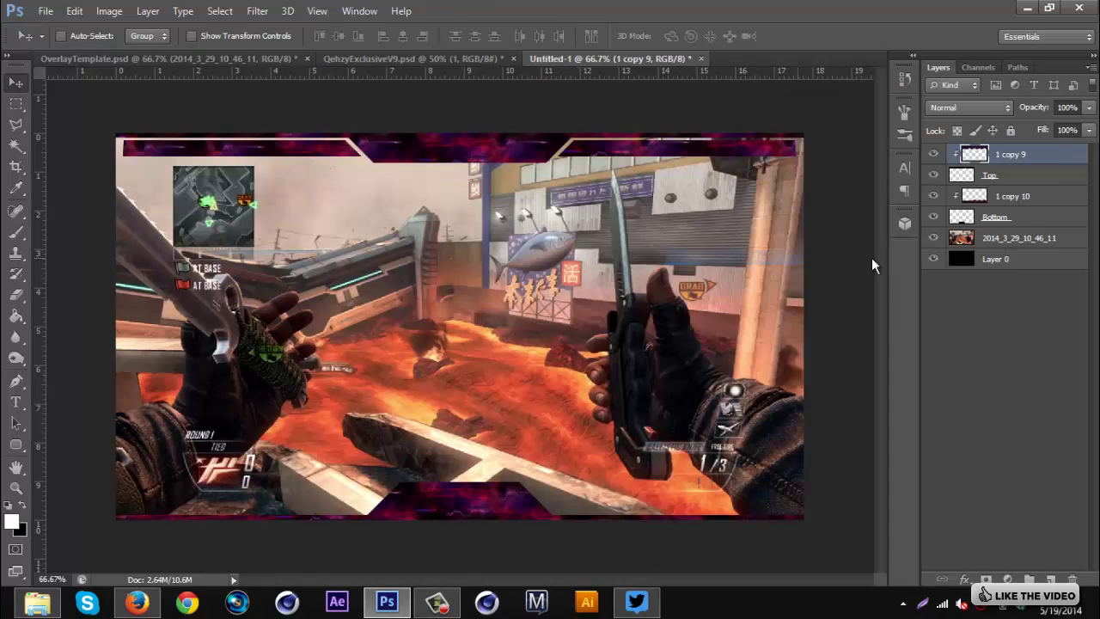
pyautogui.keyDown('ctrl'); pyautogui.click(1050, 201); pyautogui.keyUp('ctrl')
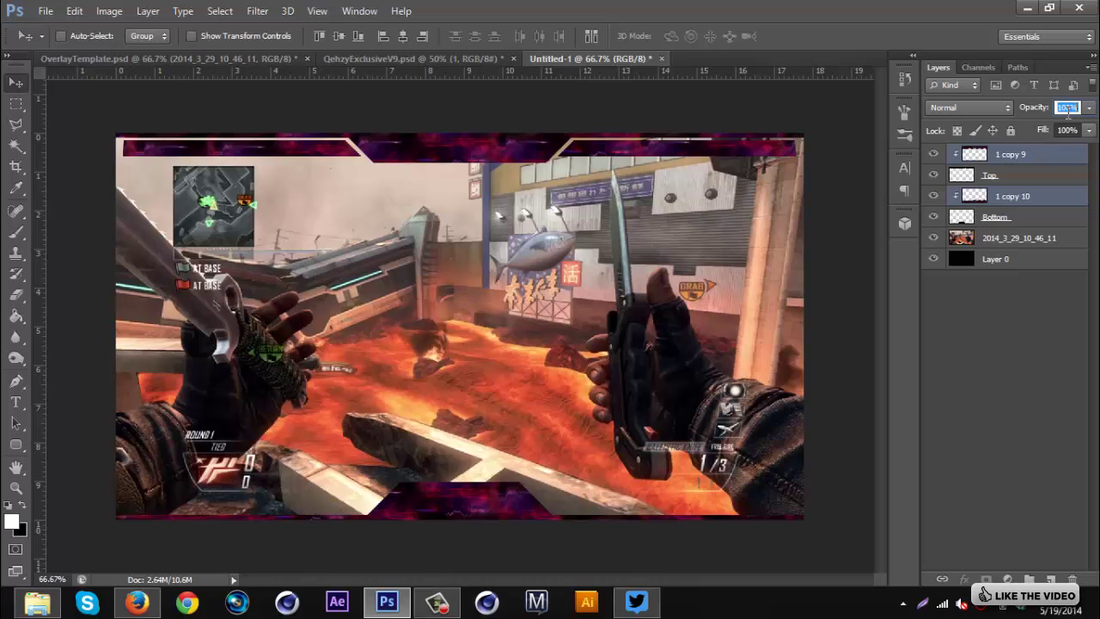
pyautogui.write('30')
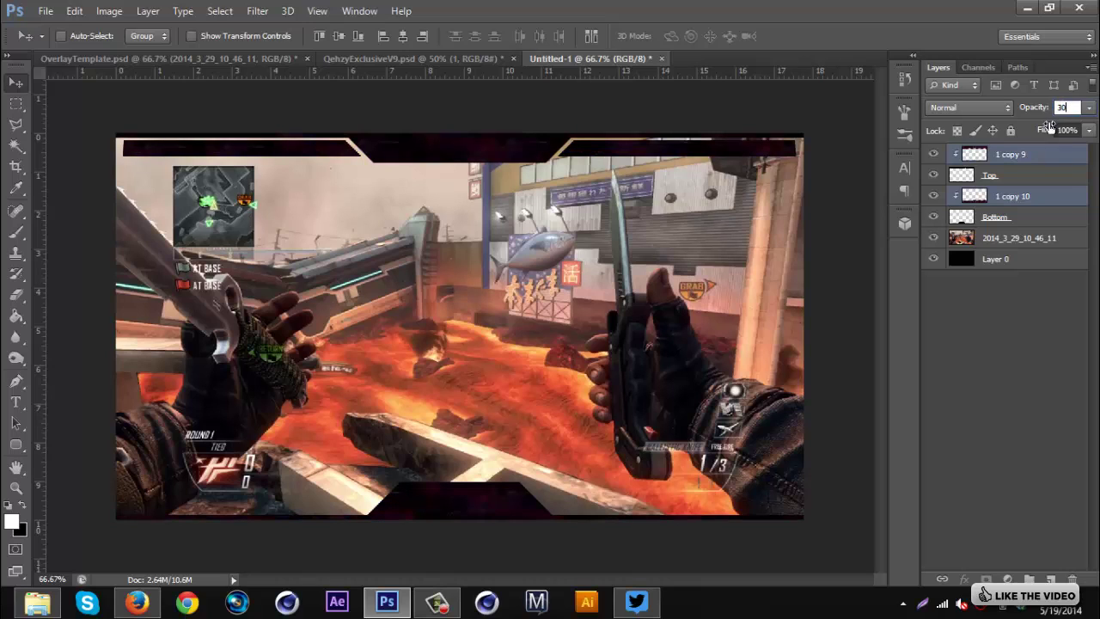
pyautogui.click(1016, 177)
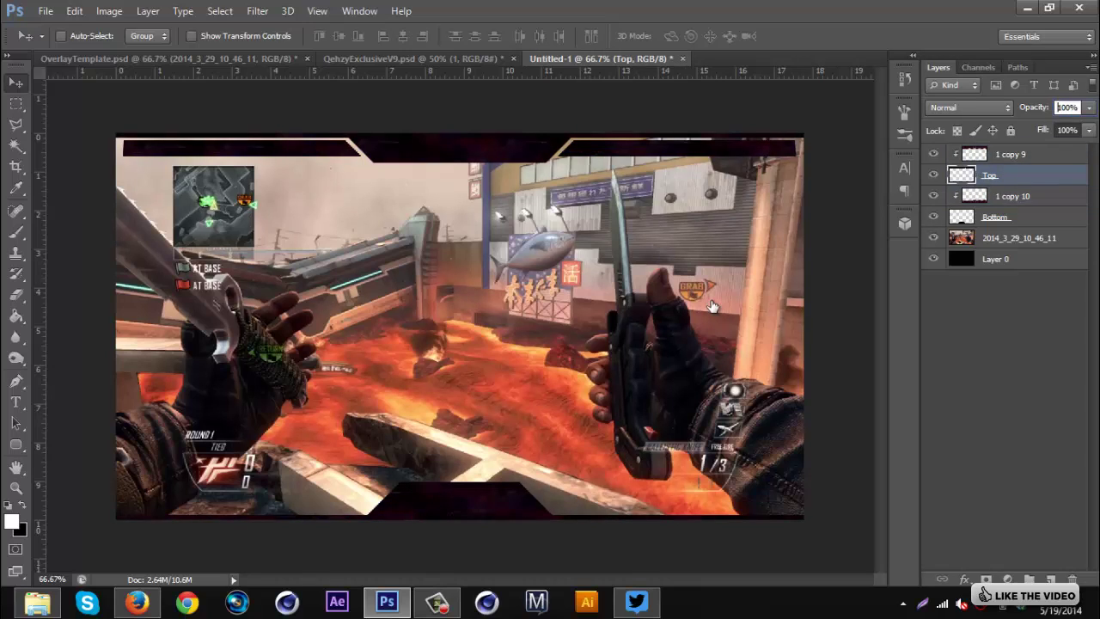
# Open the Top bar's layer style and add a ff006c pink Color Overlay at 15% opacity.
pyautogui.press('h')
pyautogui.doubleClick(1044, 176)
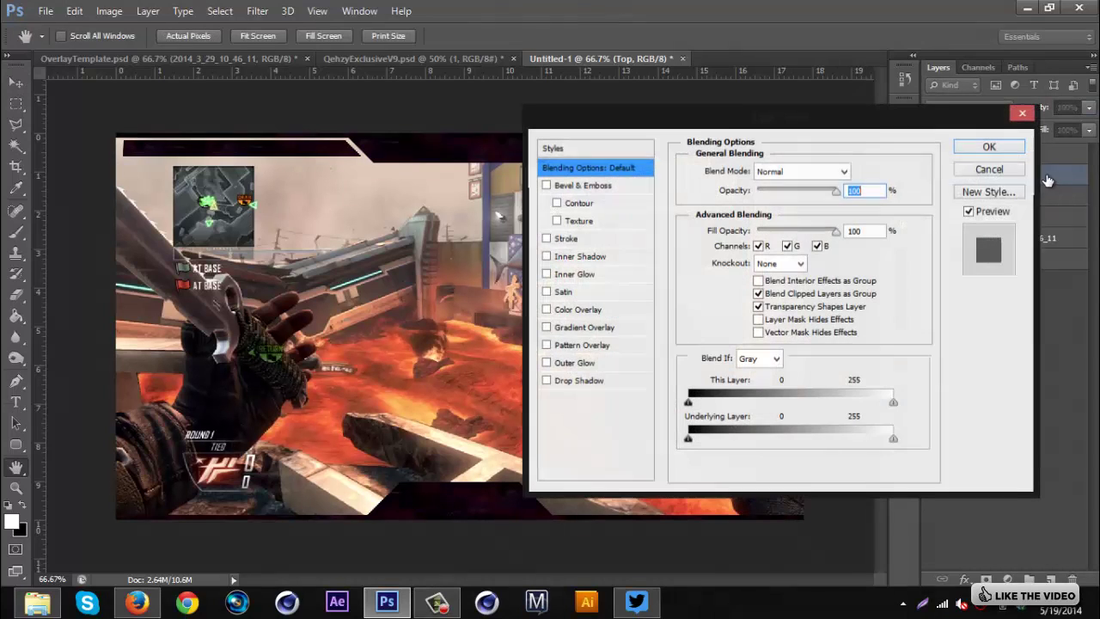
pyautogui.click(578, 309)
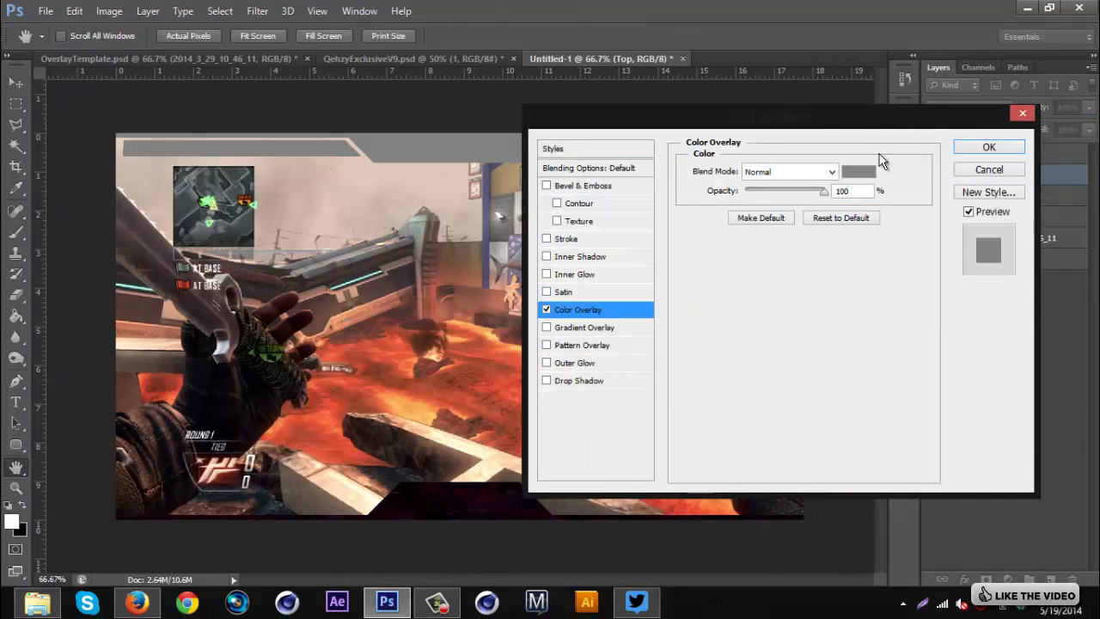
pyautogui.click(858, 172)
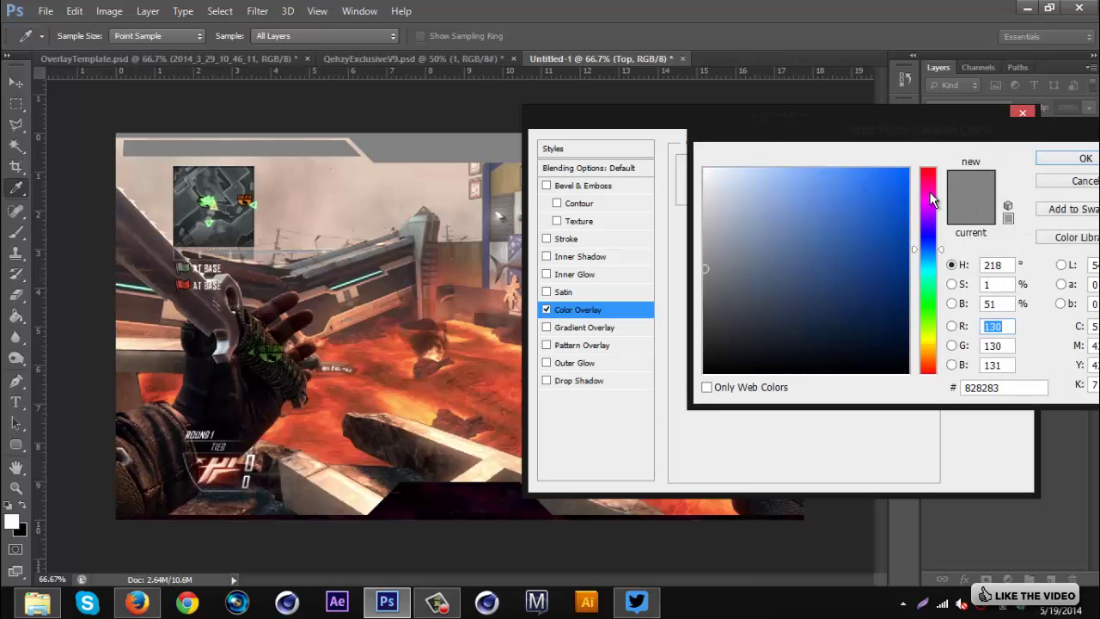
pyautogui.moveTo(931, 193); pyautogui.dragTo(928, 182)
pyautogui.click(908, 169)
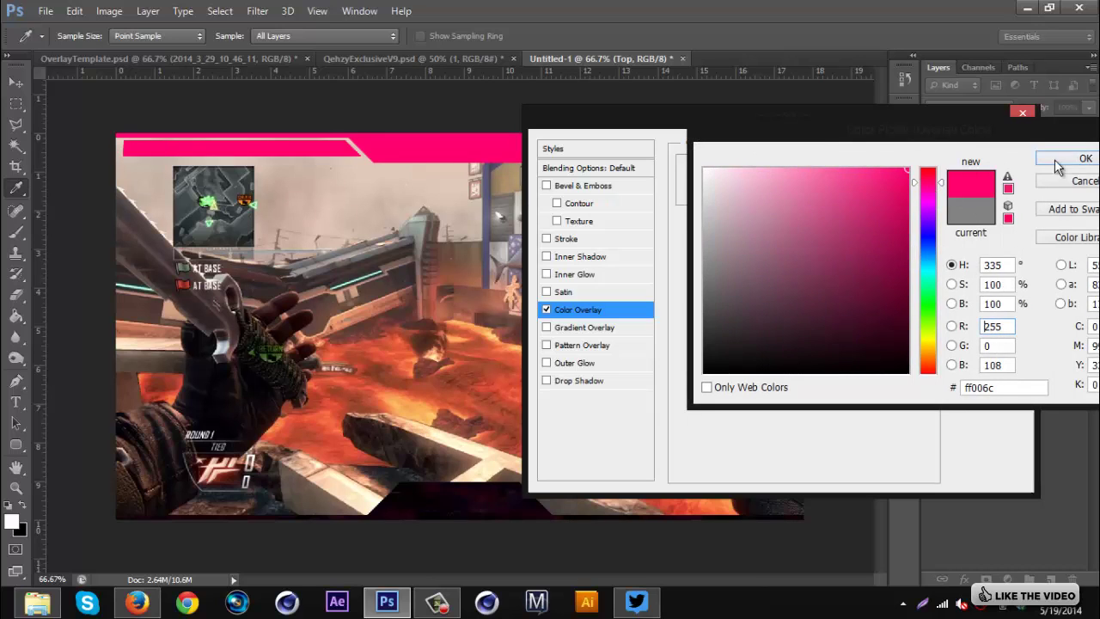
pyautogui.press('space')
pyautogui.click(1052, 158)
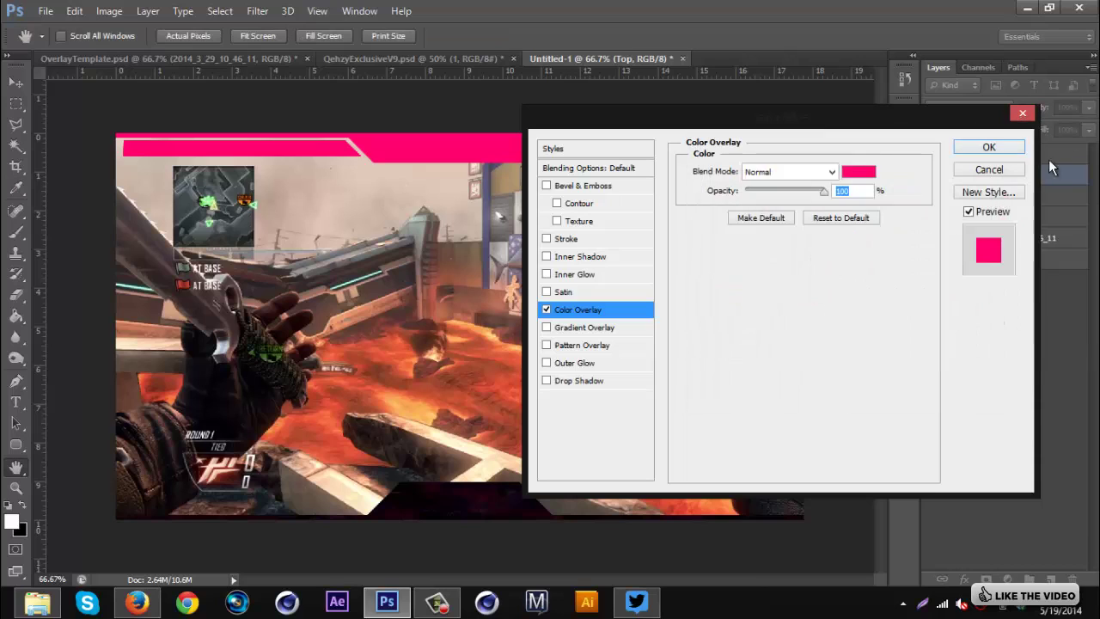
pyautogui.click(760, 191)
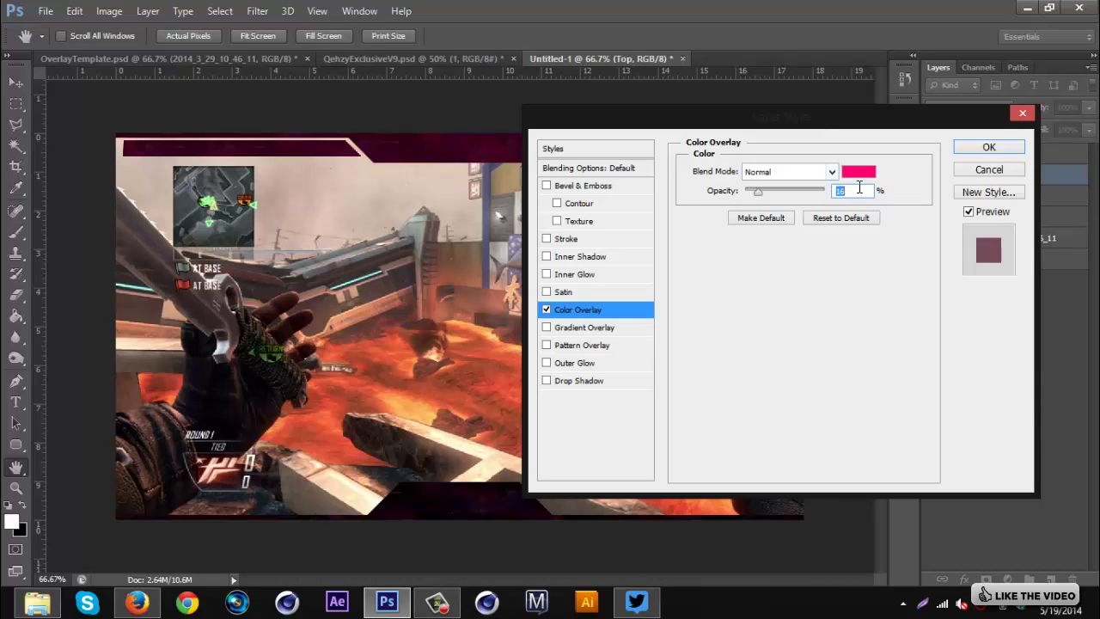
pyautogui.press('Down')
# Add a 24 px Overlay-mode inner glow and a drop shadow at 37% opacity.
pyautogui.click(574, 274)
pyautogui.click(778, 171)
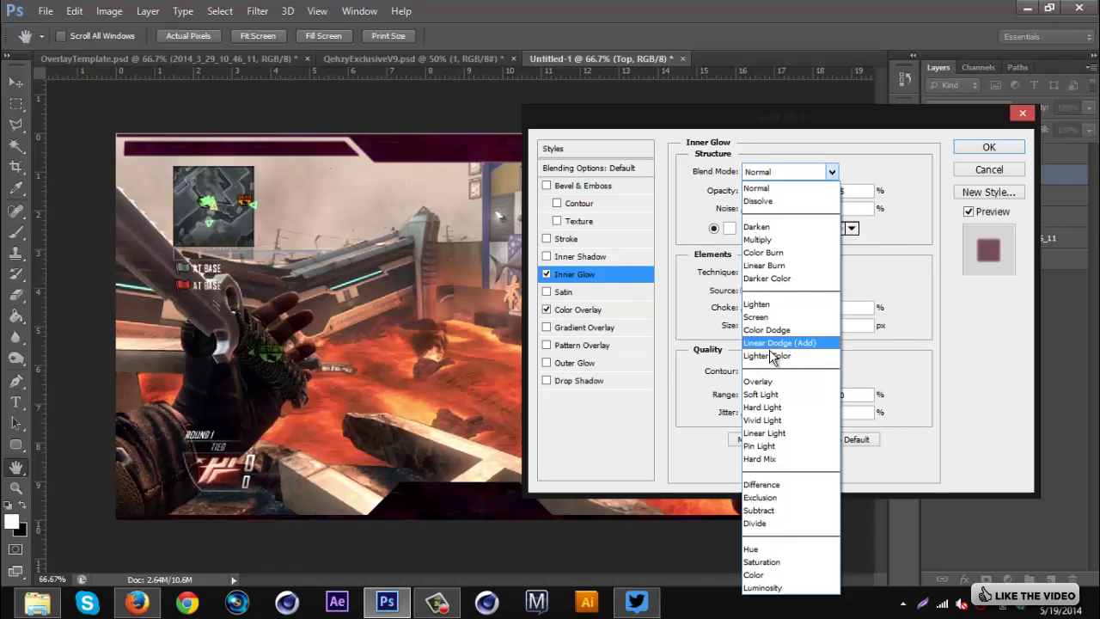
pyautogui.click(774, 380)
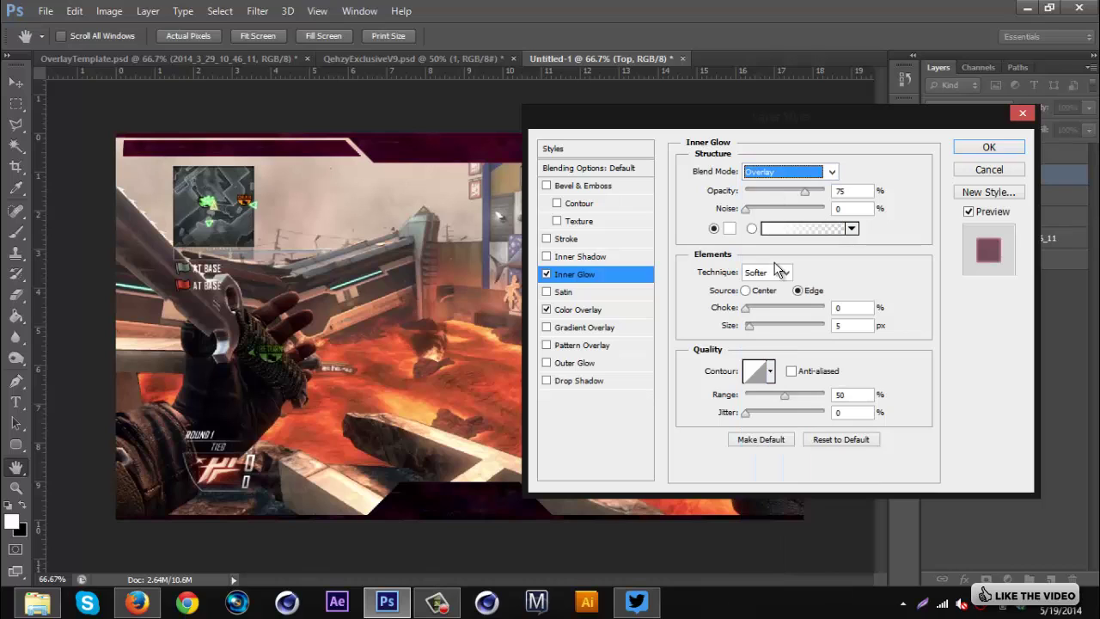
pyautogui.moveTo(748, 332); pyautogui.dragTo(760, 332)
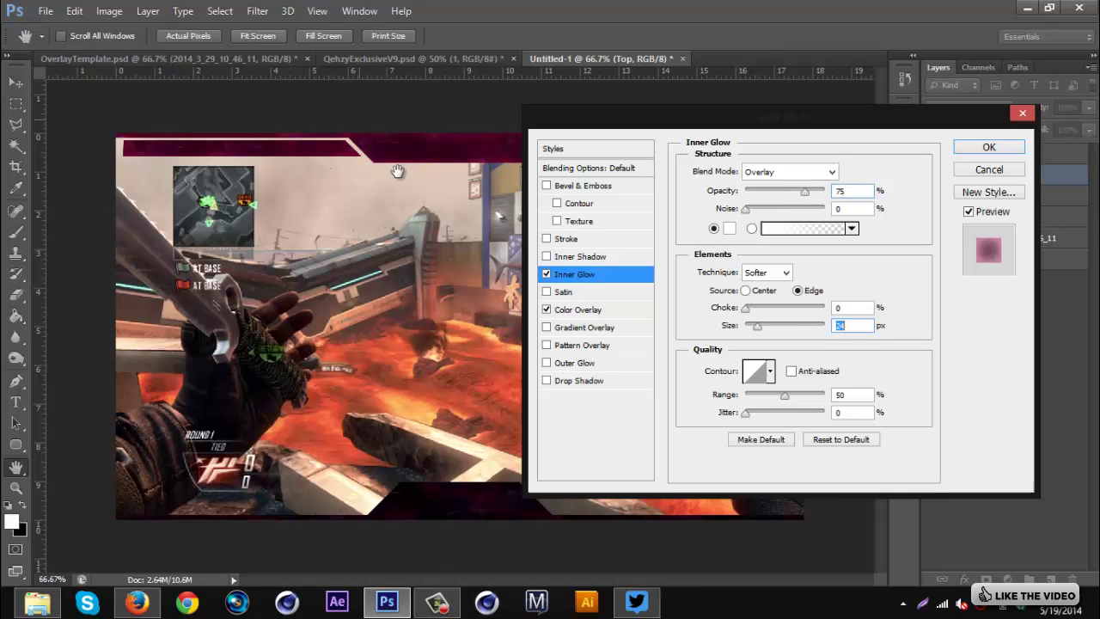
pyautogui.click(569, 380)
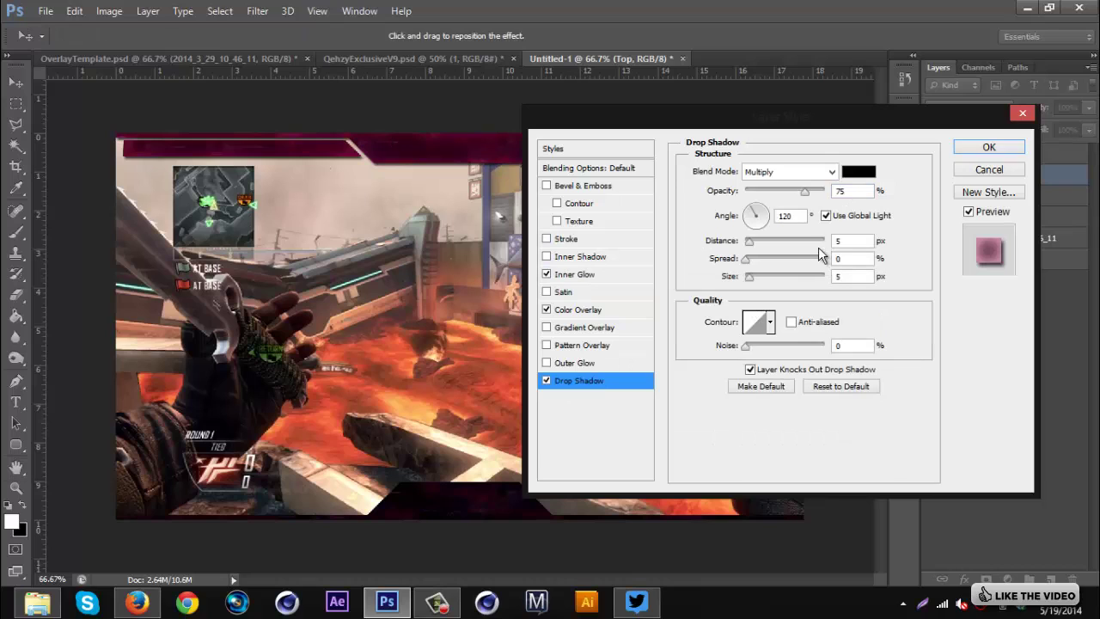
pyautogui.click(774, 192)
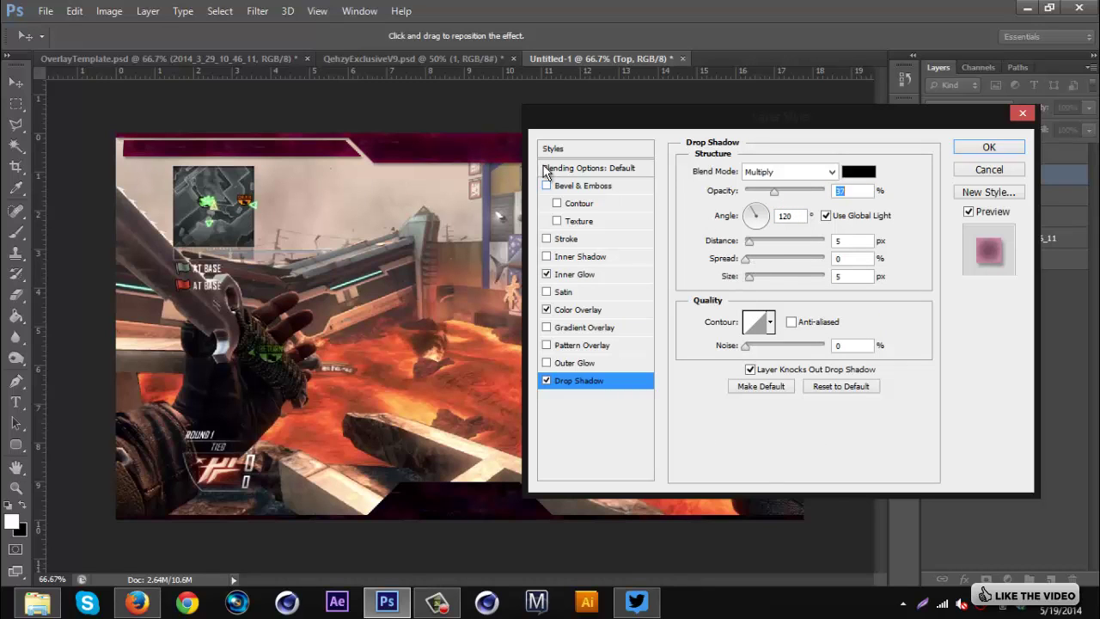
# Add a 1 px white stroke and apply the layer style.
pyautogui.click(567, 239)
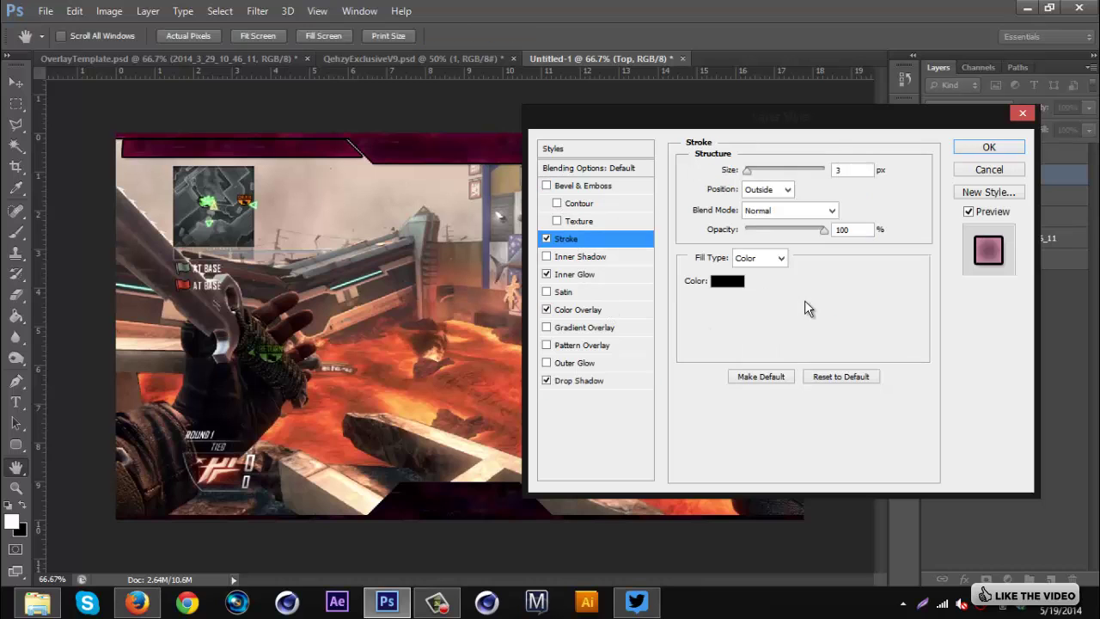
pyautogui.click(723, 284)
pyautogui.moveTo(732, 282); pyautogui.dragTo(701, 166)
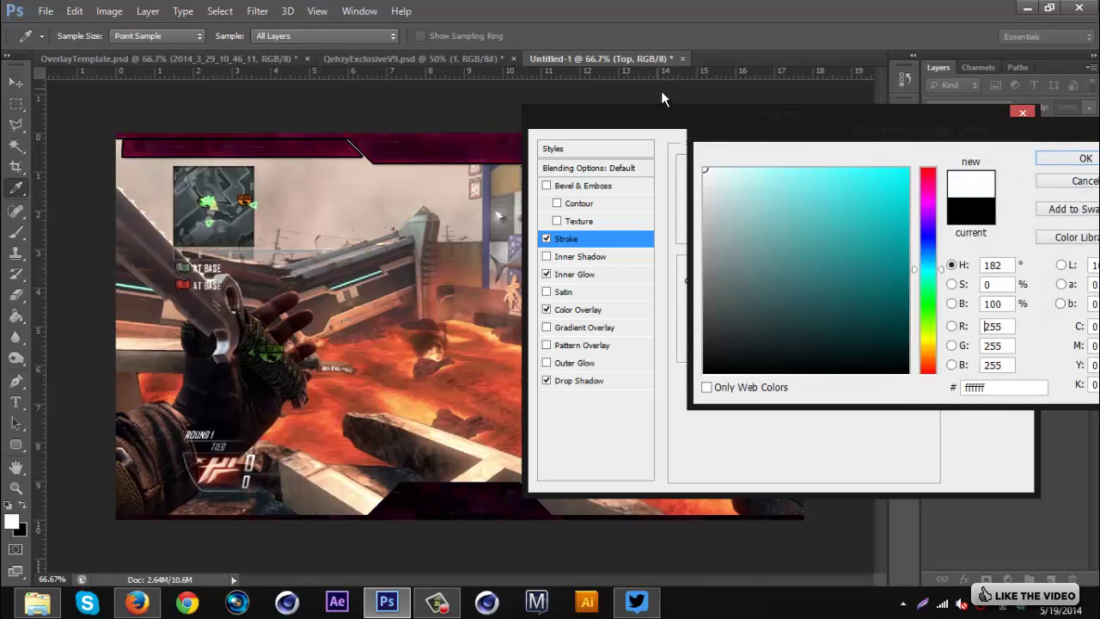
pyautogui.click(1062, 161)
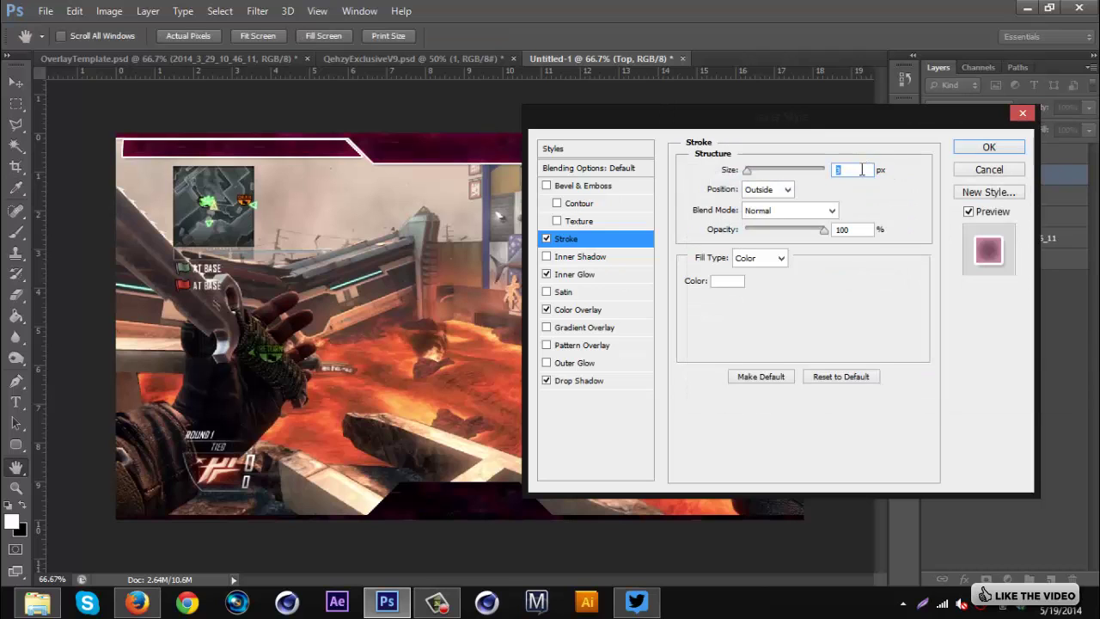
pyautogui.write('1')
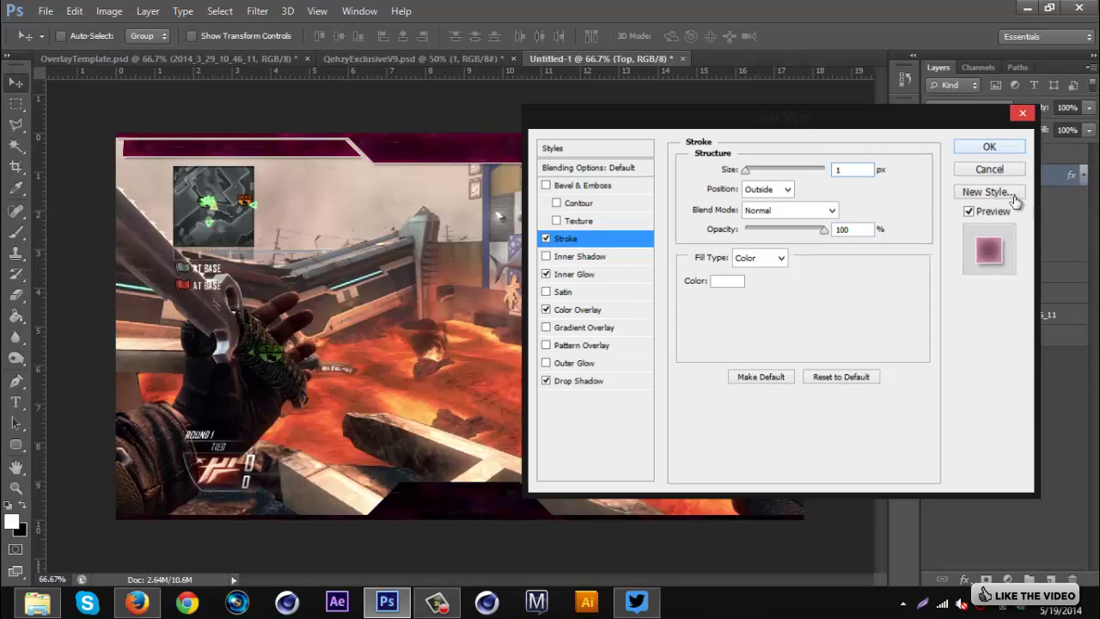
pyautogui.press('Return')
# Copy the Top bar's layer style and paste it onto the Bottom bar layer.
pyautogui.click(1084, 176)
pyautogui.rightClick(1025, 176)
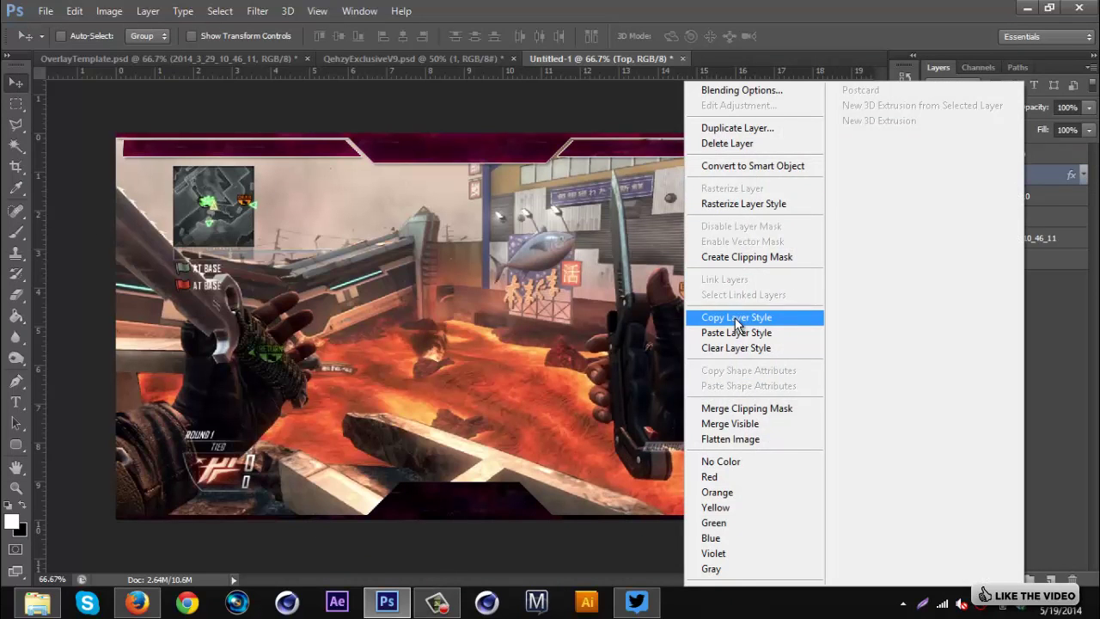
pyautogui.click(734, 317)
pyautogui.rightClick(1023, 219)
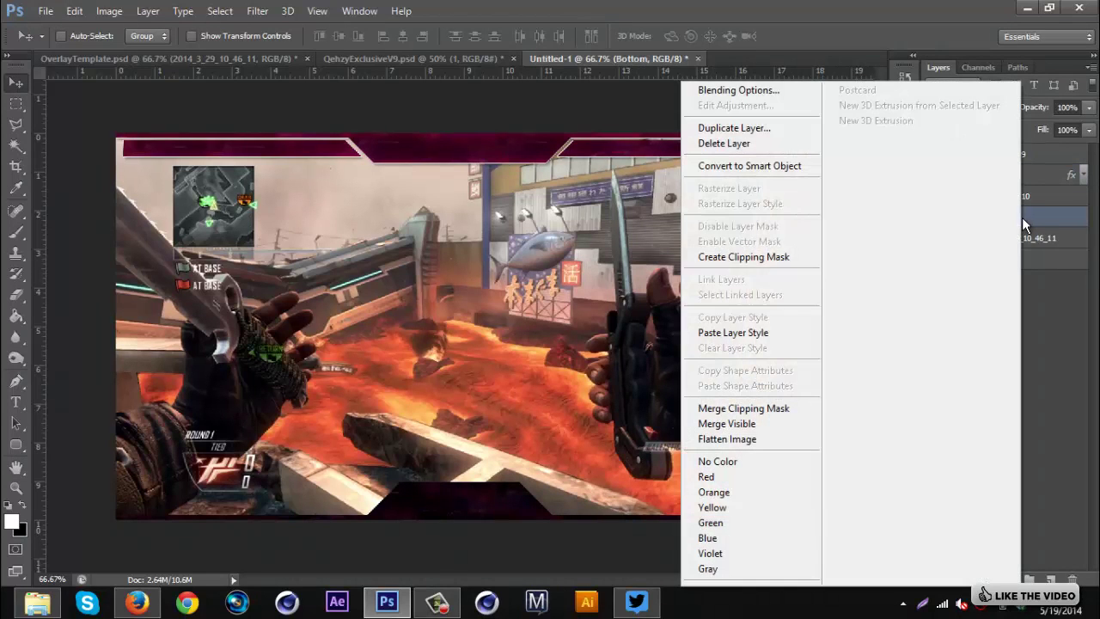
pyautogui.click(744, 329)
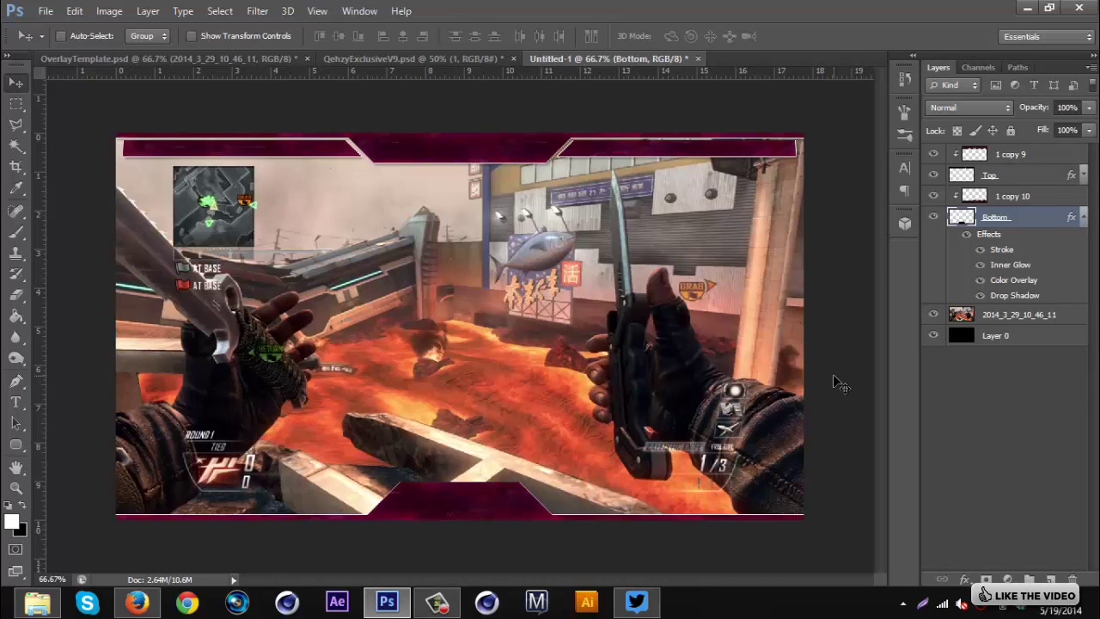
# Group the four border layers and name the group Border.
pyautogui.click(1082, 220)
pyautogui.keyDown('shift'); pyautogui.click(1030, 157); pyautogui.keyUp('shift')
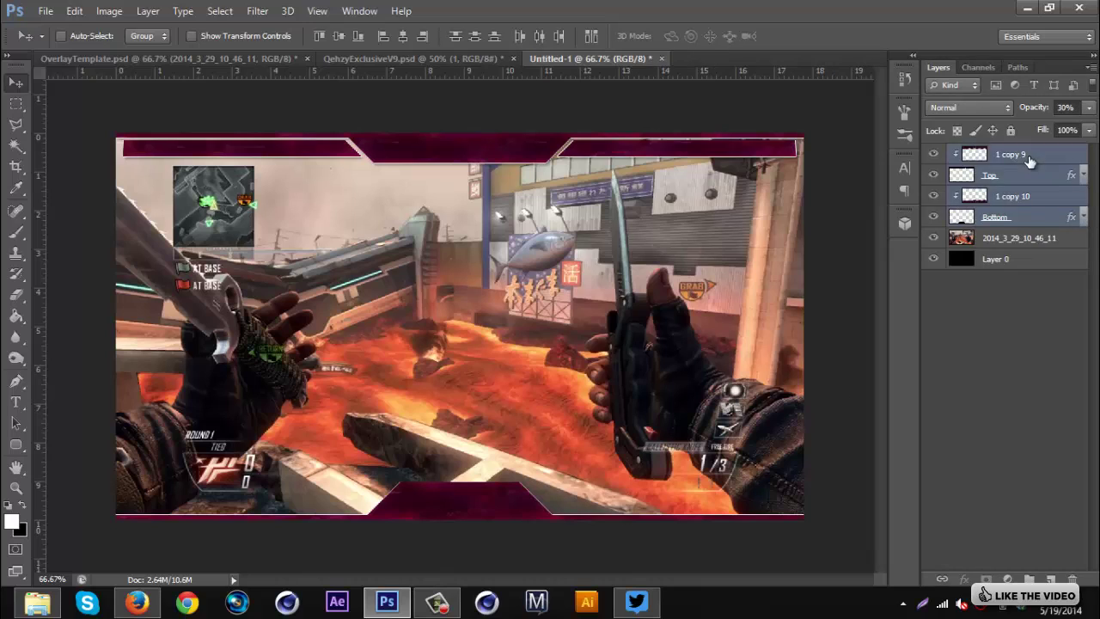
pyautogui.hotkey('ctrl', 'g')
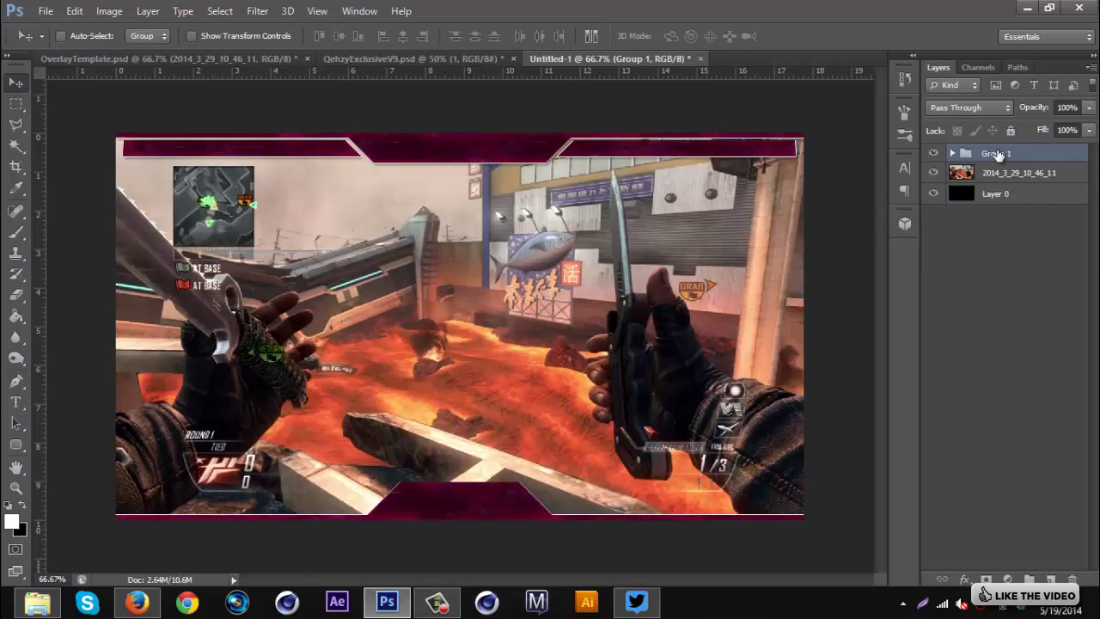
pyautogui.doubleClick(997, 153)
pyautogui.write('Border')
pyautogui.press('Return')
# Fill a new layer with white and transform it into a box at the upper right.
pyautogui.click(1050, 580)
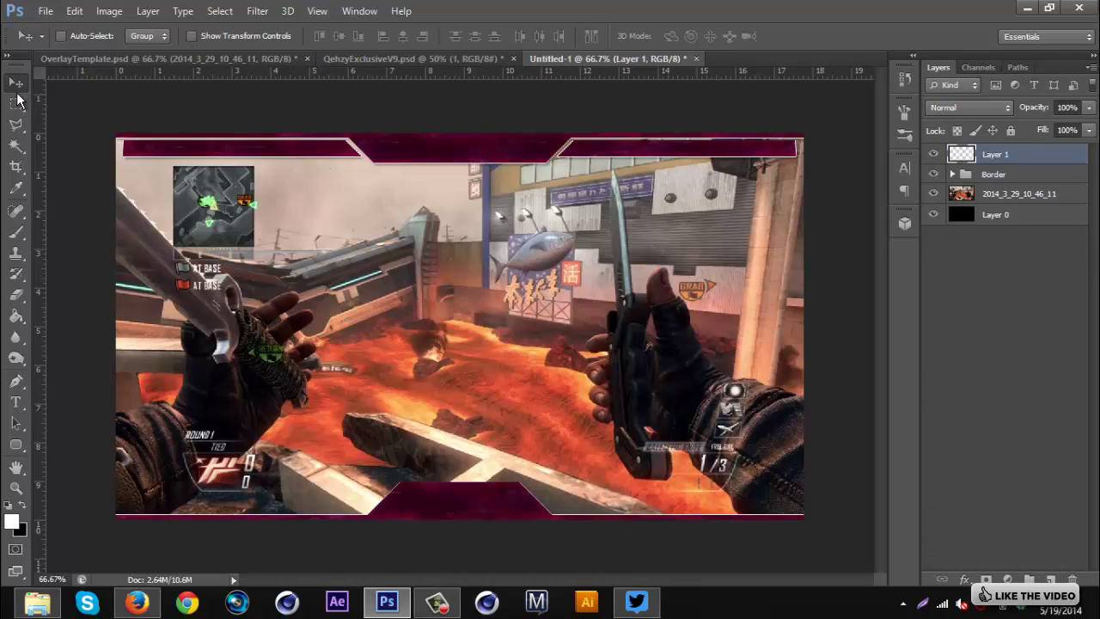
pyautogui.click(17, 104)
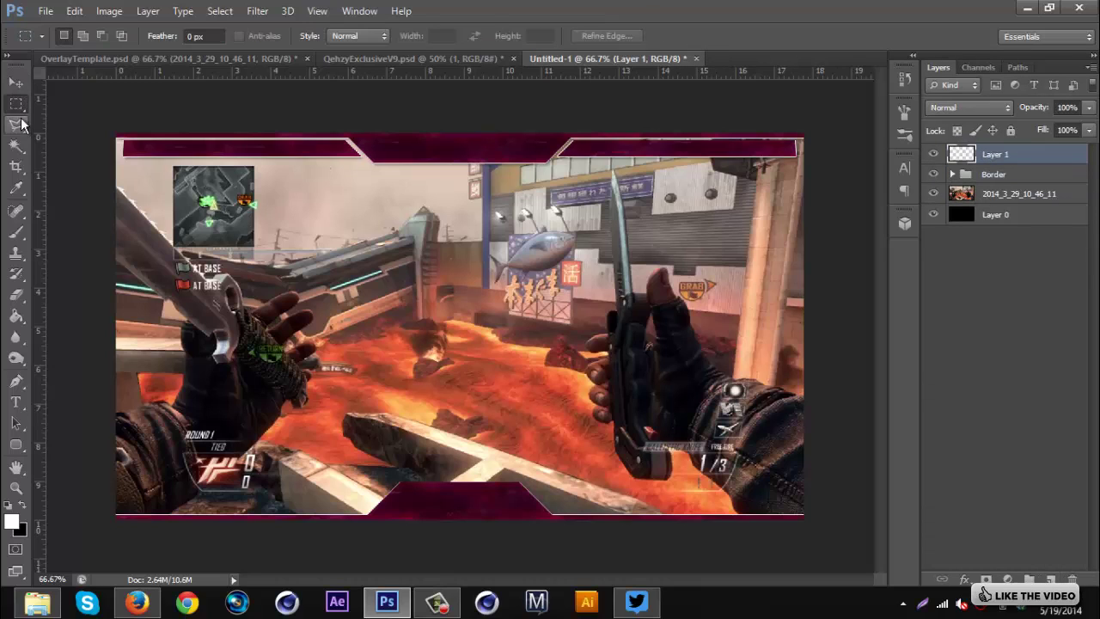
pyautogui.click(15, 316)
pyautogui.click(524, 325)
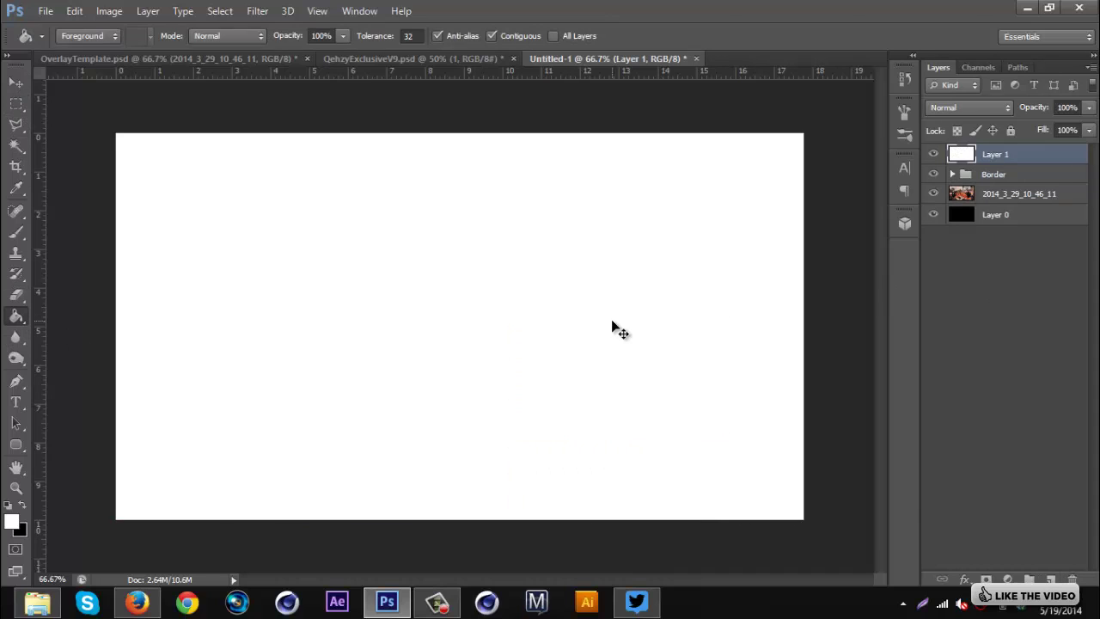
pyautogui.hotkey('ctrl', 't')
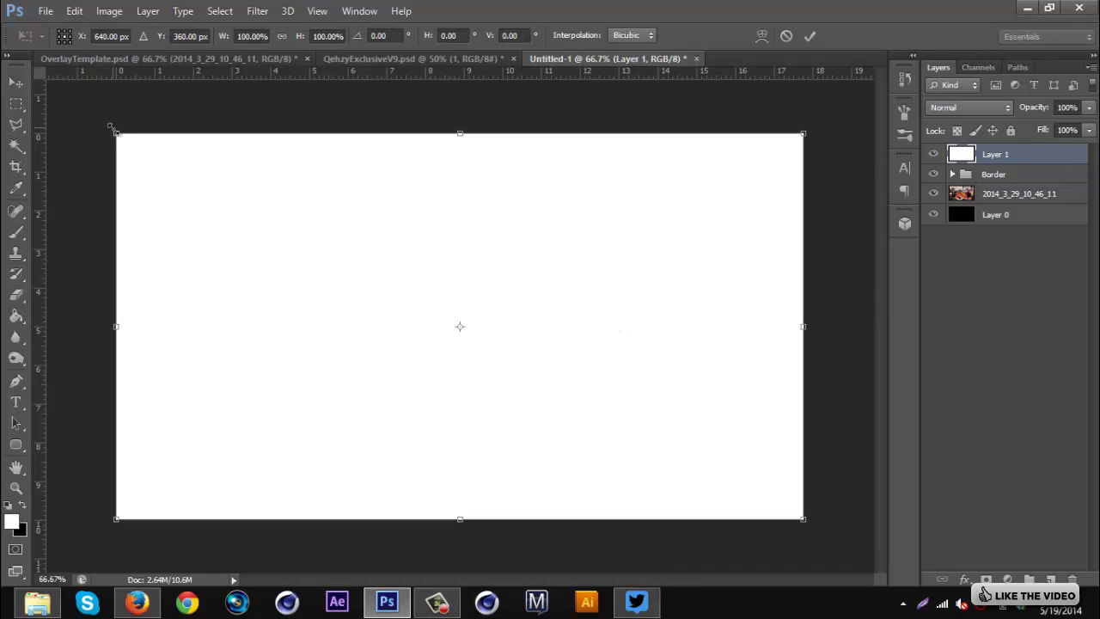
pyautogui.moveTo(112, 129); pyautogui.dragTo(681, 450)
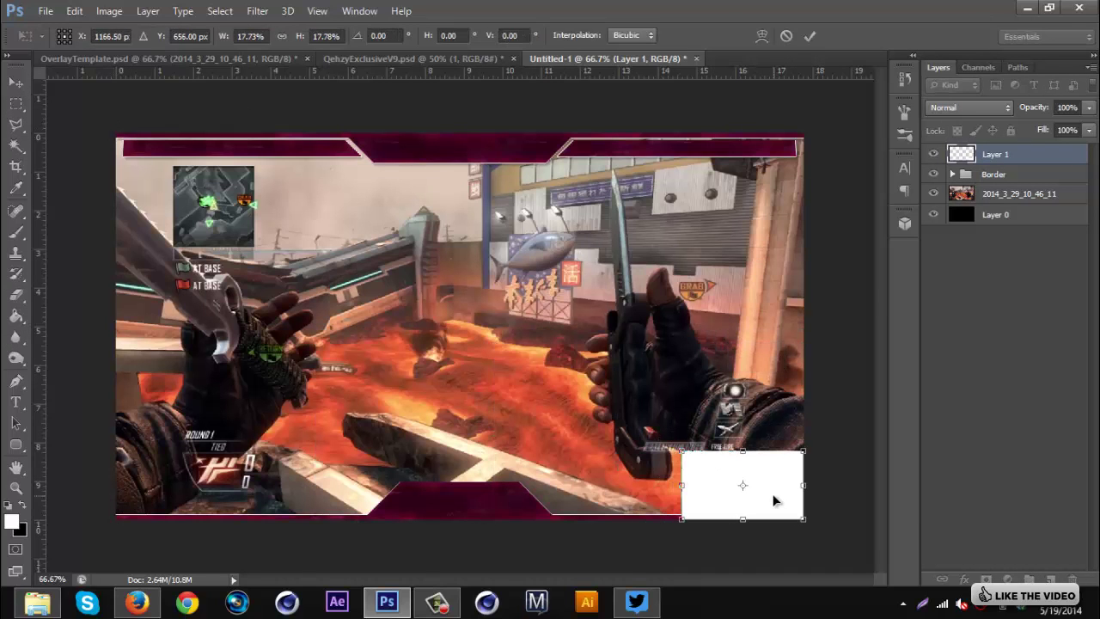
pyautogui.moveTo(772, 495); pyautogui.dragTo(754, 251)
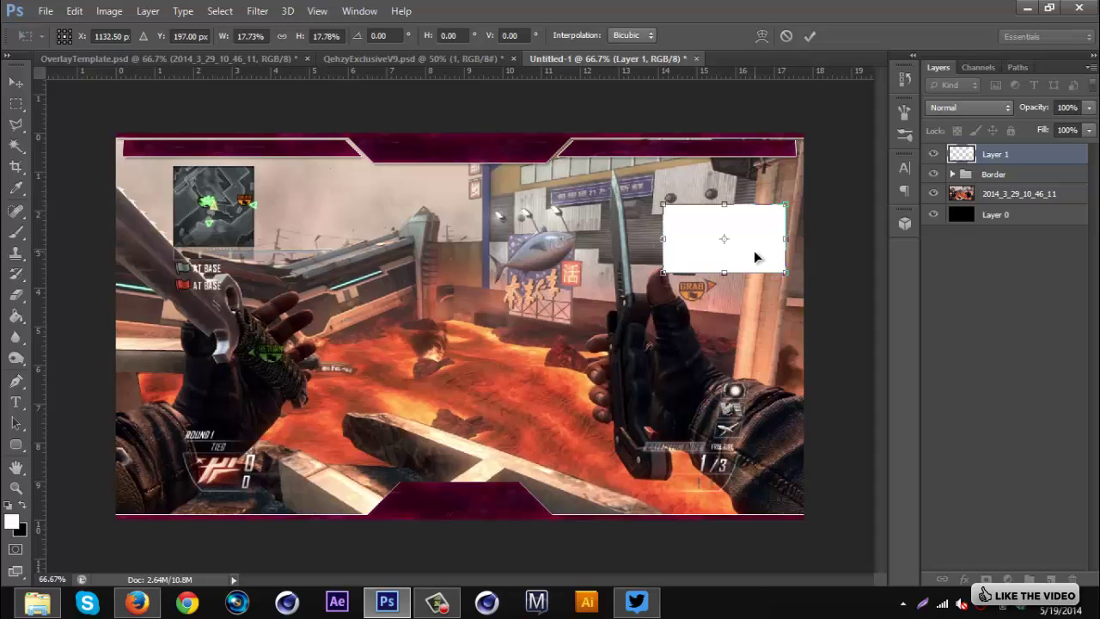
pyautogui.moveTo(663, 273); pyautogui.dragTo(618, 289)
pyautogui.moveTo(740, 287); pyautogui.dragTo(750, 256)
pyautogui.press('Return')
# Duplicate the white box, darken the copy to grey and shrink it slightly inside.
pyautogui.press('g')
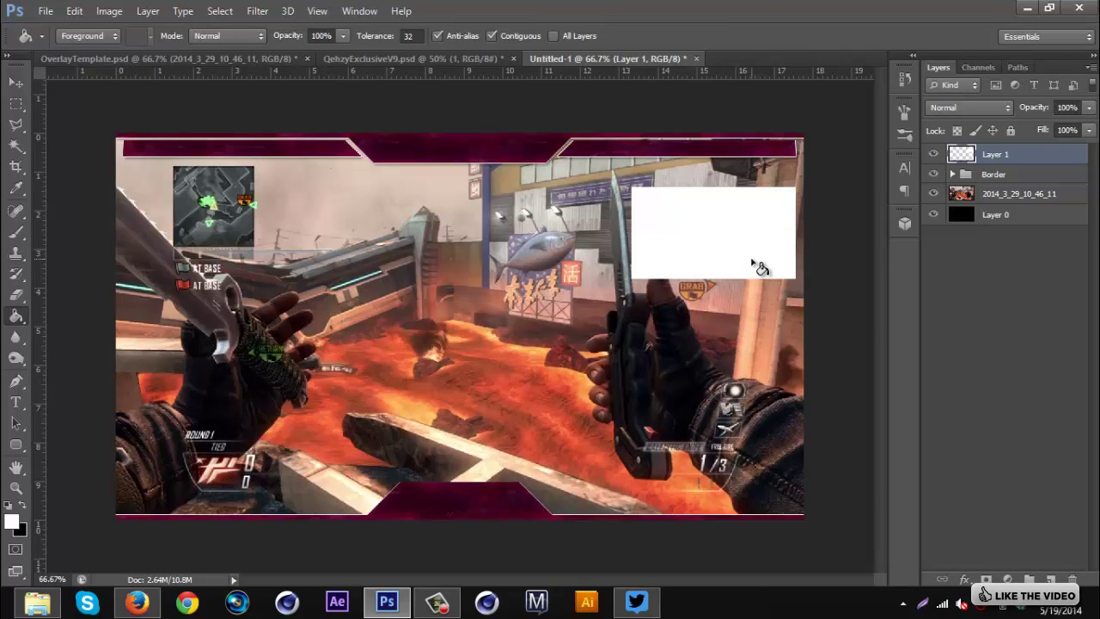
pyautogui.hotkey('ctrl', 'j')
pyautogui.press('i')
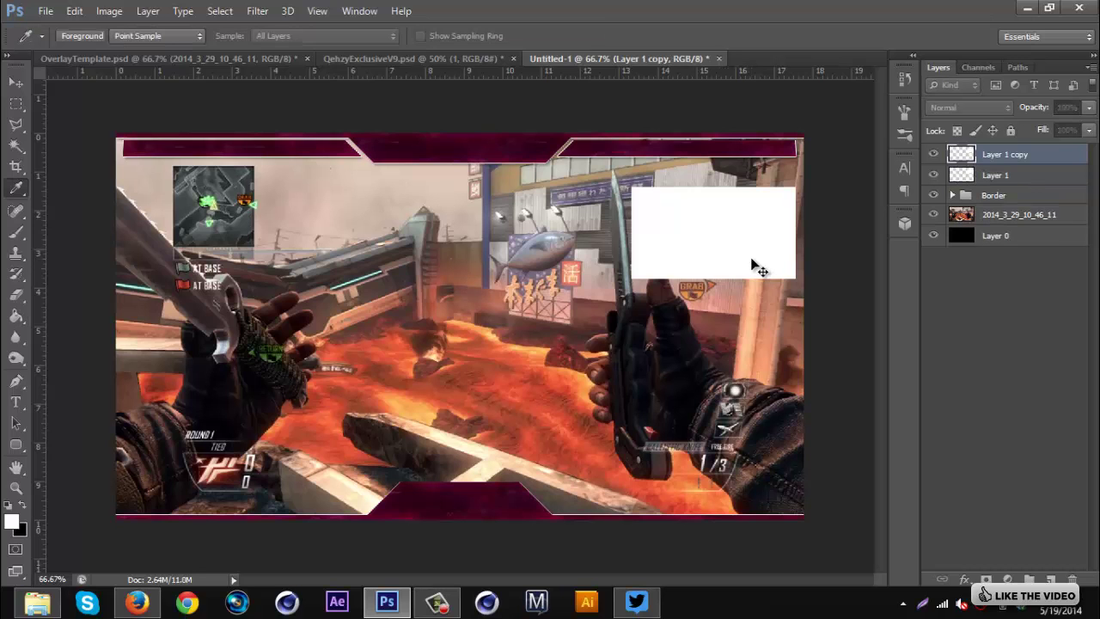
pyautogui.hotkey('ctrl', 'u')
pyautogui.moveTo(413, 399); pyautogui.dragTo(386, 401)
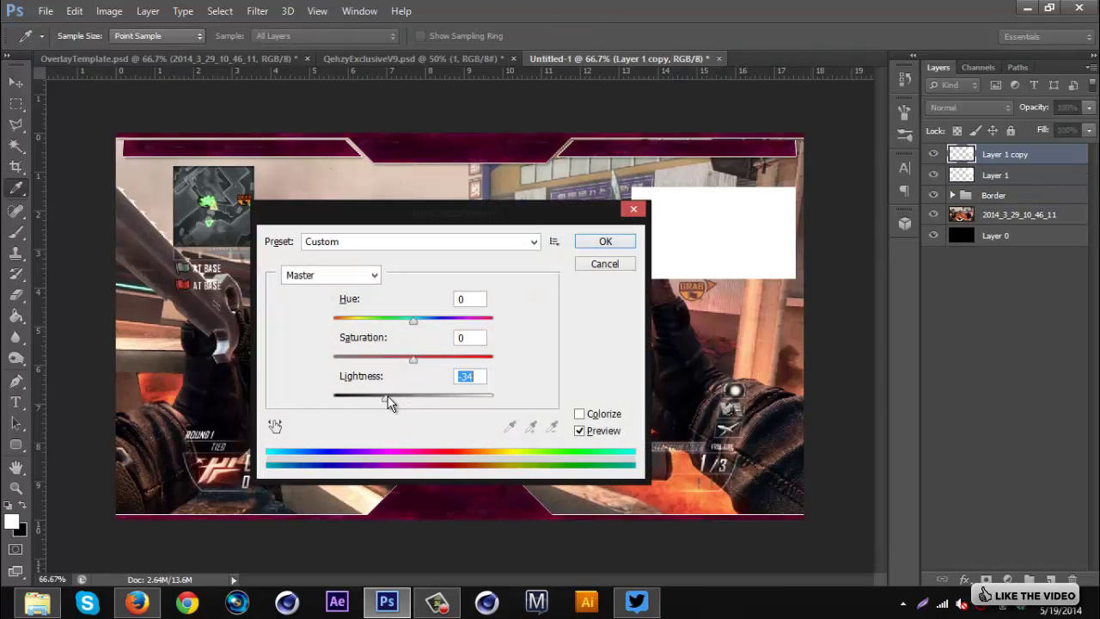
pyautogui.click(605, 241)
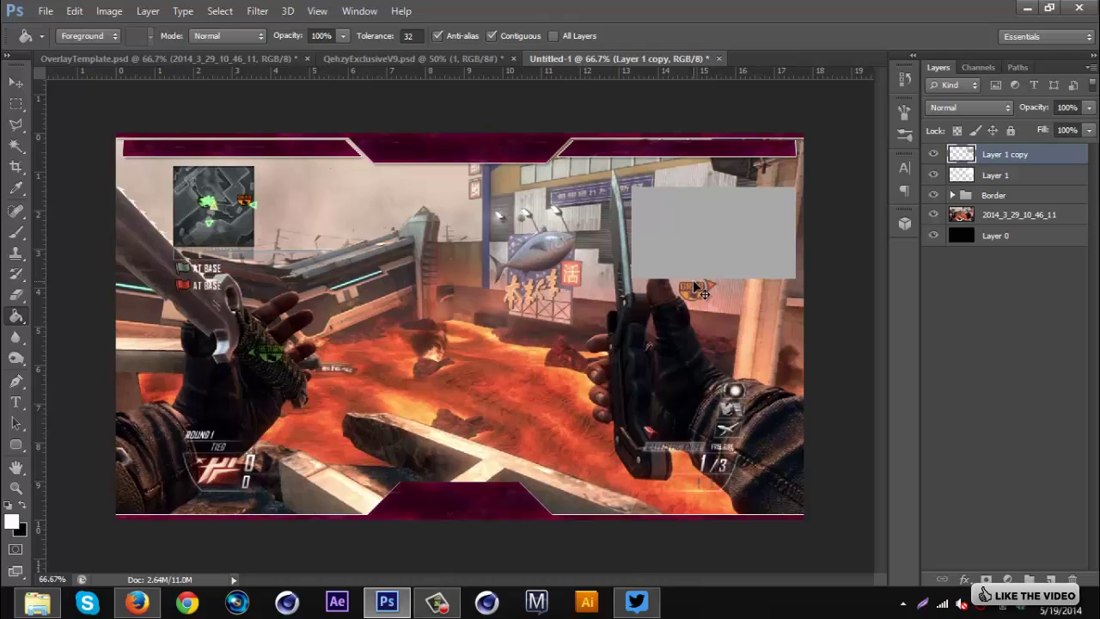
pyautogui.hotkey('ctrl', 't')
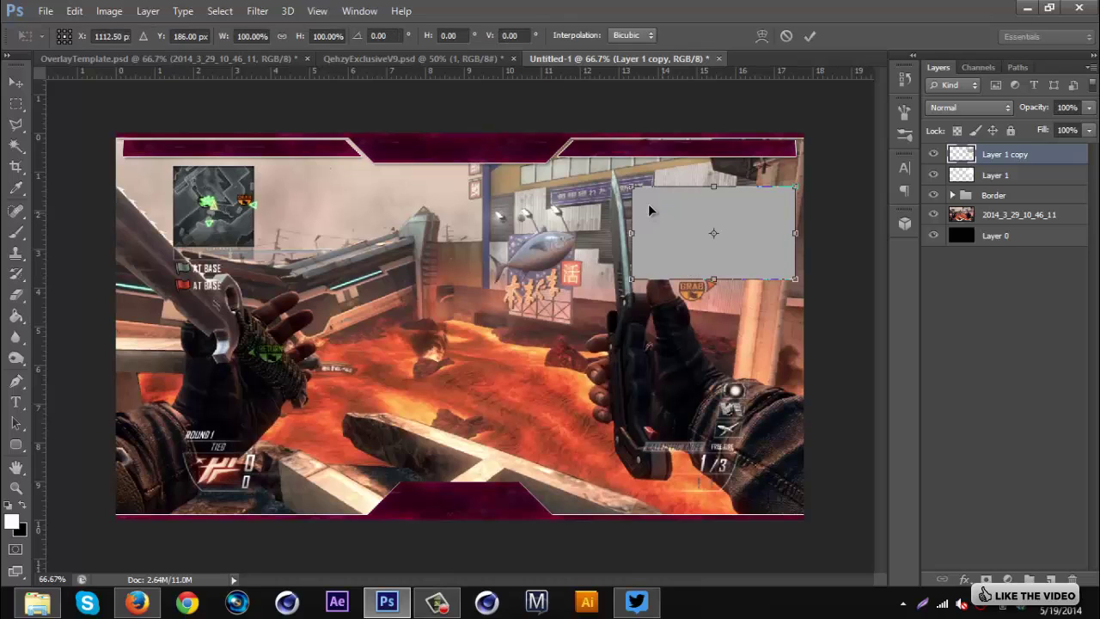
pyautogui.moveTo(629, 183); pyautogui.dragTo(637, 189)
pyautogui.moveTo(791, 277); pyautogui.dragTo(785, 273)
pyautogui.press('Return')
# Load the grey box's outline as a selection, deselect, and delete the grey box layer.
pyautogui.press('g')
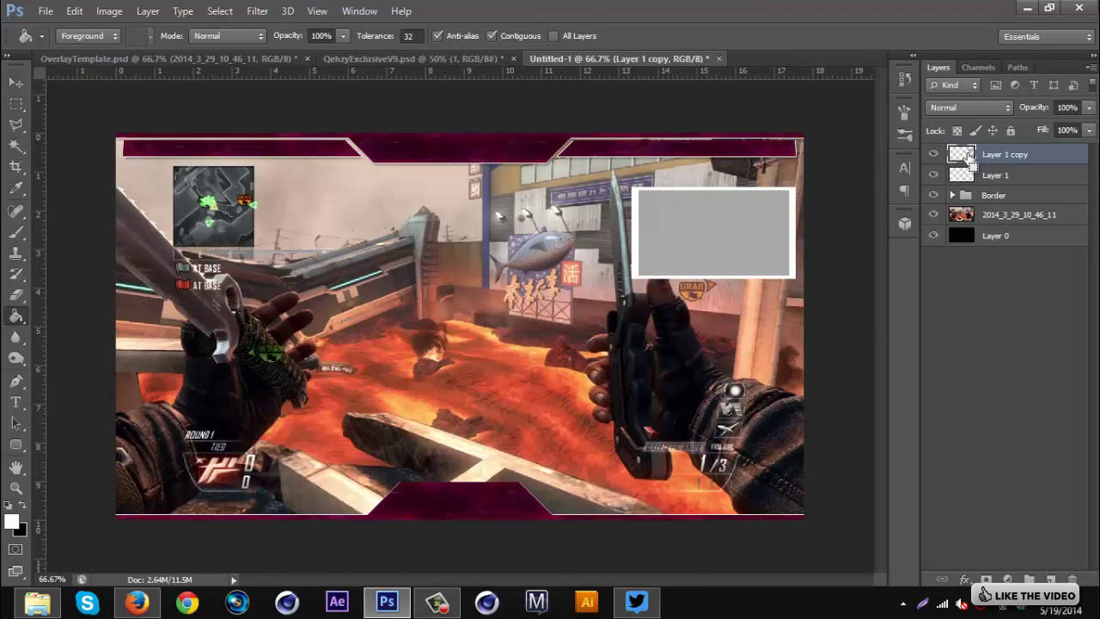
pyautogui.keyDown('ctrl'); pyautogui.click(963, 158); pyautogui.keyUp('ctrl')
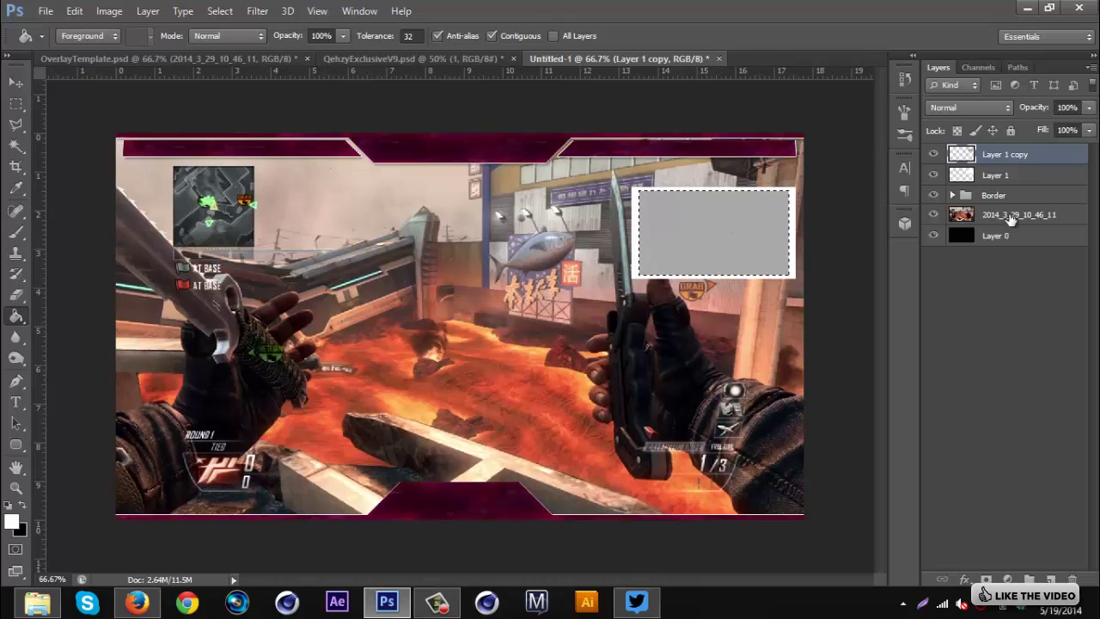
pyautogui.click(1036, 175)
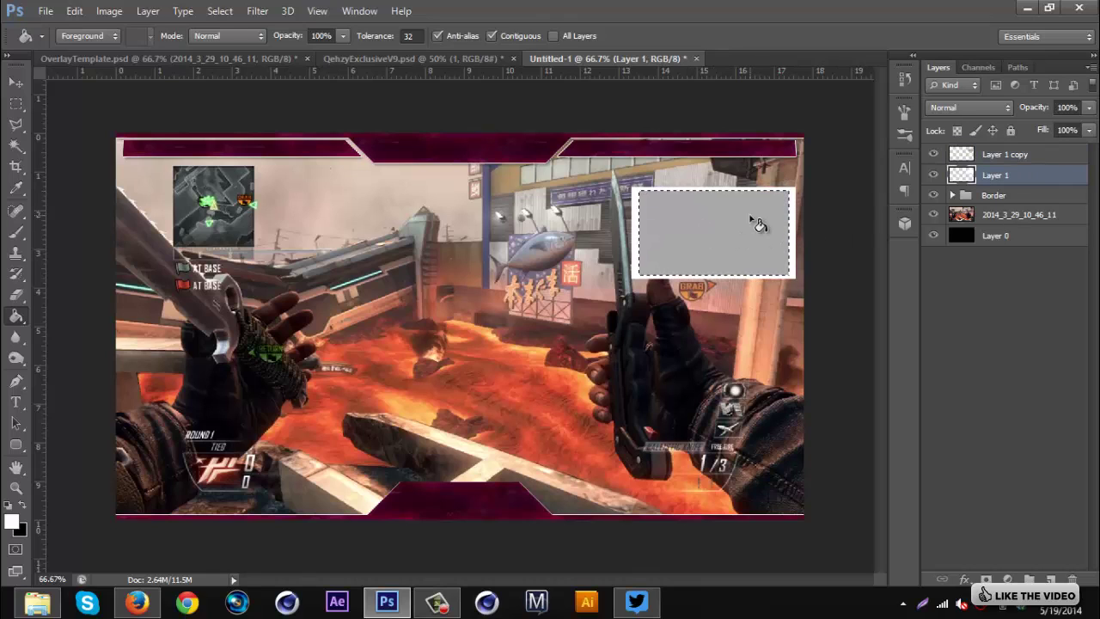
pyautogui.hotkey('ctrl', 'd')
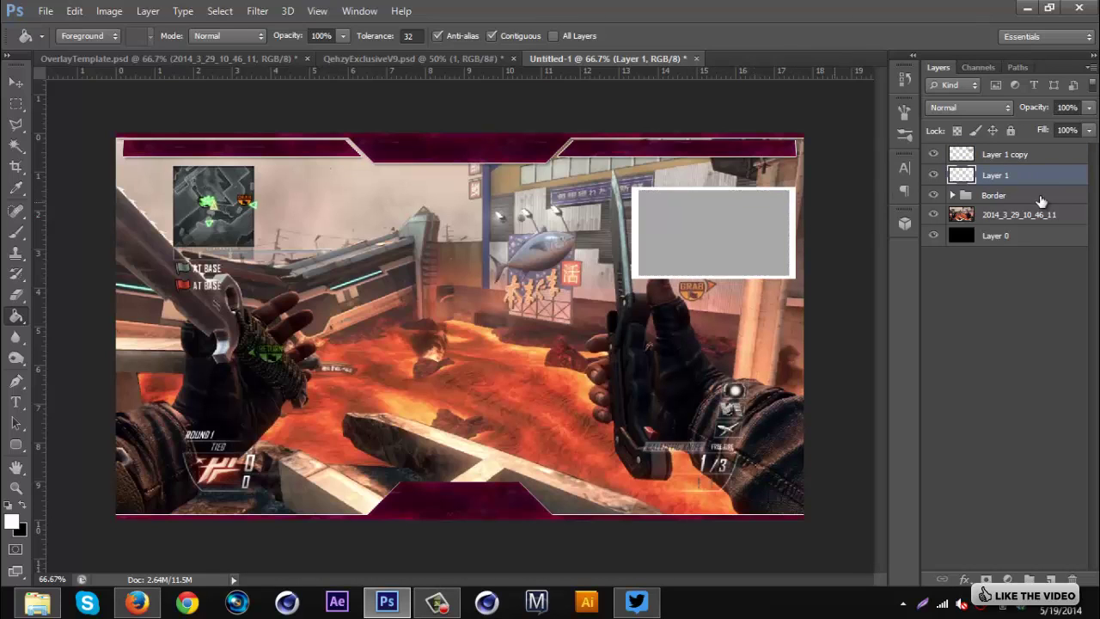
pyautogui.click(1037, 163)
pyautogui.press('Delete')
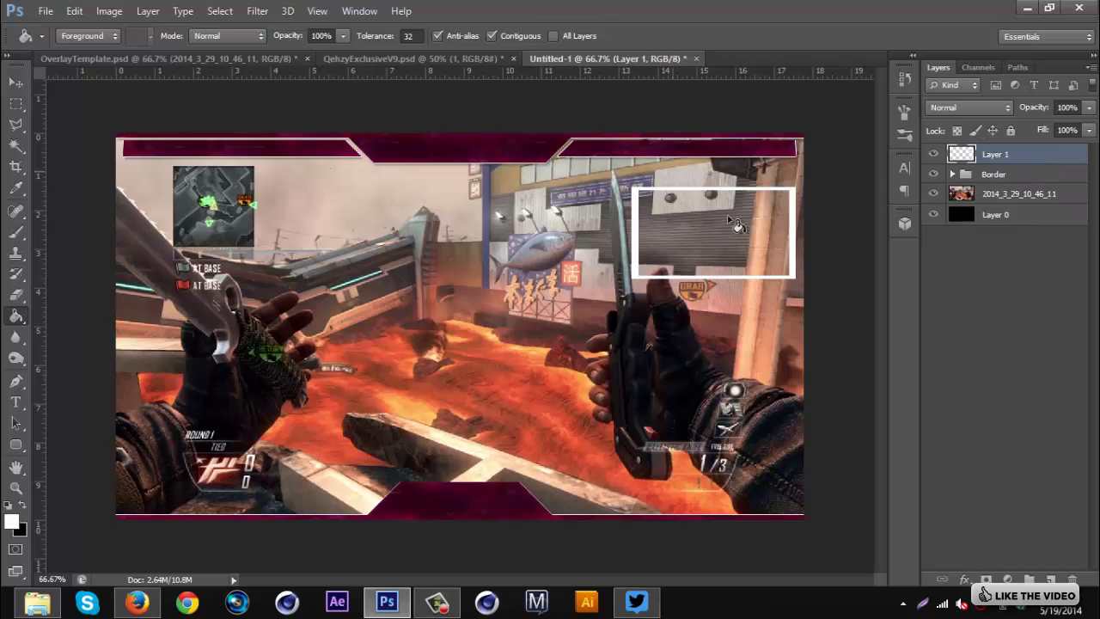
# Duplicate Layer 1 and stretch the copy slightly above and below the original frame.
pyautogui.hotkey('ctrl', '+')
pyautogui.hotkey('ctrl', '+')
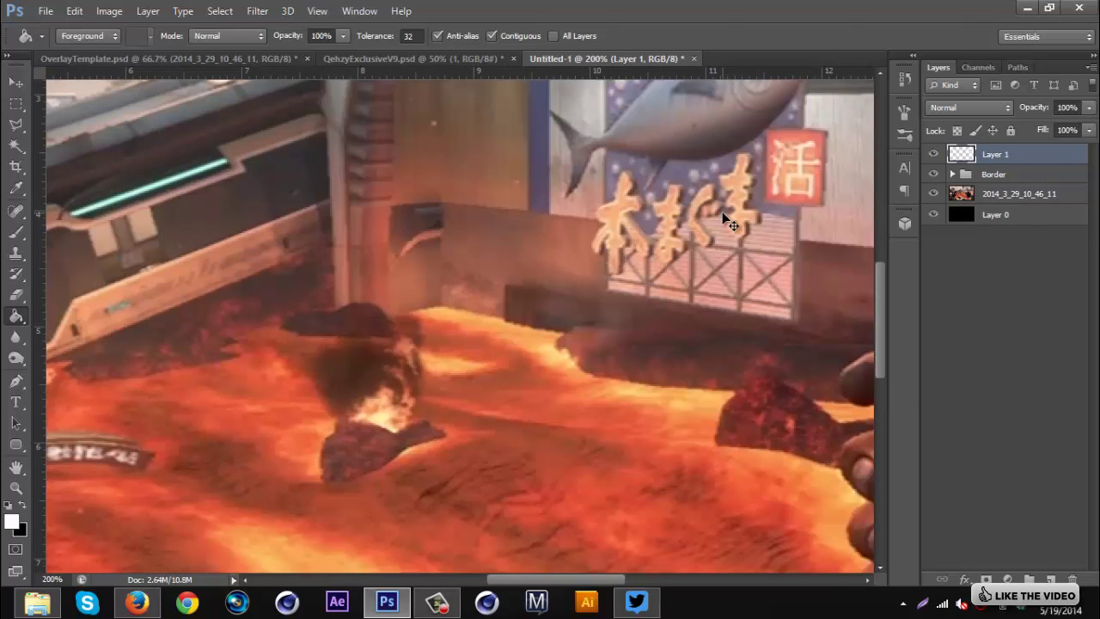
pyautogui.hscroll(10, 529, 307)
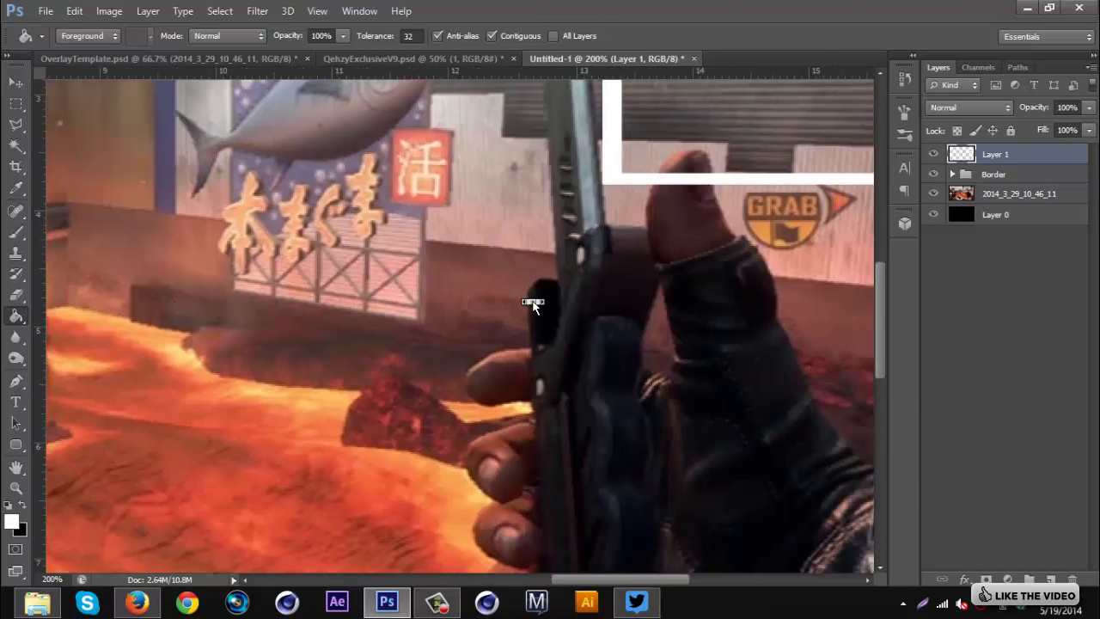
pyautogui.scroll(8, 521, 306)
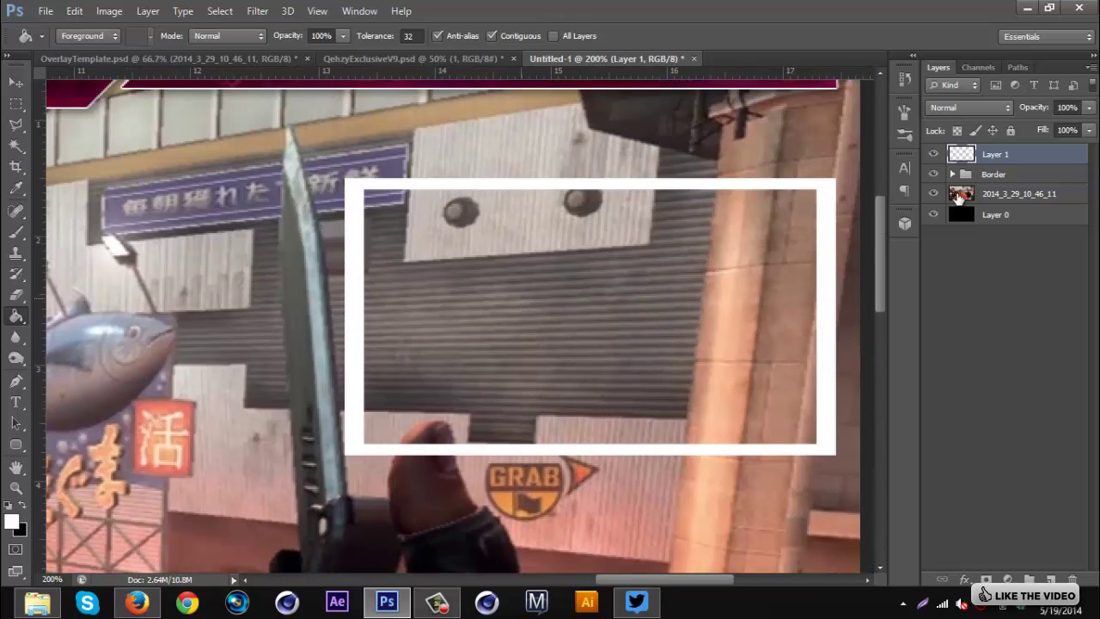
pyautogui.hotkey('ctrl', 'j')
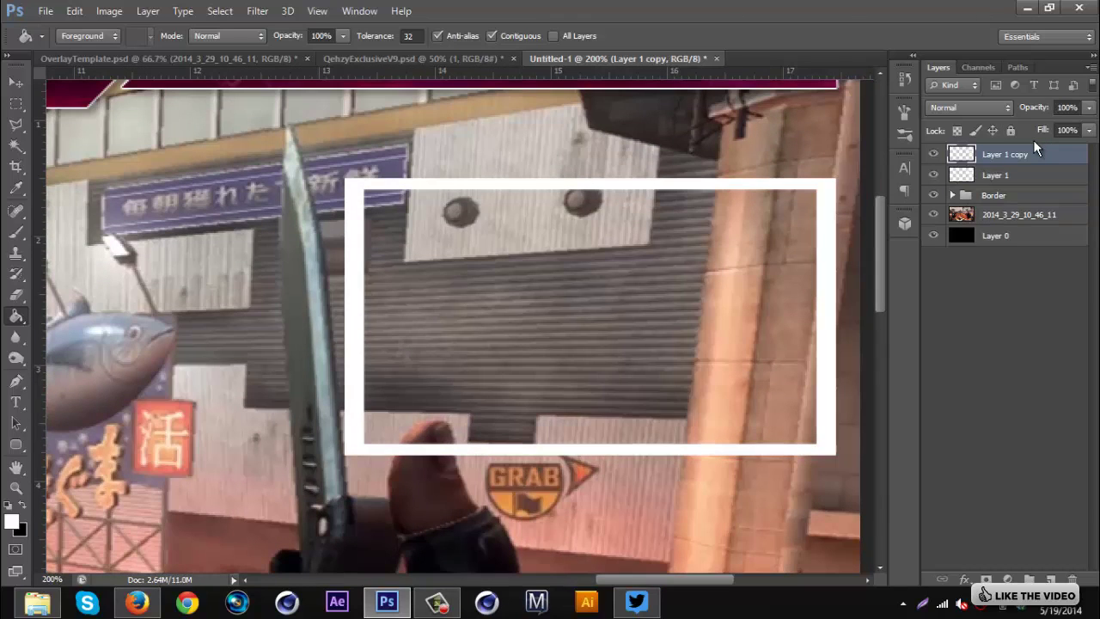
pyautogui.hotkey('ctrl', 't')
pyautogui.moveTo(590, 454); pyautogui.dragTo(589, 470)
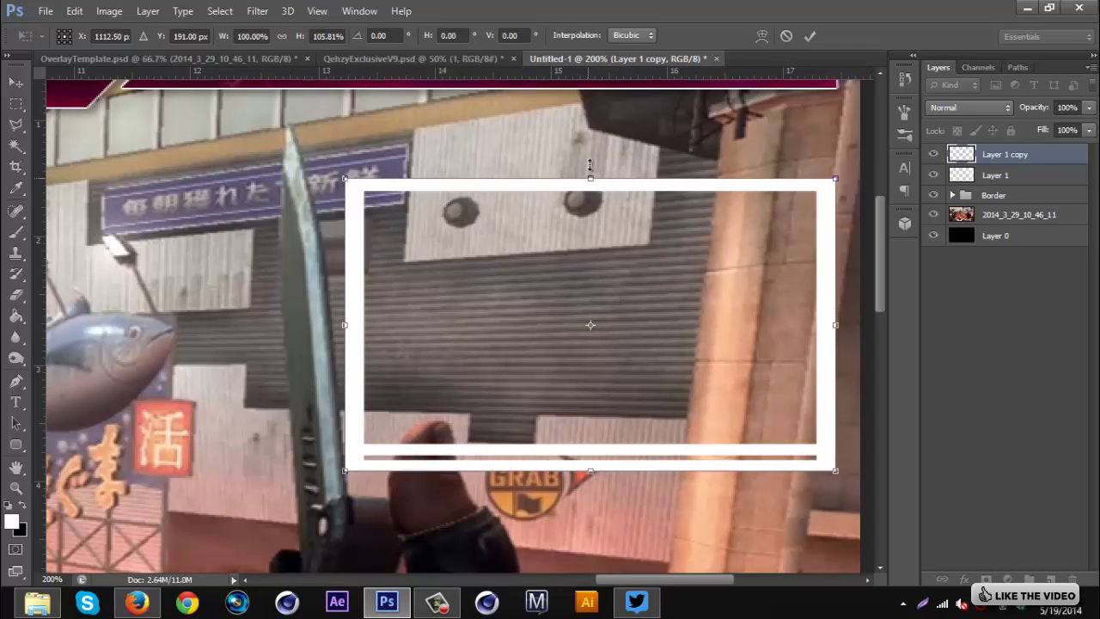
pyautogui.moveTo(590, 164); pyautogui.dragTo(589, 159)
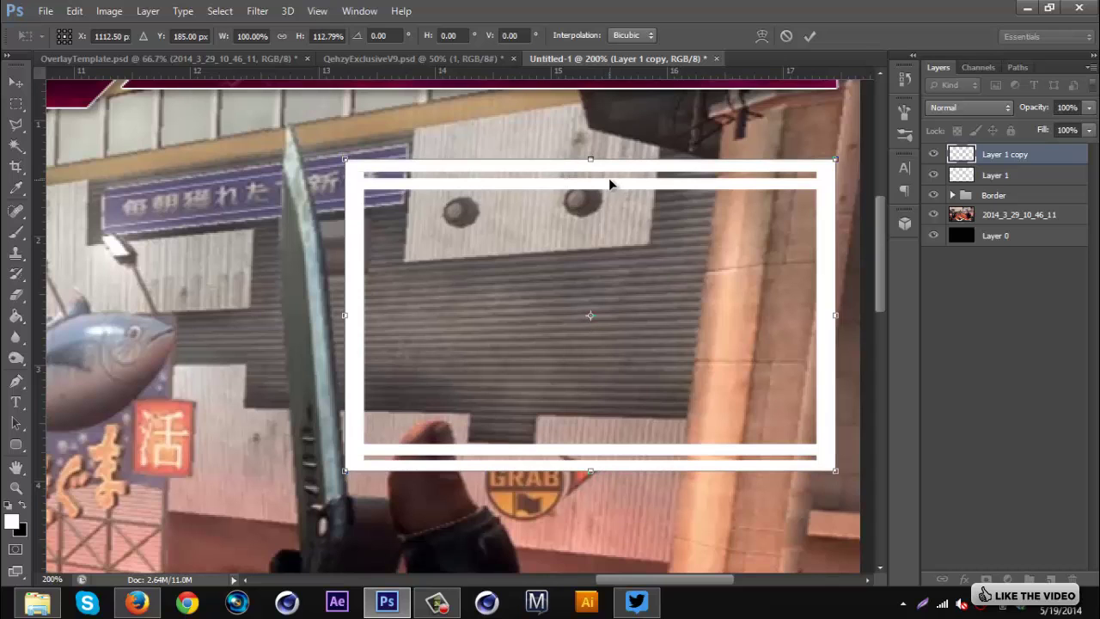
pyautogui.press('Down')
pyautogui.press('Return')
pyautogui.press('g')
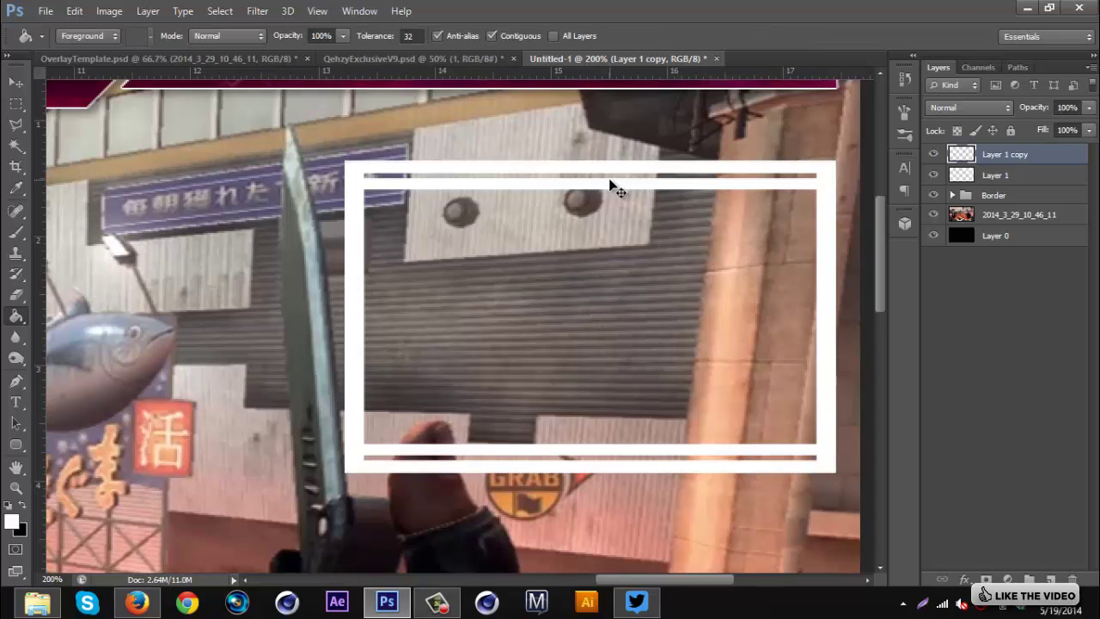
pyautogui.hotkey('ctrl', '-')
pyautogui.hotkey('ctrl', '-')
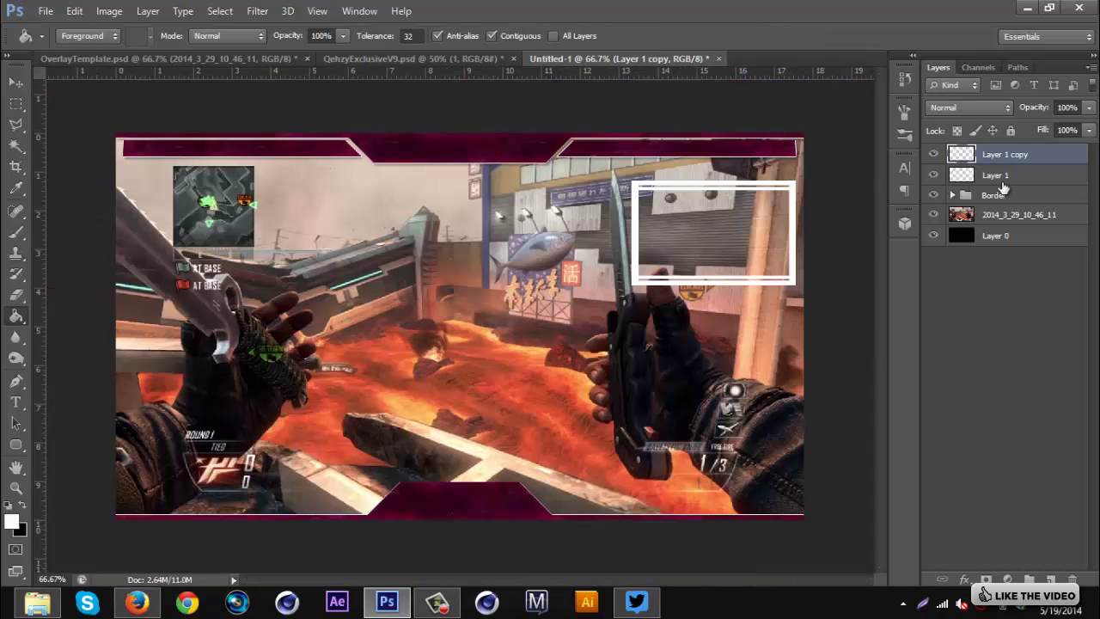
# Merge the two frame layers into one and invert the double-line frame to black.
pyautogui.keyDown('ctrl'); pyautogui.click(1041, 174); pyautogui.keyUp('ctrl')
pyautogui.rightClick(1041, 174)
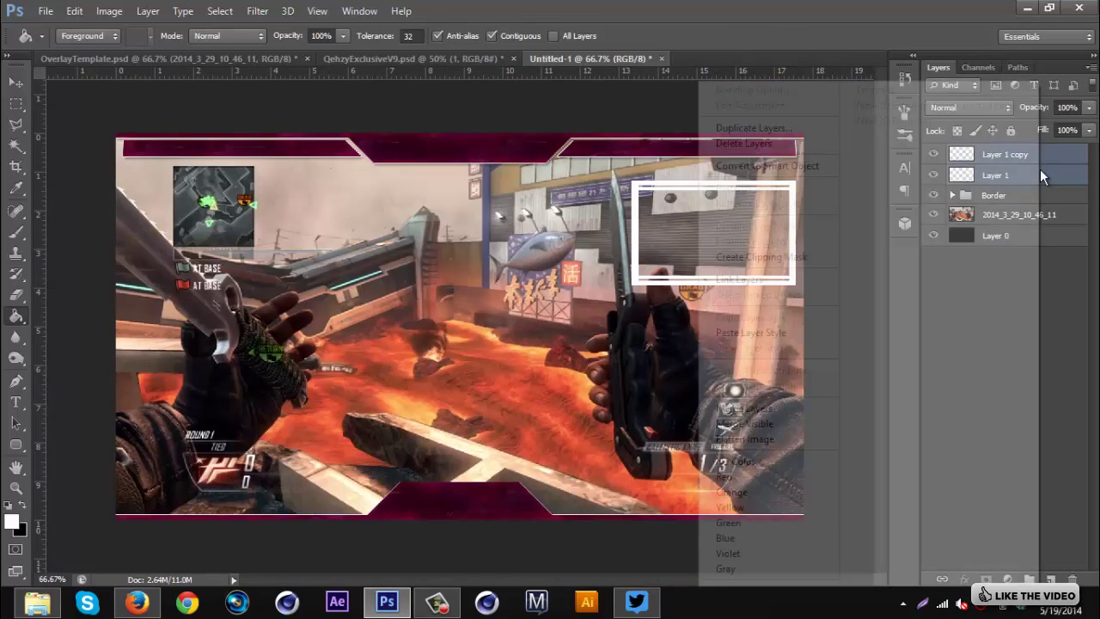
pyautogui.click(755, 409)
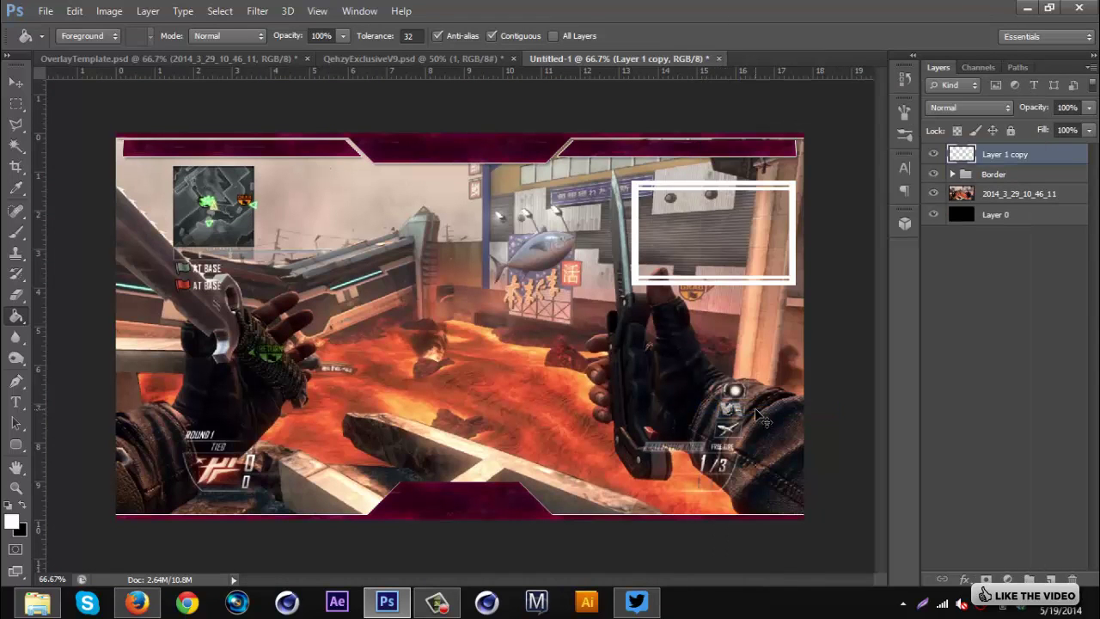
pyautogui.hotkey('ctrl', 'i')
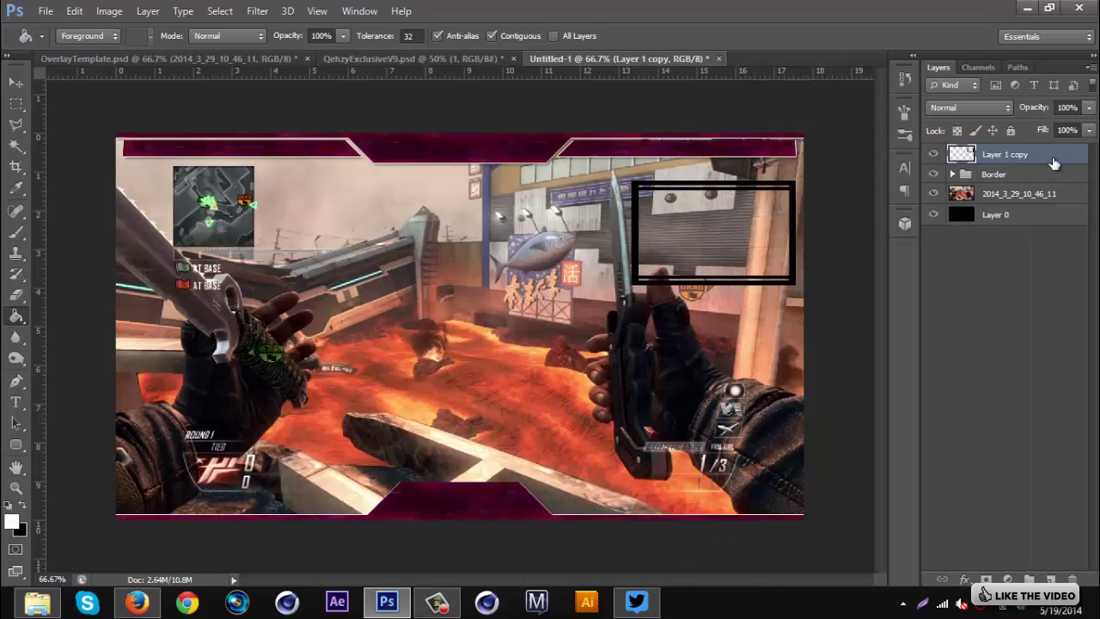
# Duplicate the 1 copy 9 texture twice and position the copies over the face cam frame.
pyautogui.click(952, 174)
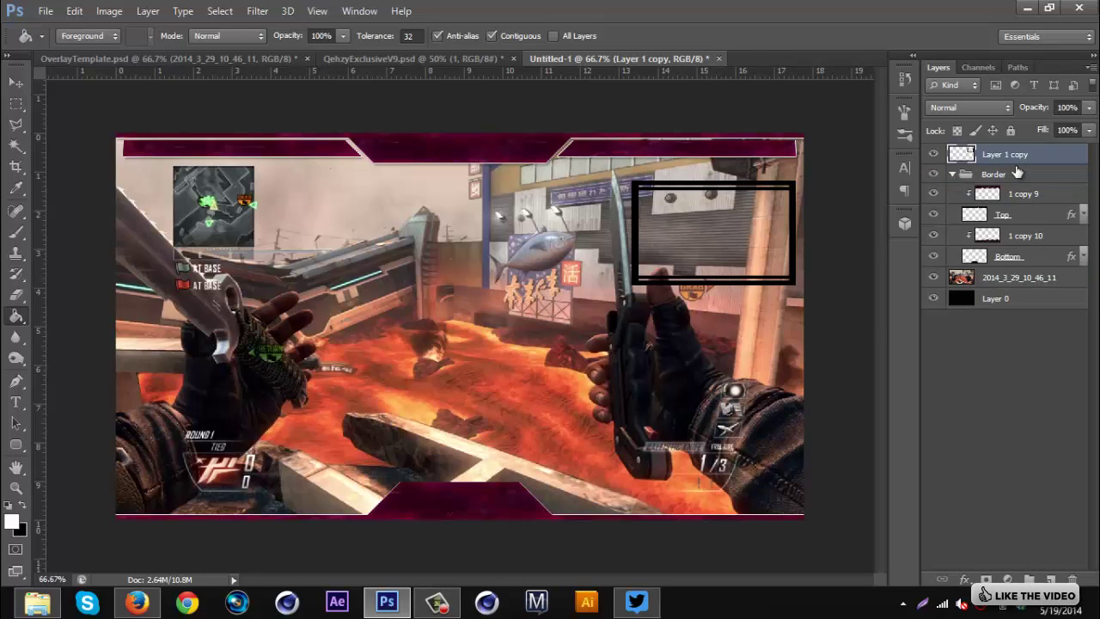
pyautogui.click(1031, 196)
pyautogui.hotkey('ctrl', 'j')
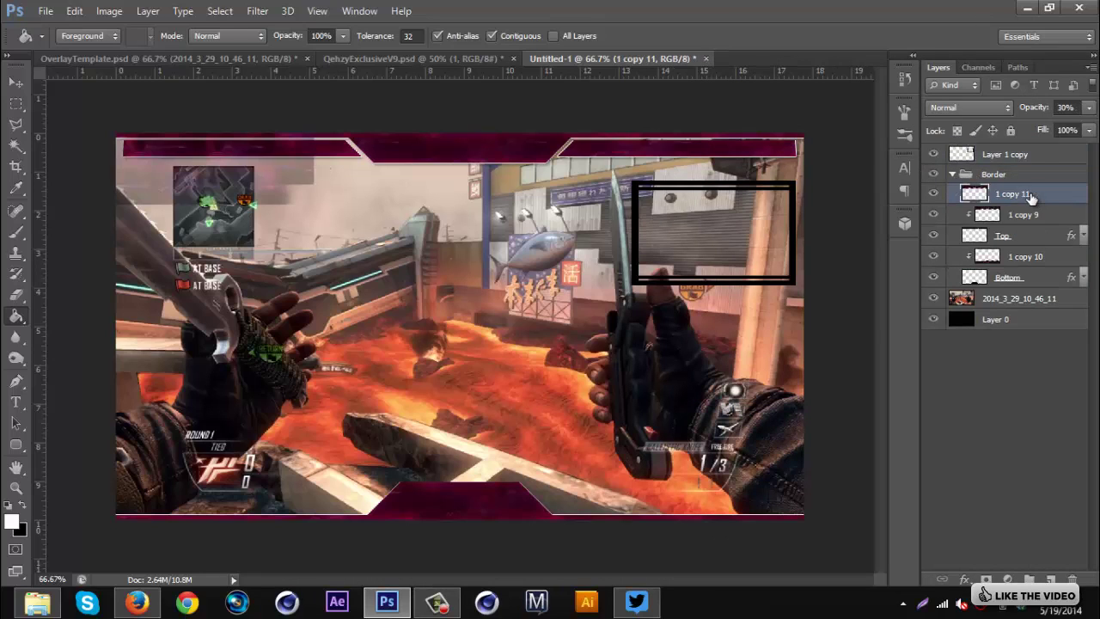
pyautogui.moveTo(1030, 178); pyautogui.dragTo(1029, 151)
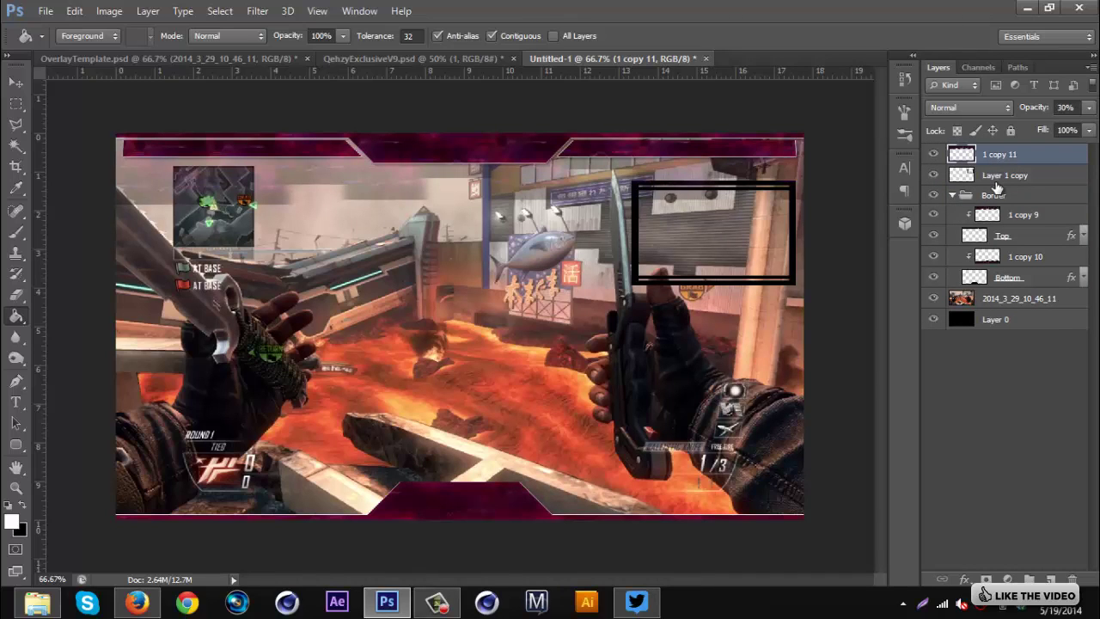
pyautogui.hotkey('ctrl', 'j')
pyautogui.press('v')
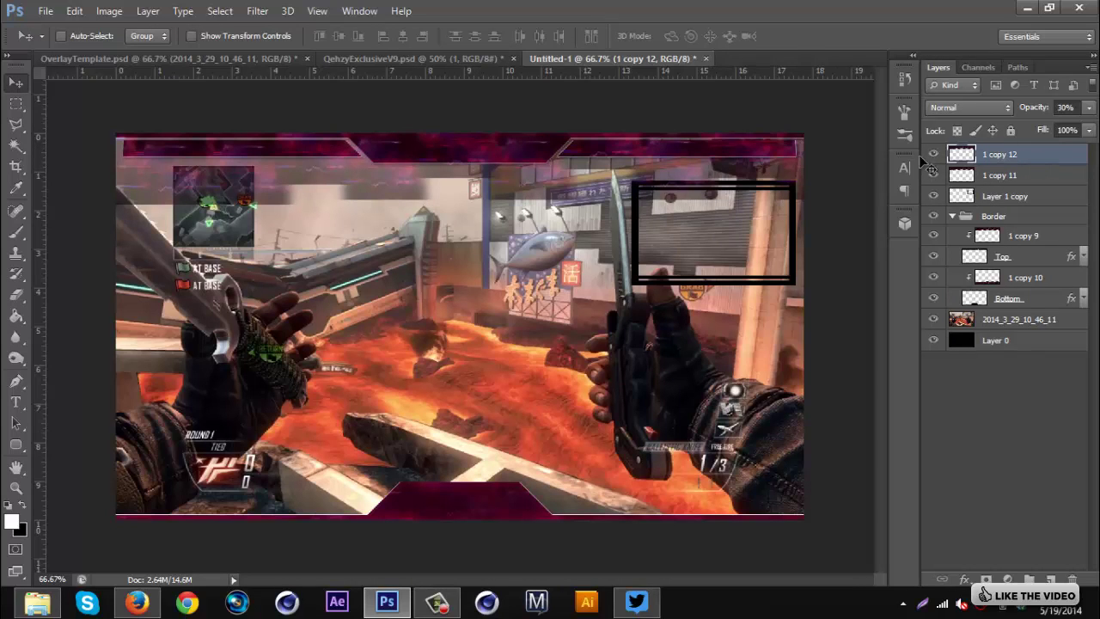
pyautogui.moveTo(486, 206)
pyautogui.mouseDown()
pyautogui.moveTo(486, 247)
pyautogui.moveTo(483, 227)
pyautogui.mouseUp()
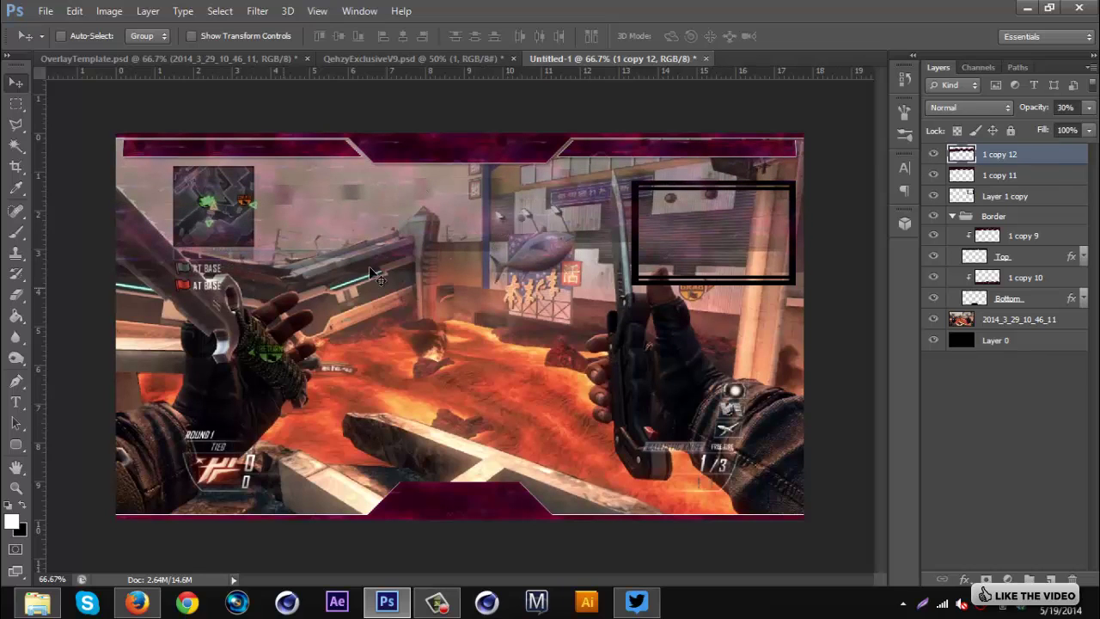
pyautogui.keyDown('ctrl'); pyautogui.click(1027, 177); pyautogui.keyUp('ctrl')
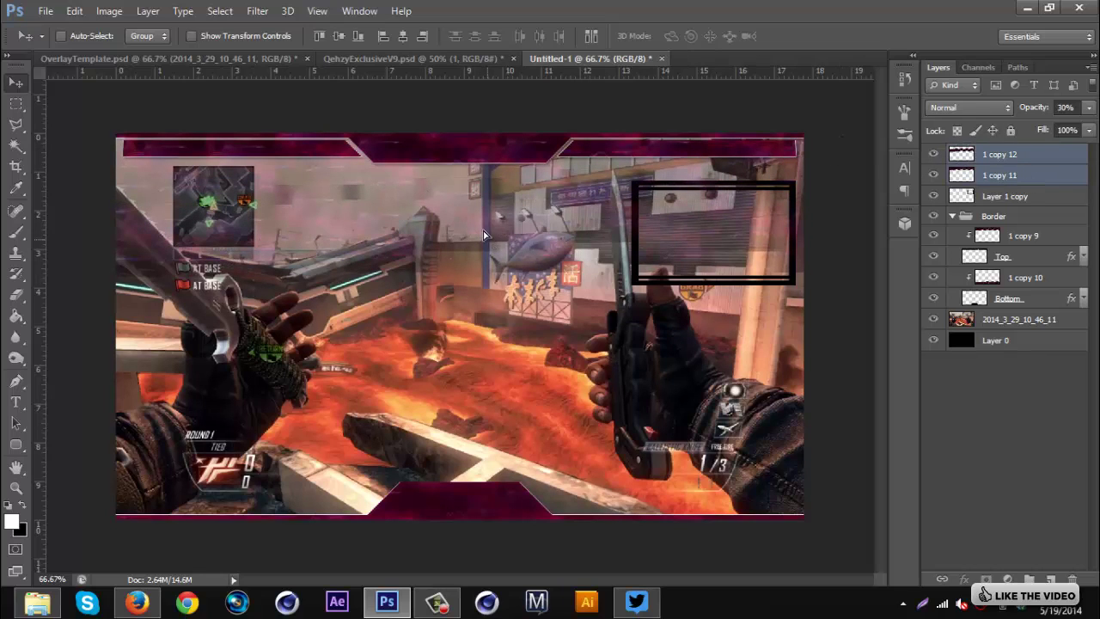
pyautogui.moveTo(483, 234); pyautogui.dragTo(777, 237)
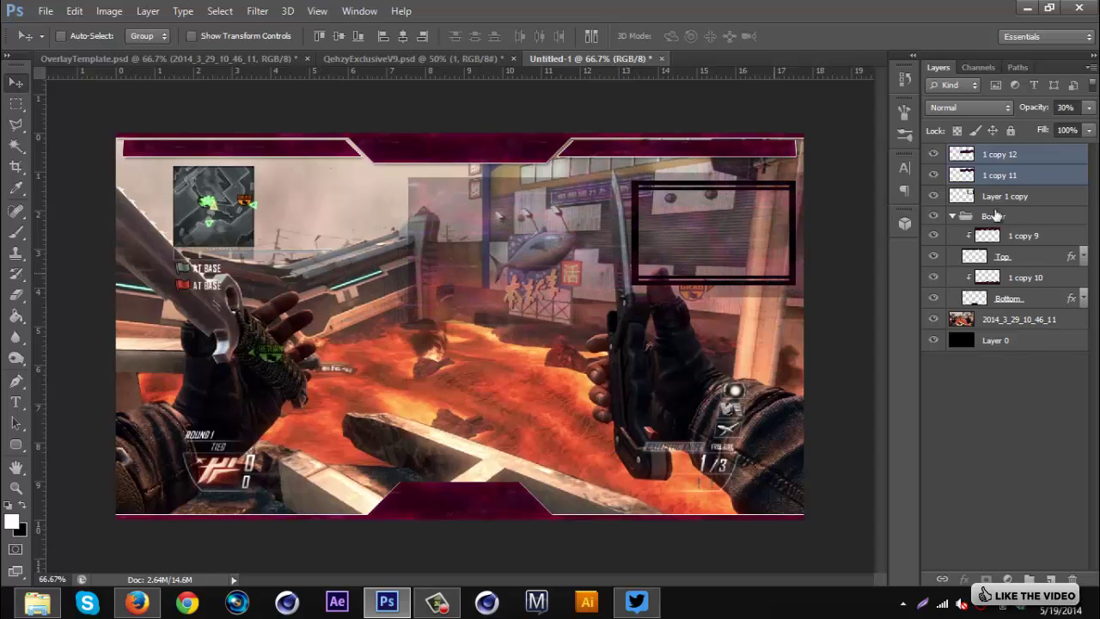
# Clip both textures to the frame and paste the border's layer style onto the frame.
pyautogui.rightClick(1034, 175)
pyautogui.click(758, 254)
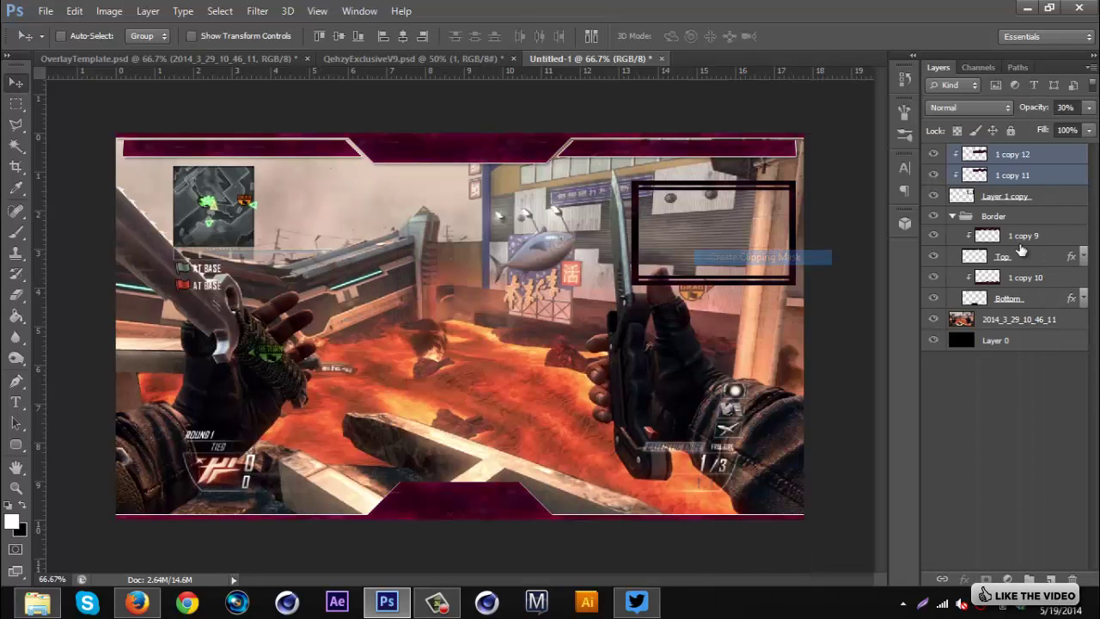
pyautogui.rightClick(1036, 200)
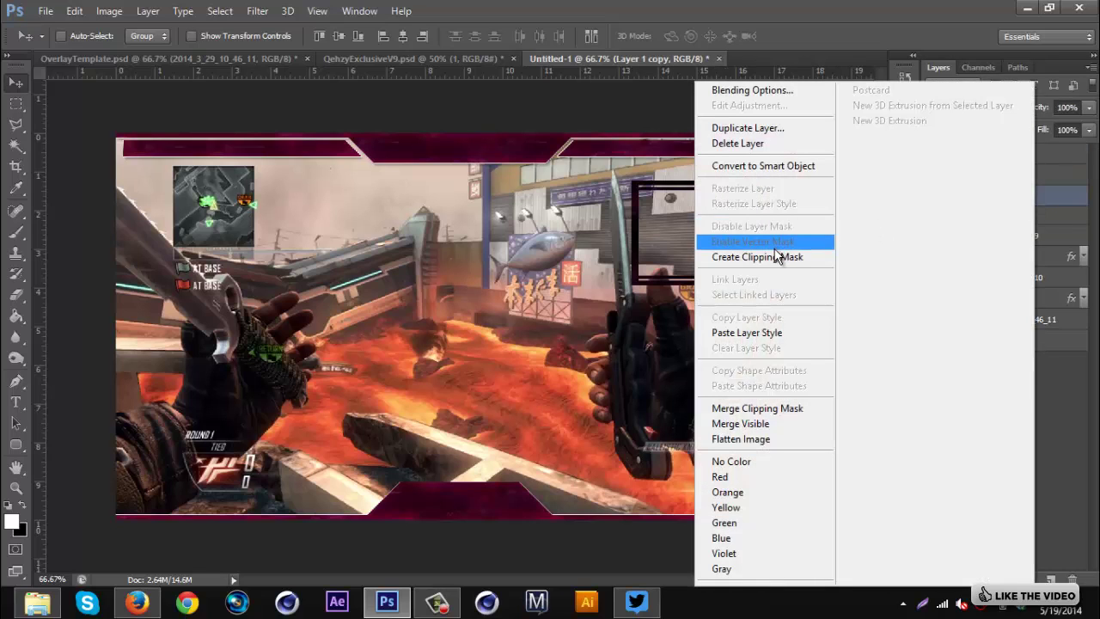
pyautogui.click(759, 333)
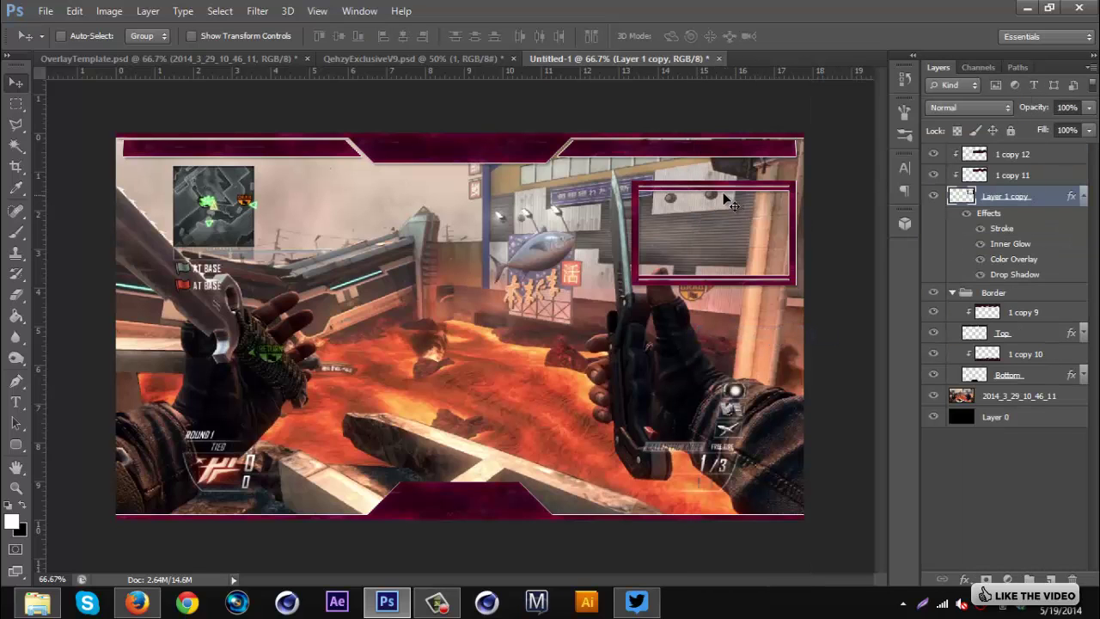
pyautogui.click(1086, 197)
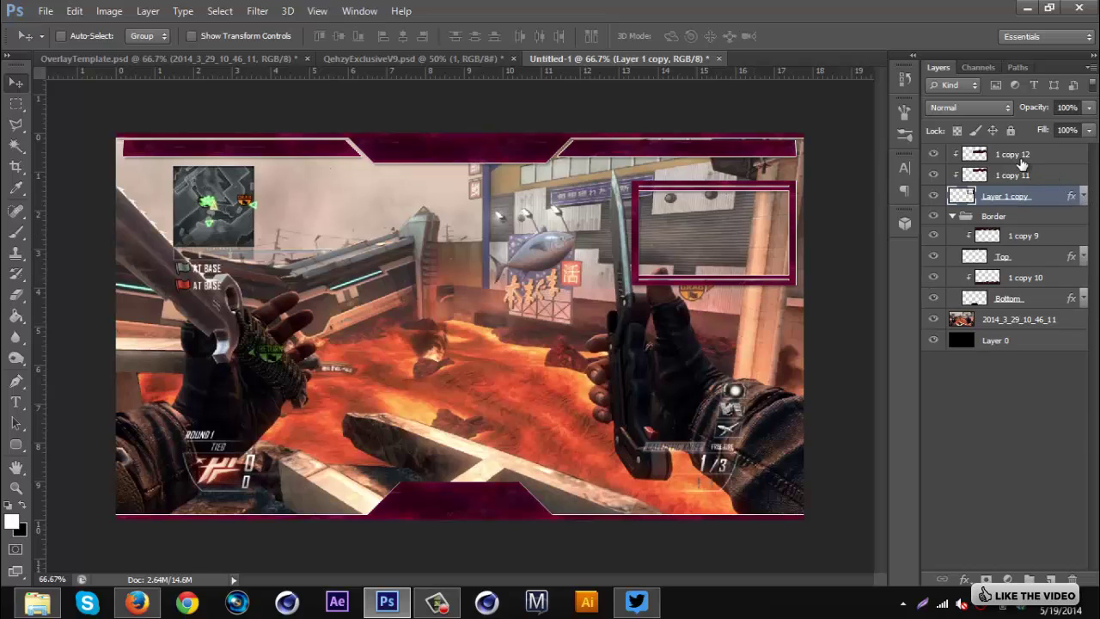
# Group the frame and its textures as Facecam and collapse the Border group.
pyautogui.keyDown('shift'); pyautogui.click(1021, 163); pyautogui.keyUp('shift')
pyautogui.hotkey('ctrl', 'g')
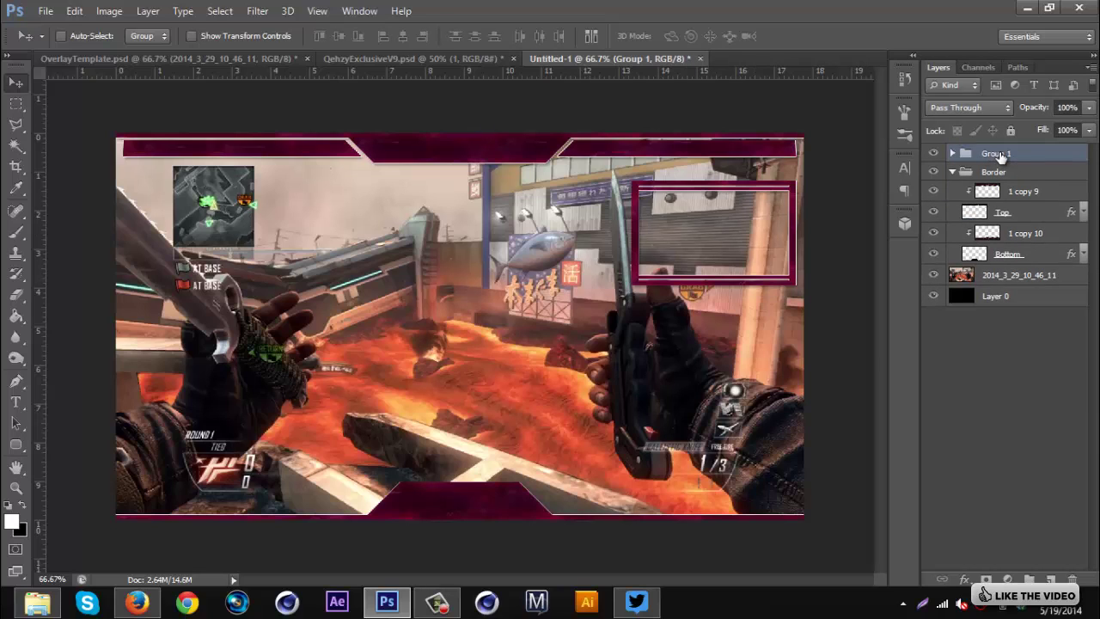
pyautogui.doubleClick(997, 154)
pyautogui.write('Facecam')
pyautogui.press('Return')
pyautogui.click(956, 173)
pyautogui.click(951, 172)
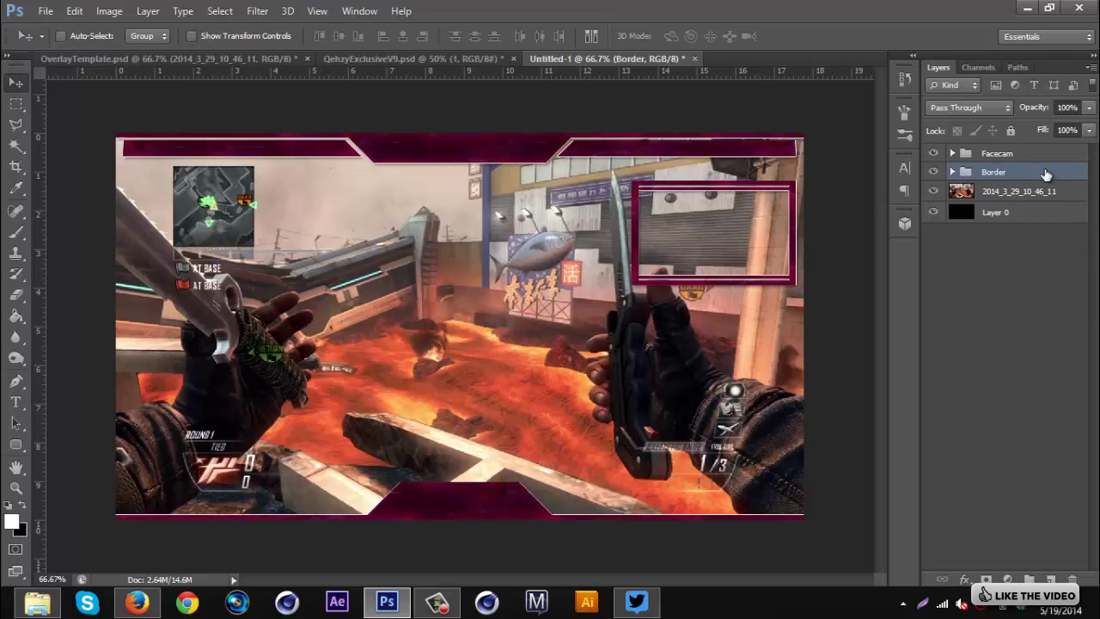
pyautogui.click(1018, 155)
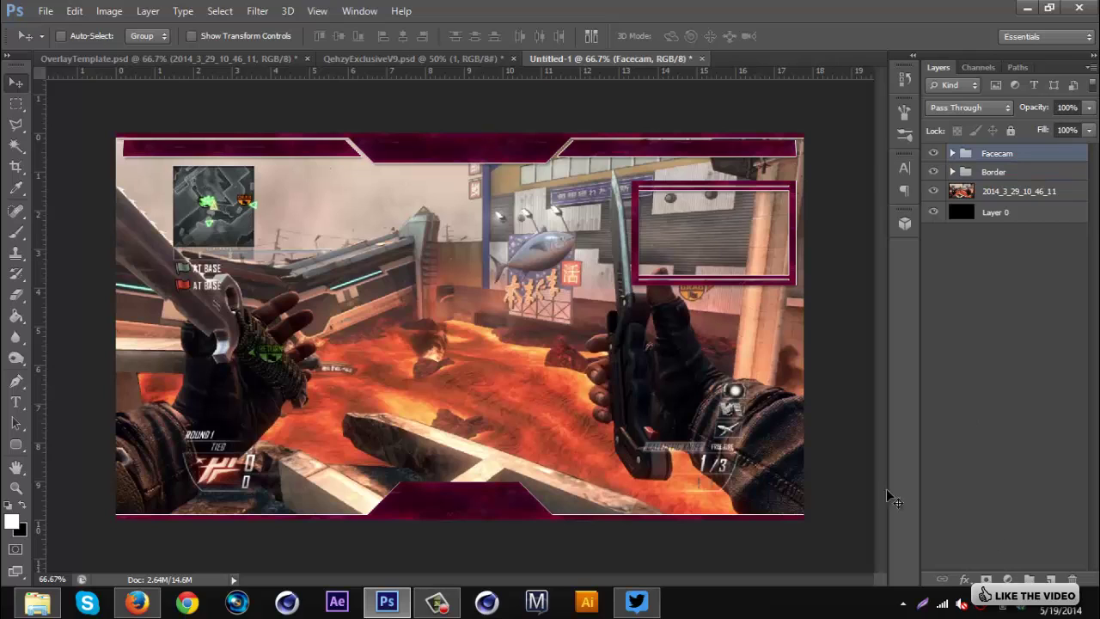
# Type FAZE TEST at the top banner's centre guide and set it to 40 pt.
pyautogui.click(15, 402)
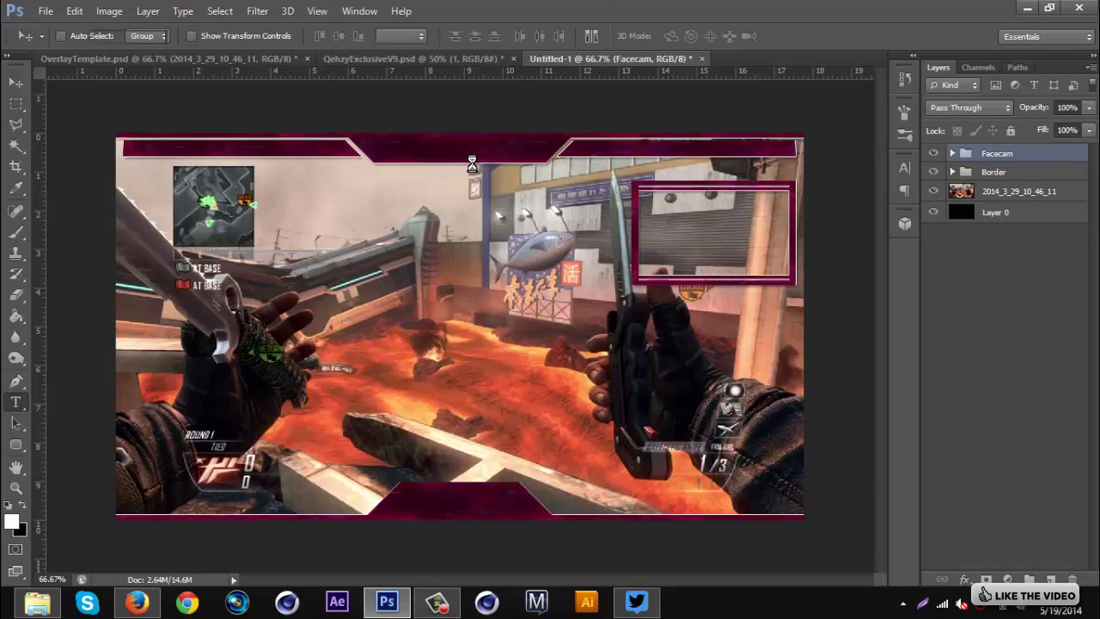
pyautogui.hotkey('ctrl', ';')
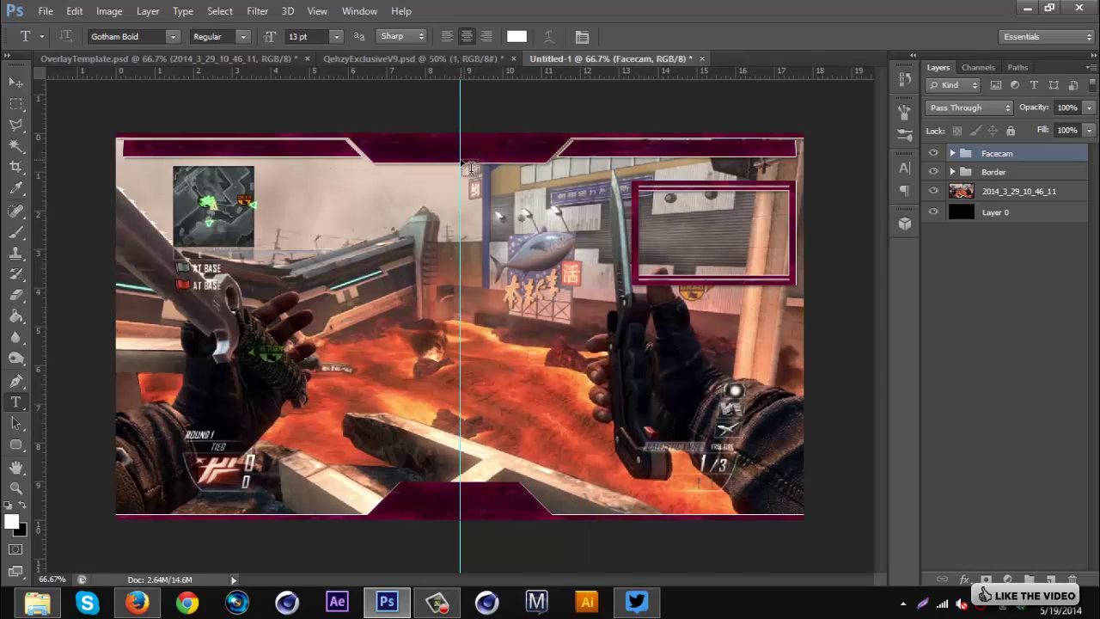
pyautogui.click(469, 165)
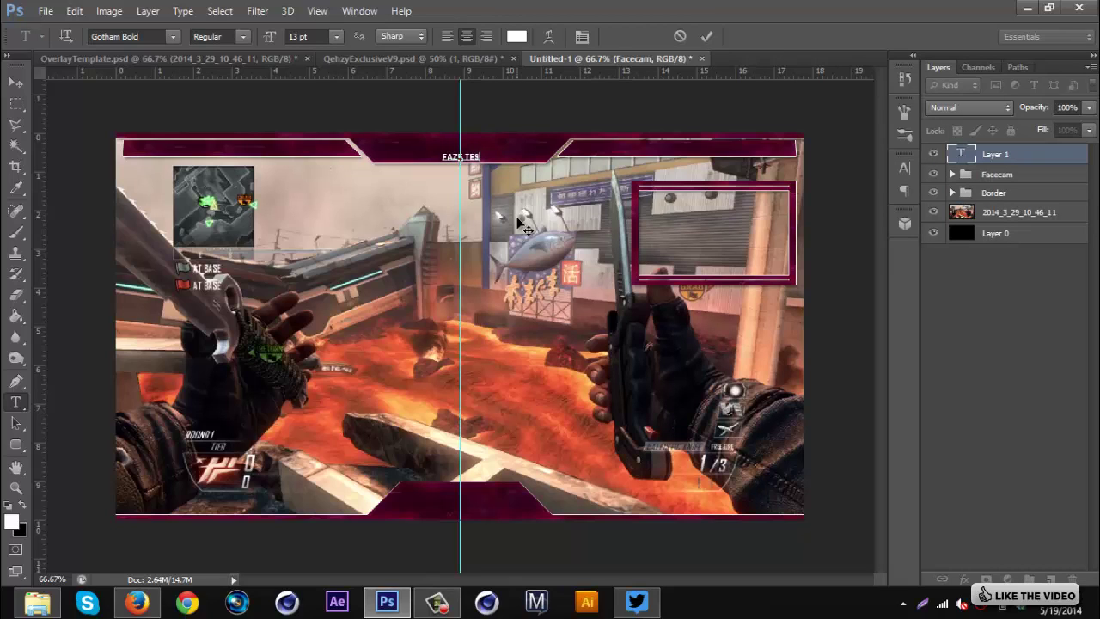
pyautogui.write('T')
pyautogui.moveTo(483, 157); pyautogui.dragTo(377, 151)
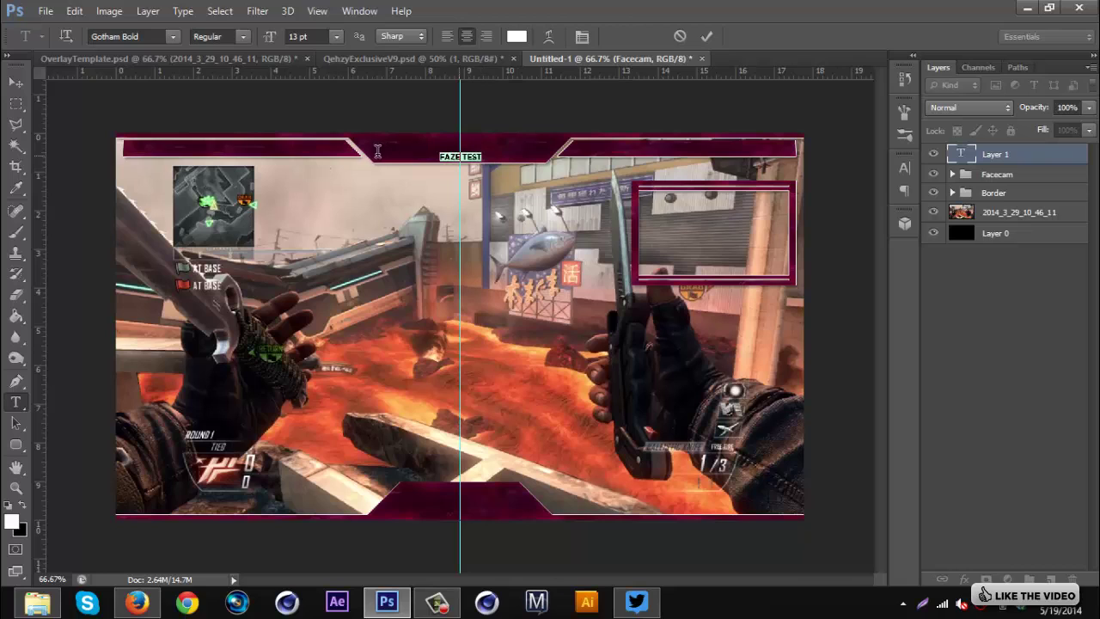
pyautogui.click(308, 37)
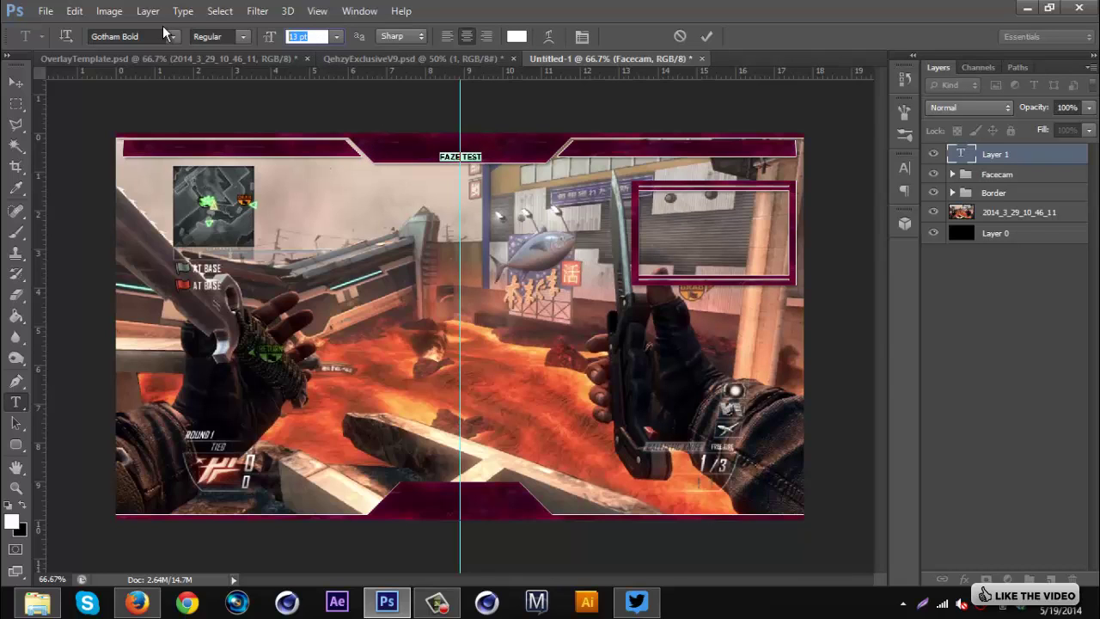
pyautogui.write('40')
pyautogui.press('Return')
pyautogui.click(17, 83)
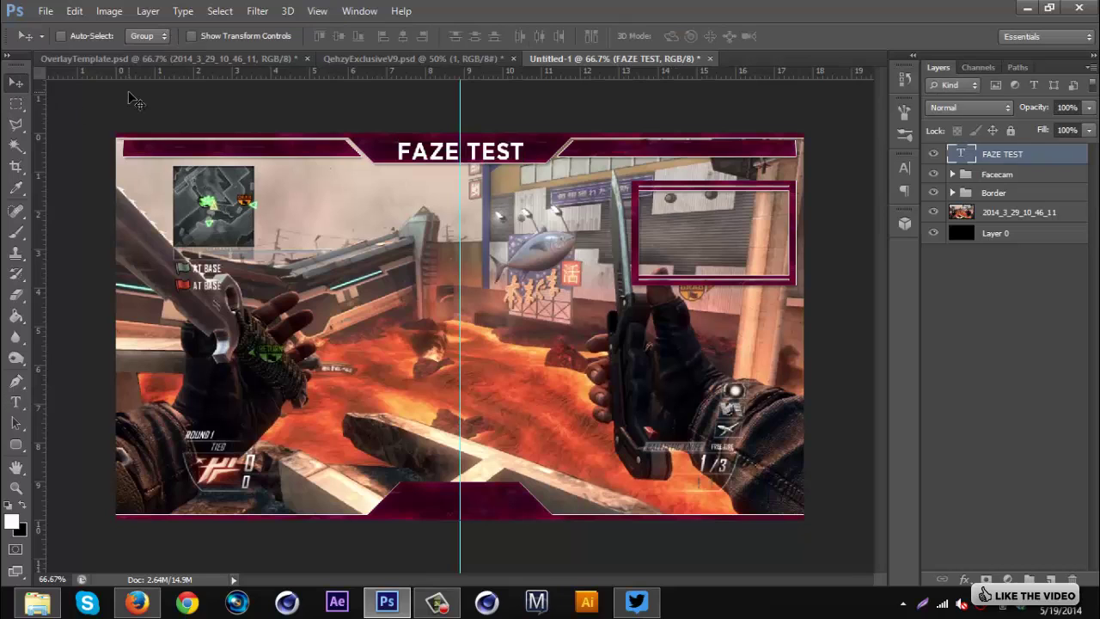
# Scale the FAZE TEST title up to fill the banner.
pyautogui.hotkey('ctrl', 't')
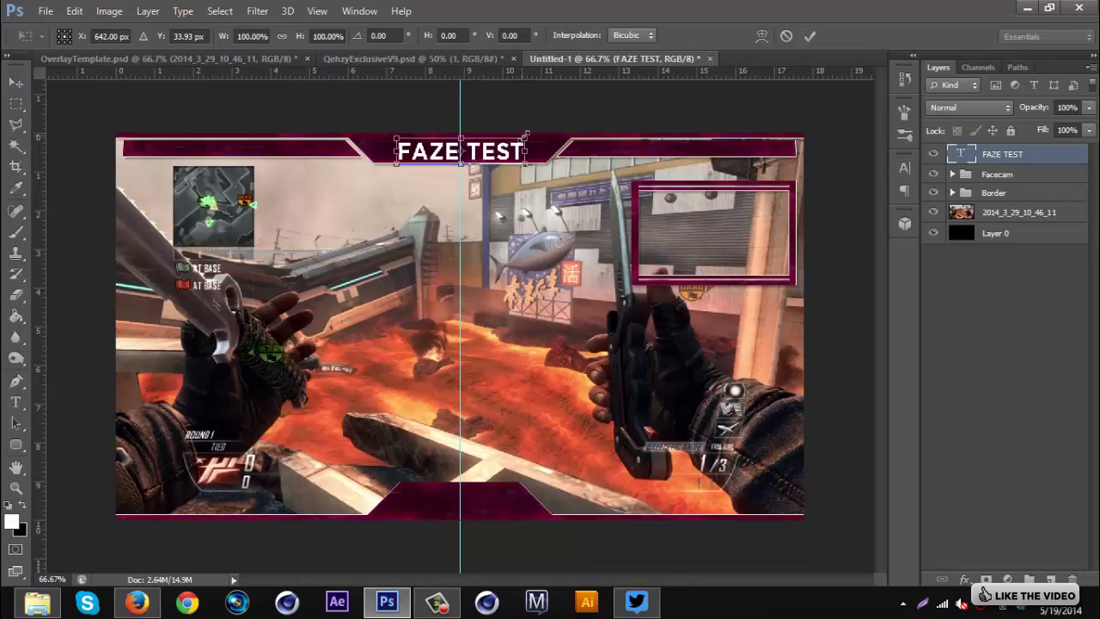
pyautogui.moveTo(525, 135); pyautogui.dragTo(542, 135)
pyautogui.moveTo(398, 135); pyautogui.dragTo(378, 133)
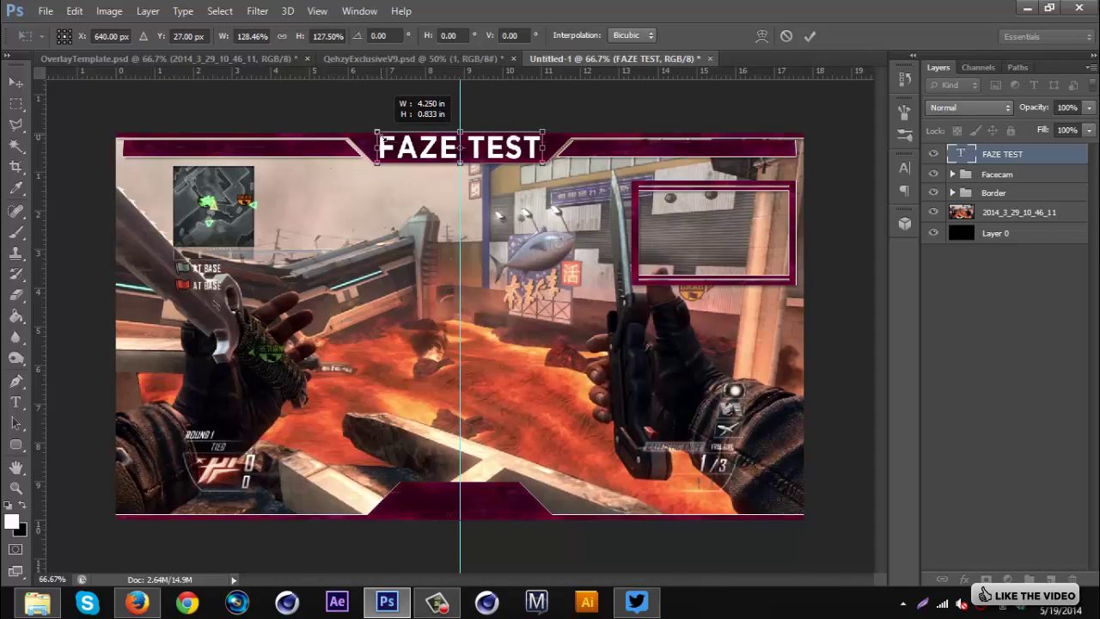
pyautogui.press('Return')
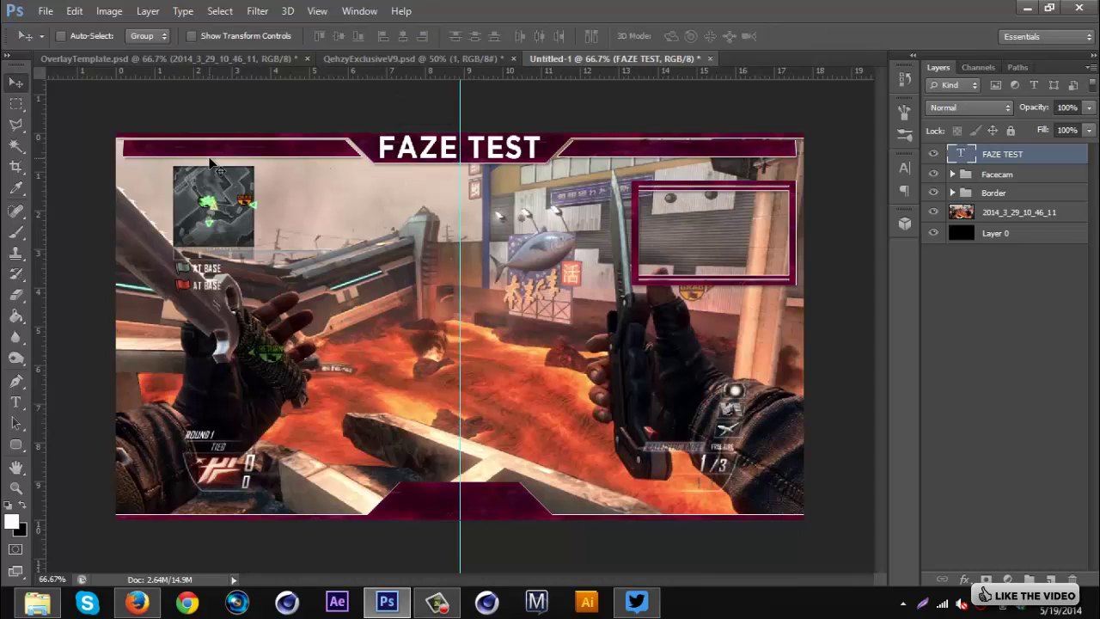
# Set the word TEST to Gotham Medium.
pyautogui.click(16, 402)
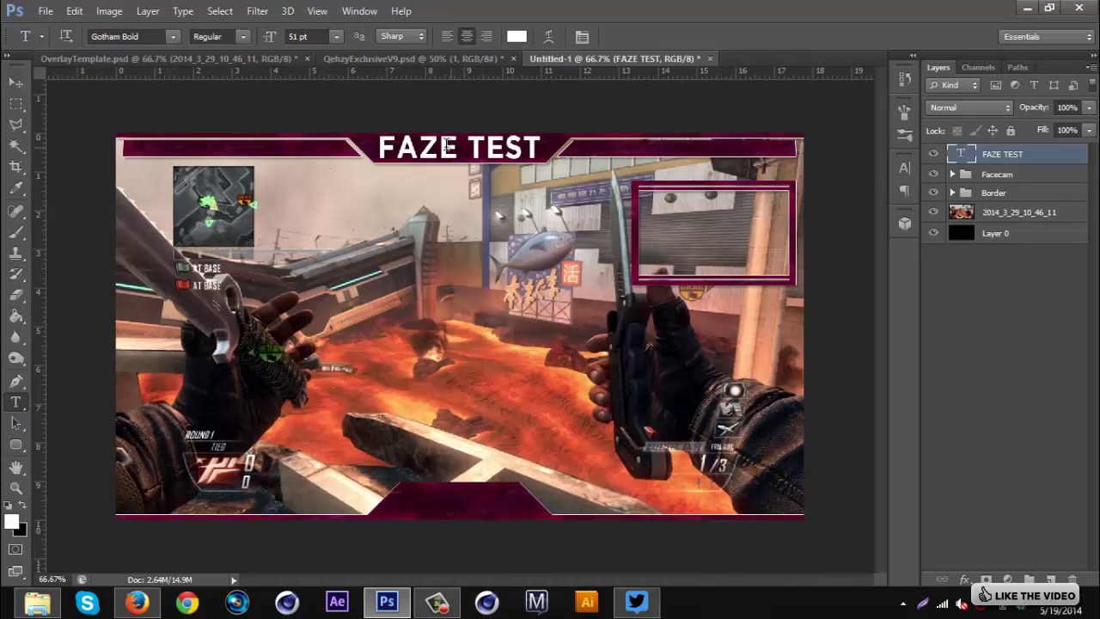
pyautogui.moveTo(467, 146); pyautogui.dragTo(561, 146)
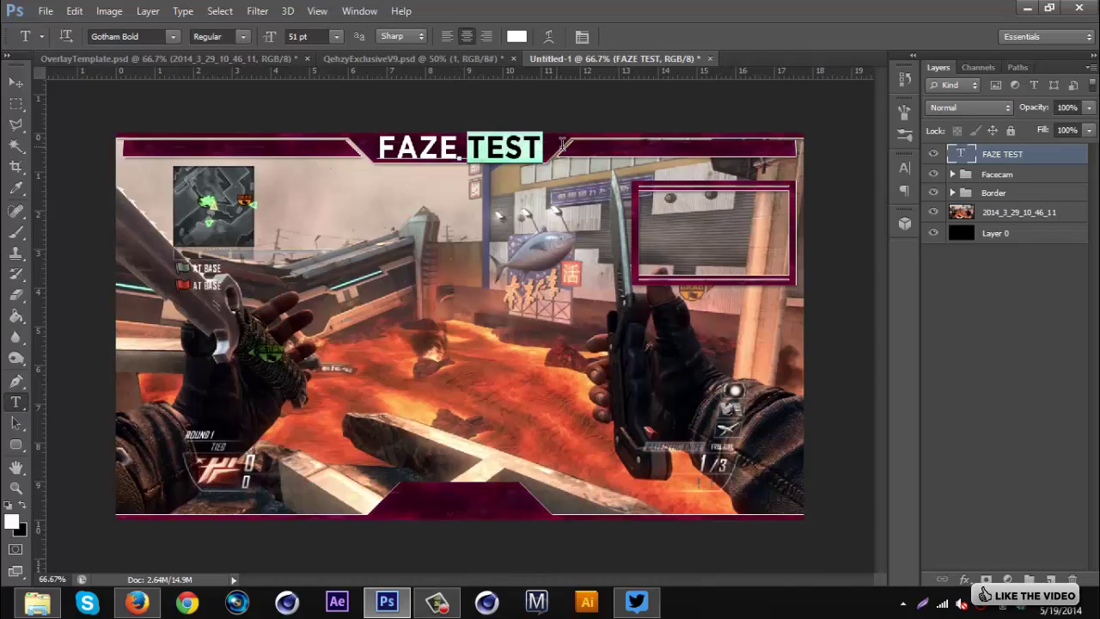
pyautogui.click(177, 37)
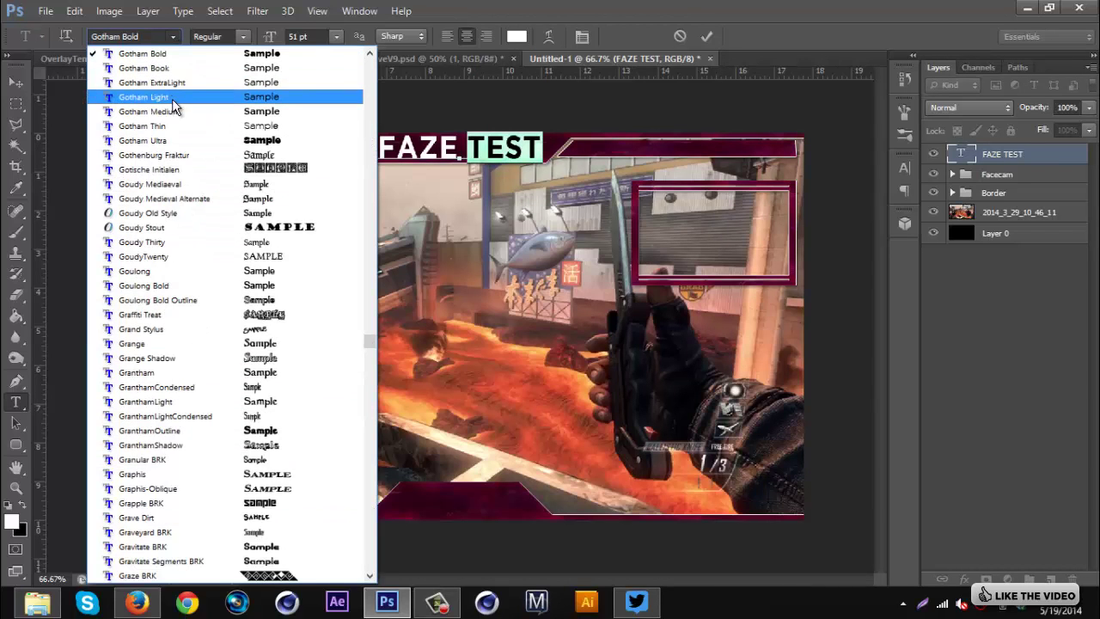
pyautogui.click(228, 113)
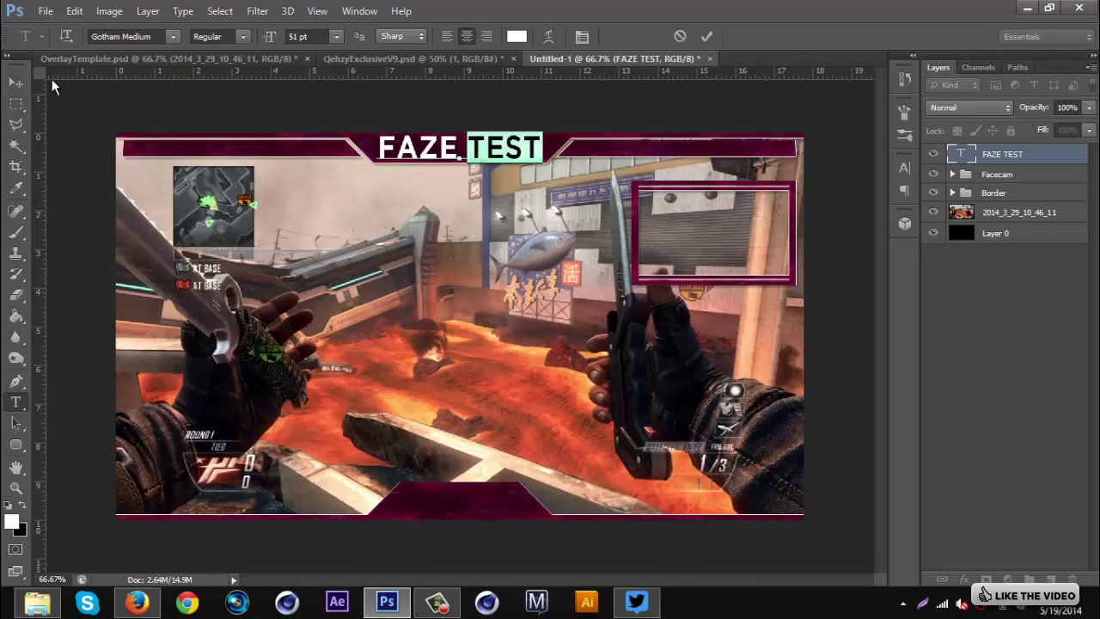
pyautogui.hotkey('ctrl', 'Return')
pyautogui.press('v')
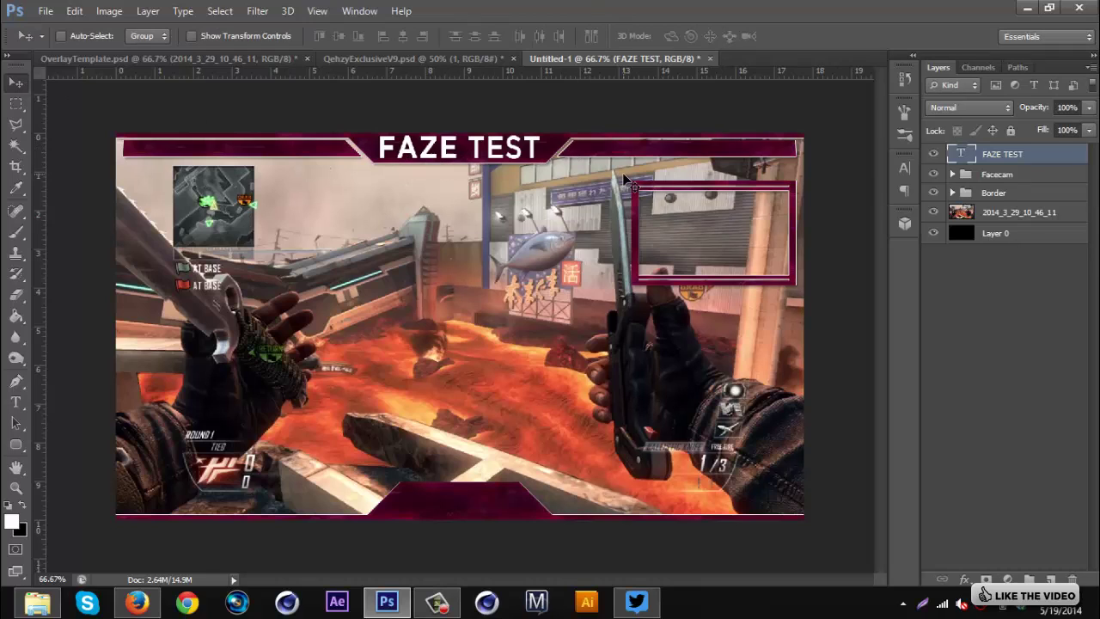
# Shrink the title slightly and nudge it right to centre at 640 px.
pyautogui.hotkey('ctrl', 't')
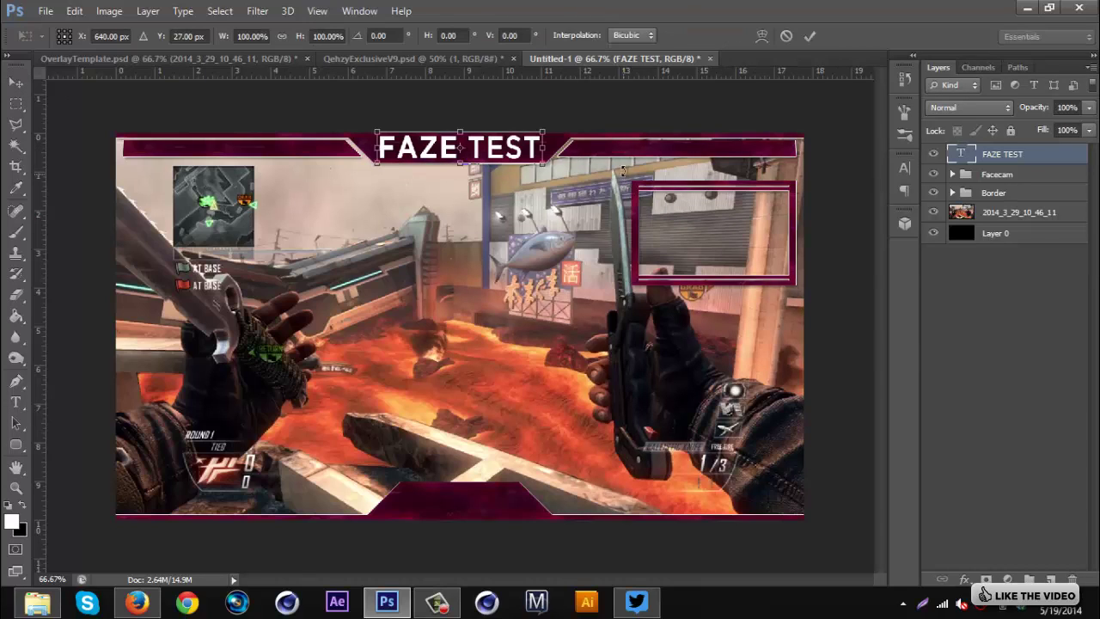
pyautogui.moveTo(543, 134); pyautogui.dragTo(540, 140)
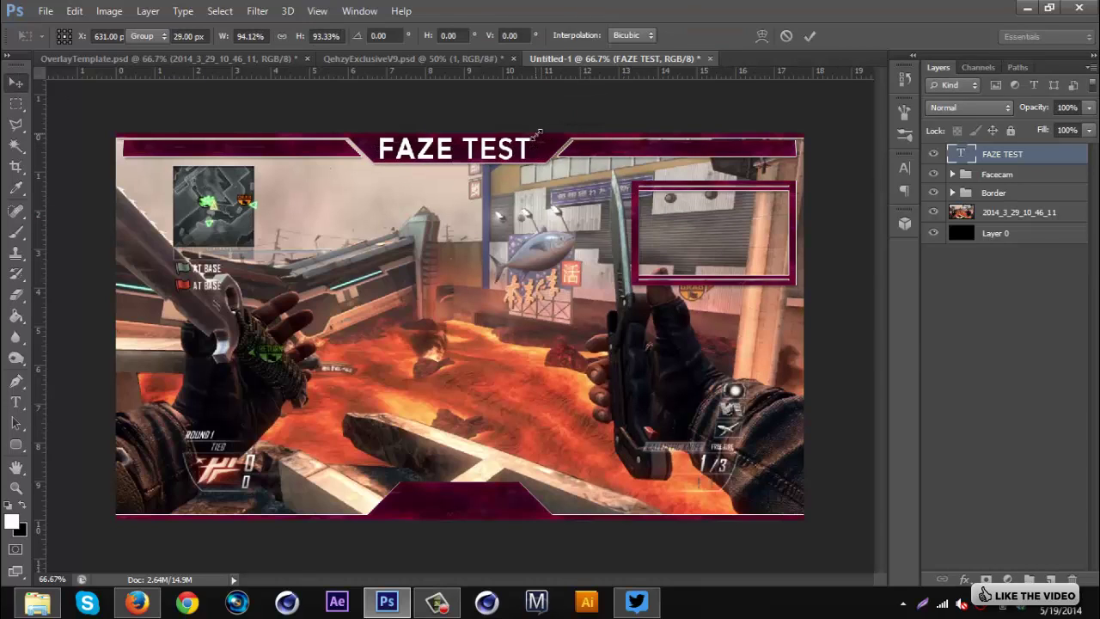
pyautogui.press('Return')
pyautogui.press('t')
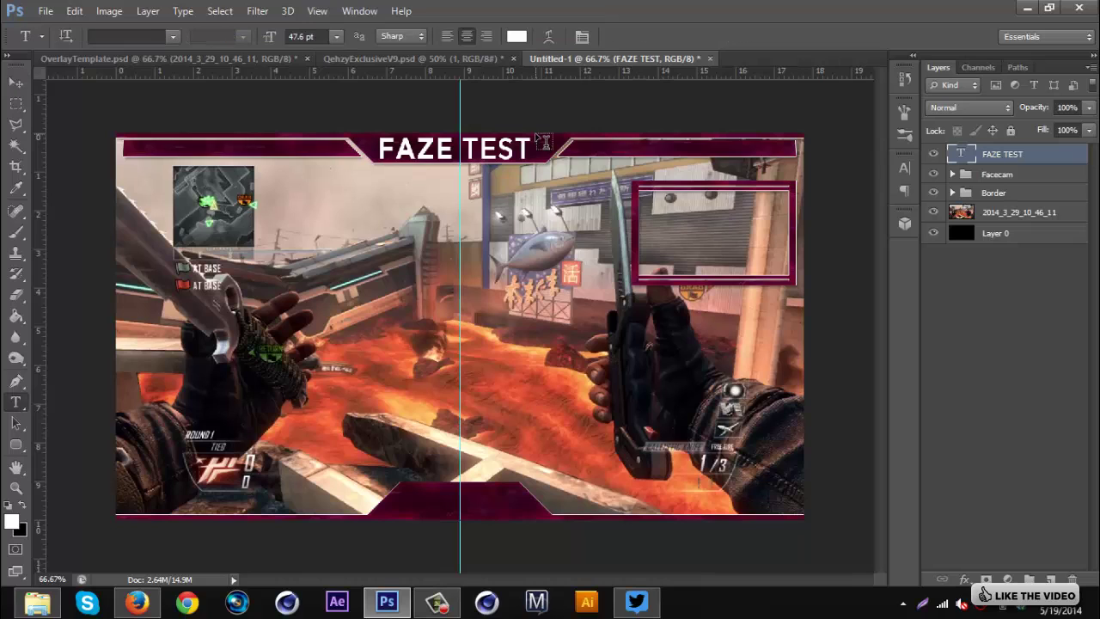
pyautogui.hotkey('ctrl', 't')
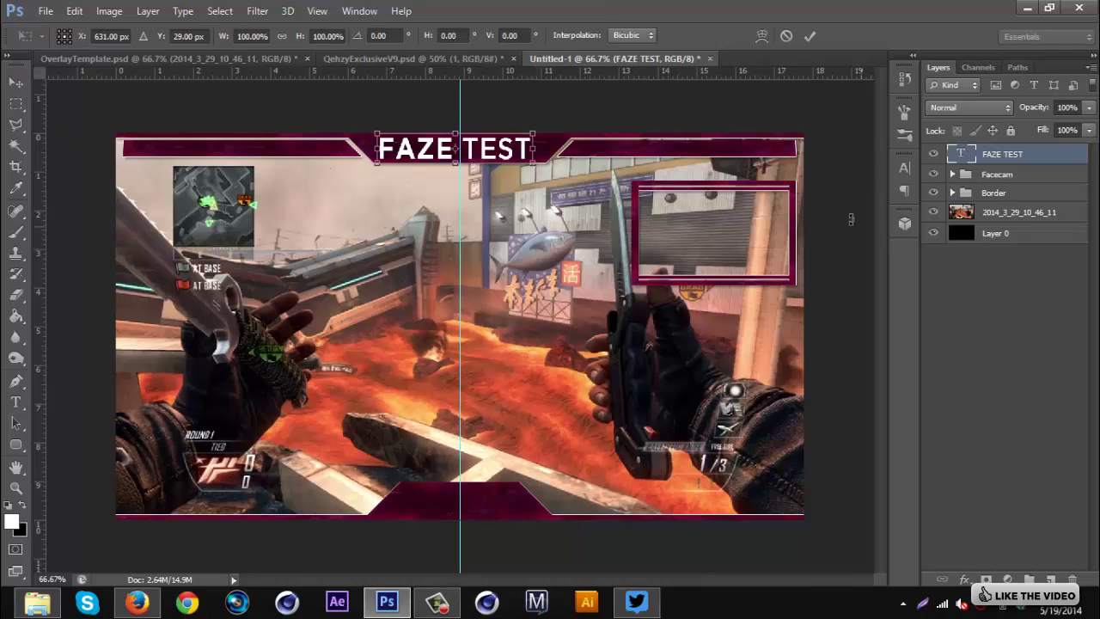
pyautogui.press('Right')
pyautogui.press('Right')
pyautogui.press('Right')
pyautogui.press('Right')
pyautogui.press('Right')
pyautogui.press('Right')
pyautogui.press('Right')
pyautogui.press('Right')
pyautogui.press('Right')
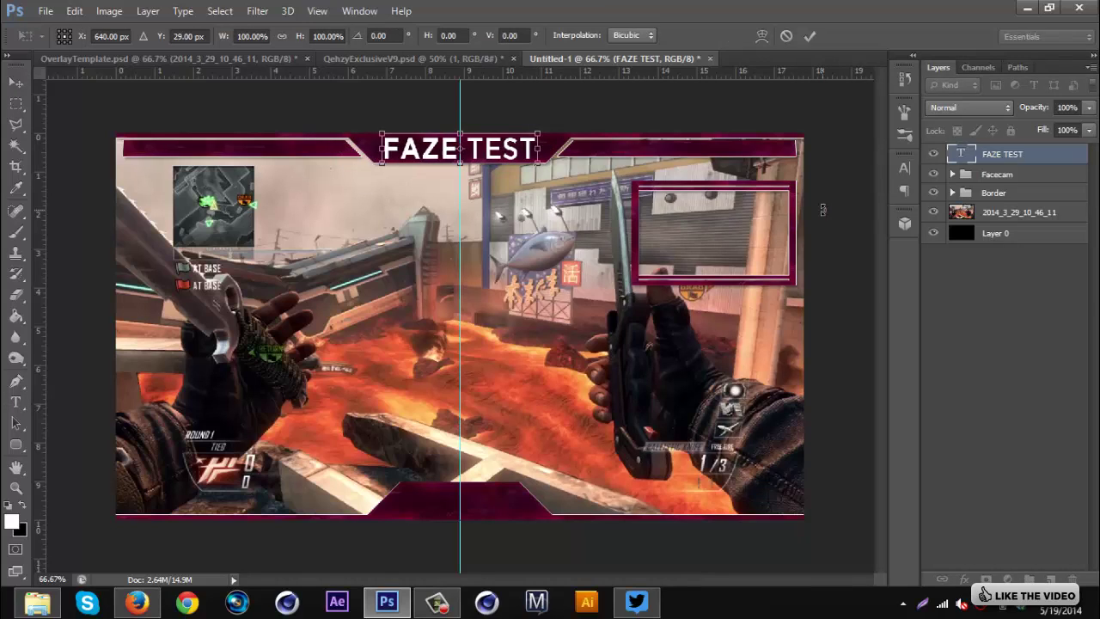
pyautogui.press('Return')
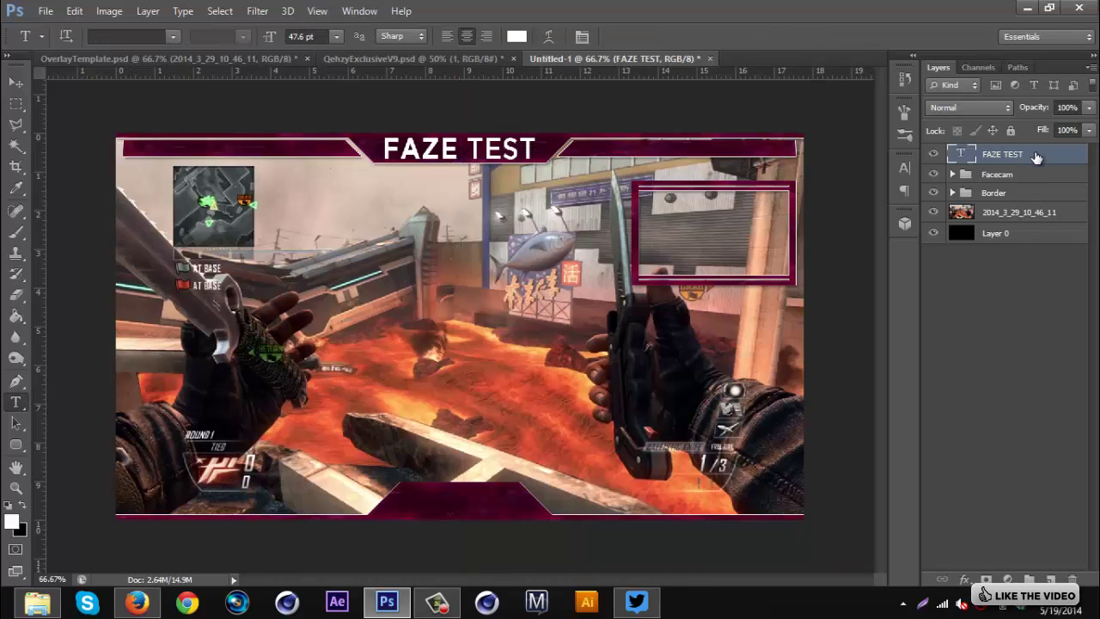
# Give FAZE TEST a magenta-pink gradient overlay and rasterize its layer style.
pyautogui.doubleClick(1036, 157)
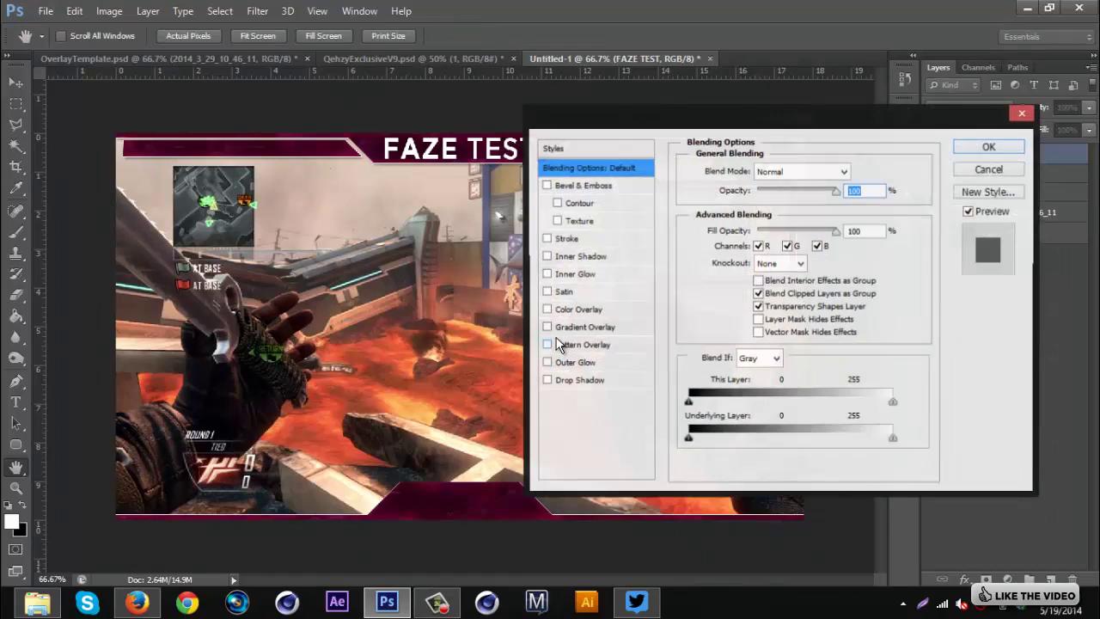
pyautogui.click(584, 327)
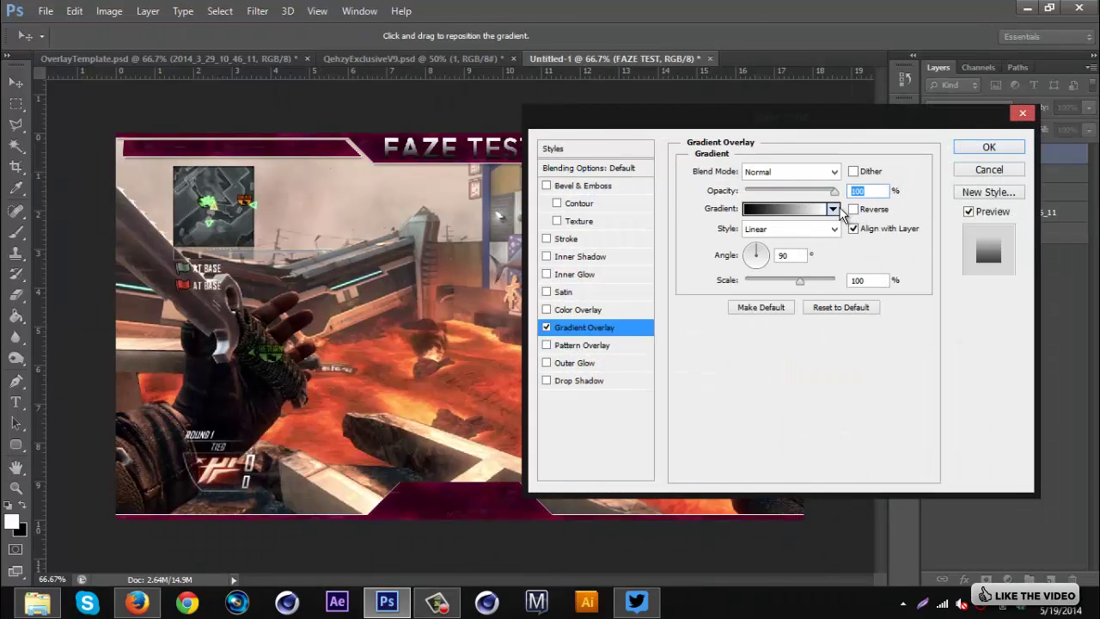
pyautogui.click(838, 211)
pyautogui.click(798, 318)
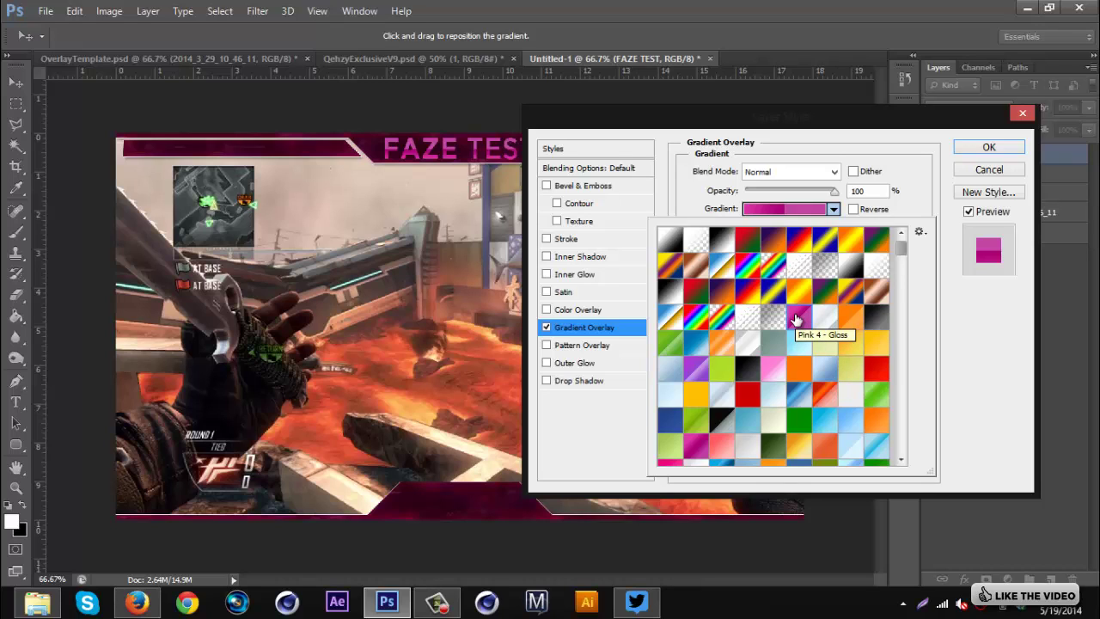
pyautogui.click(972, 152)
pyautogui.click(972, 152)
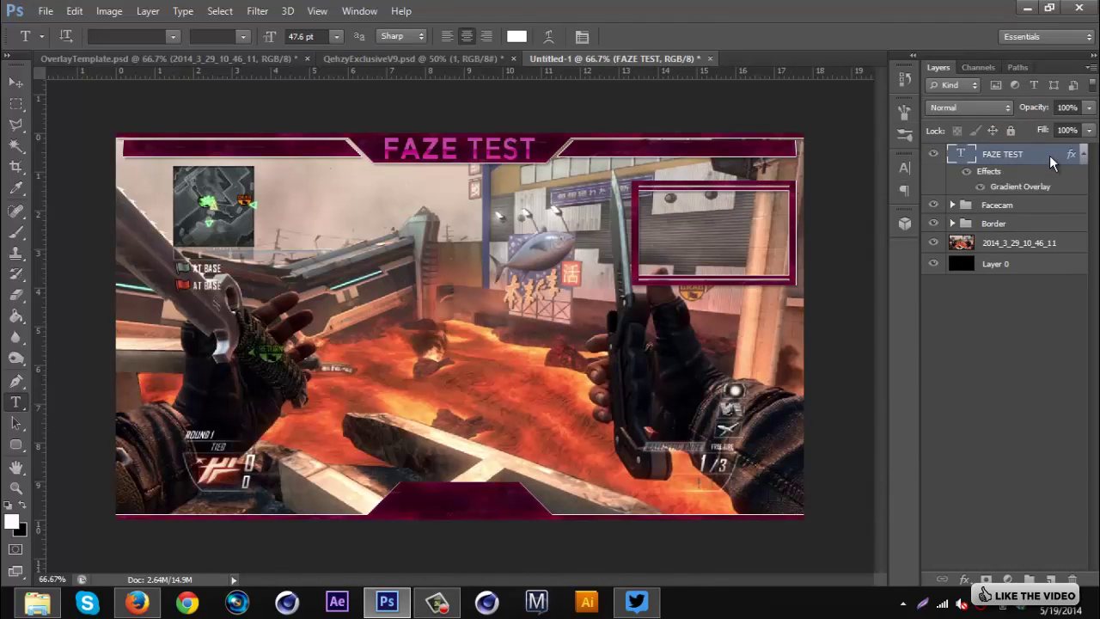
pyautogui.rightClick(1049, 155)
pyautogui.click(800, 224)
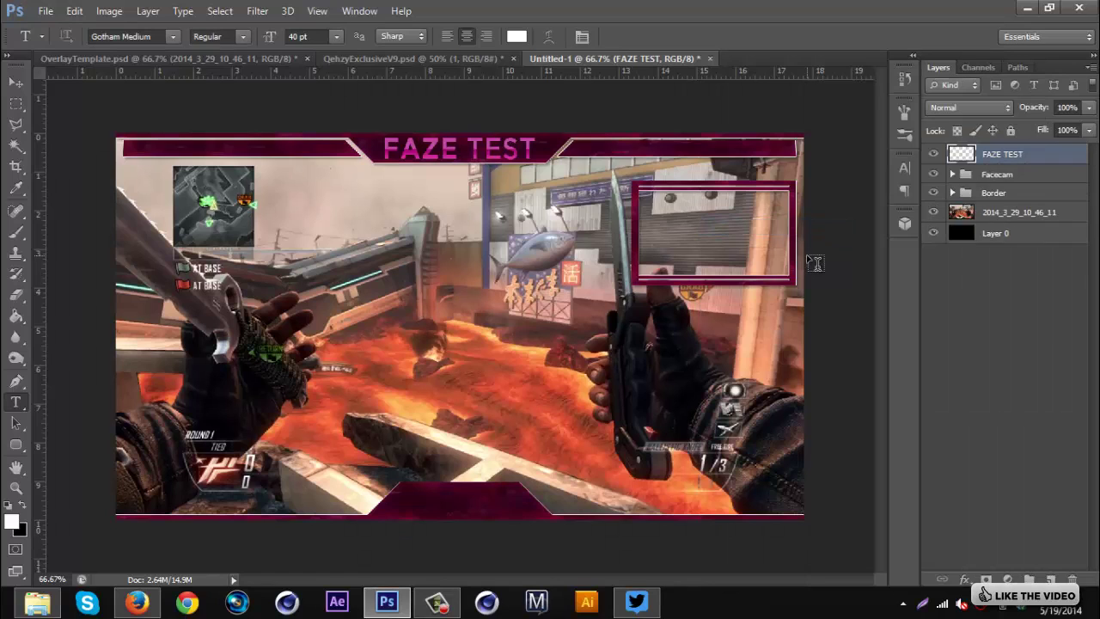
# Set the title's Hue/Saturation to saturation -100 and lightness +47.
pyautogui.press('i')
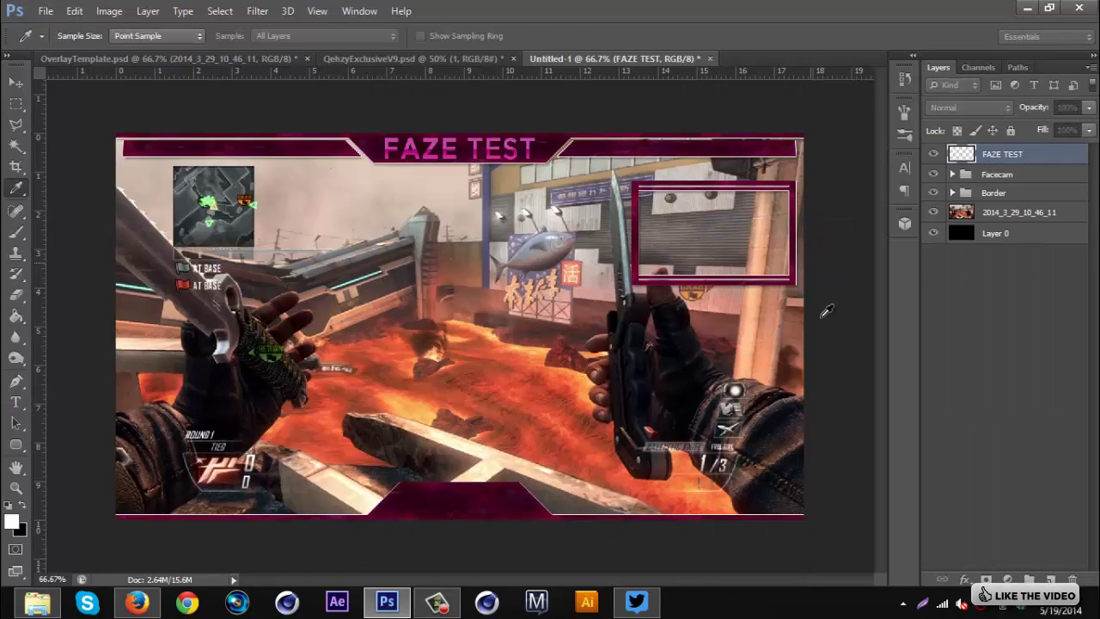
pyautogui.hotkey('ctrl', 'u')
pyautogui.moveTo(378, 361); pyautogui.dragTo(284, 358)
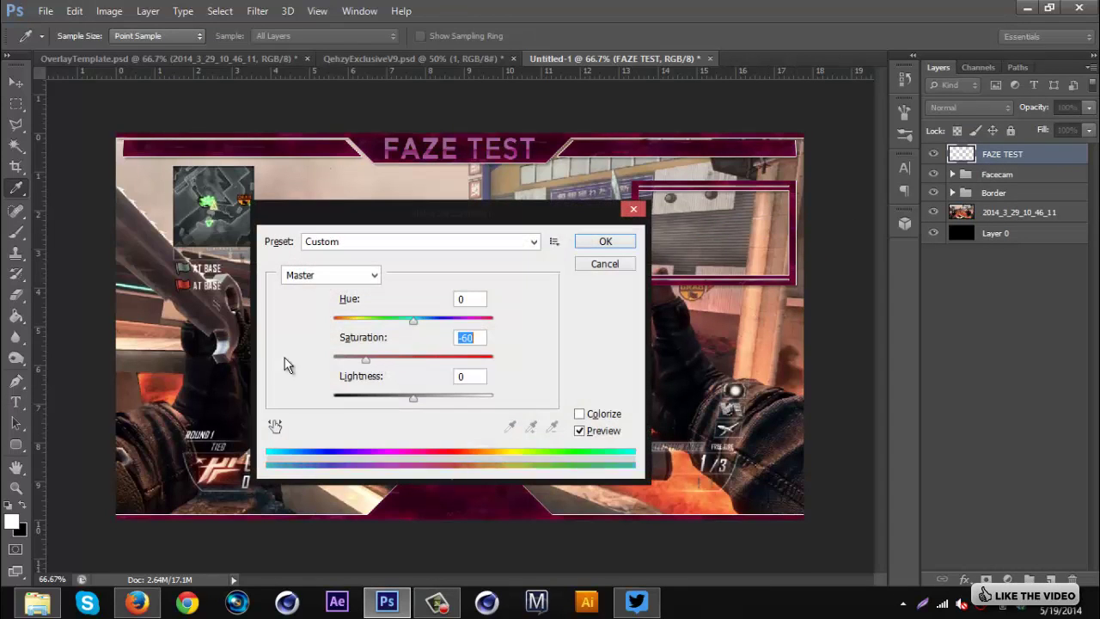
pyautogui.moveTo(446, 397); pyautogui.dragTo(450, 397)
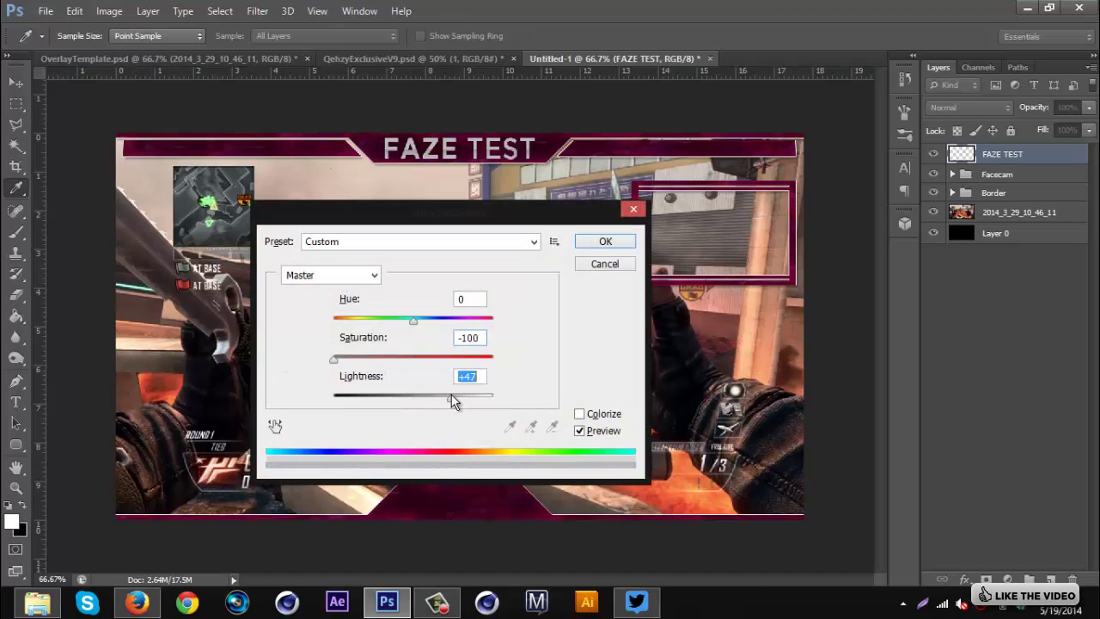
pyautogui.click(622, 249)
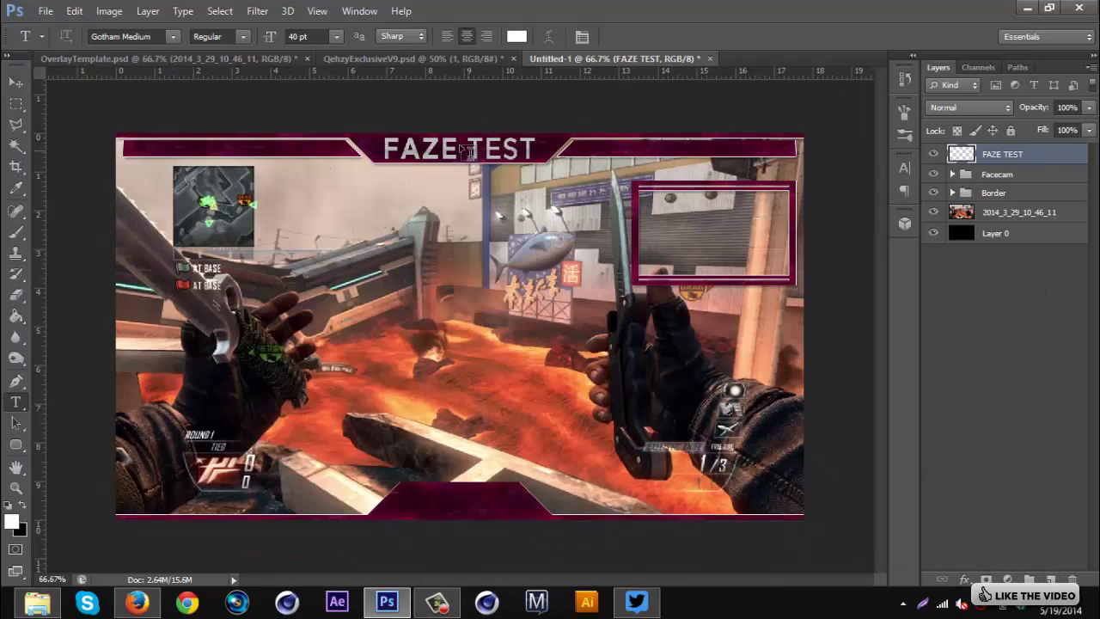
# Add a new Layer 1 above FAZE TEST and clip it to the title.
pyautogui.click(1051, 579)
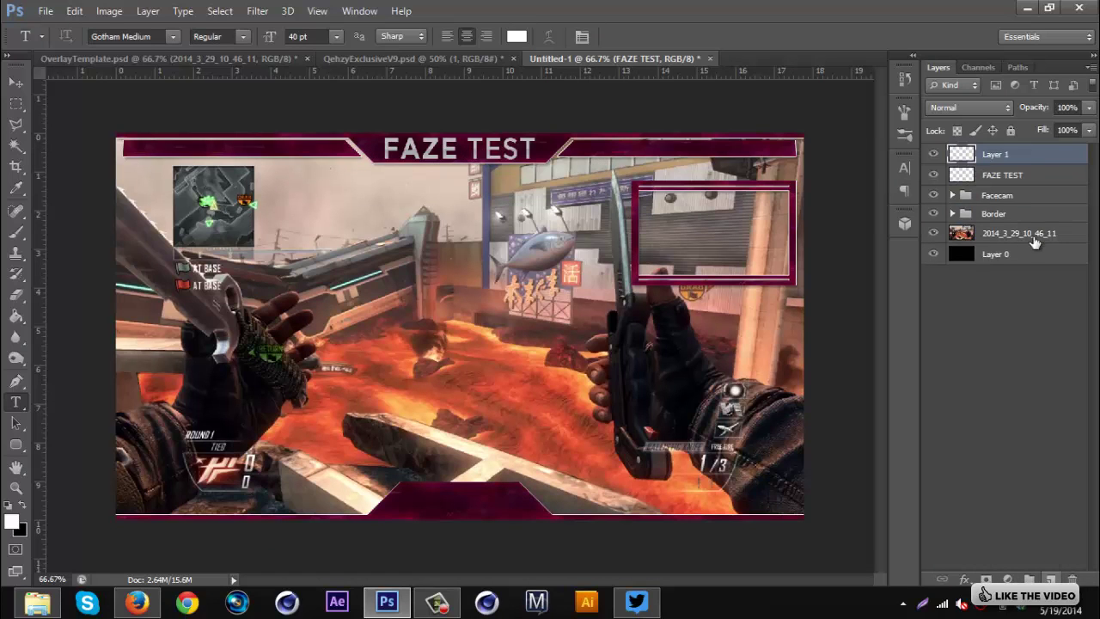
pyautogui.rightClick(1018, 161)
pyautogui.click(756, 253)
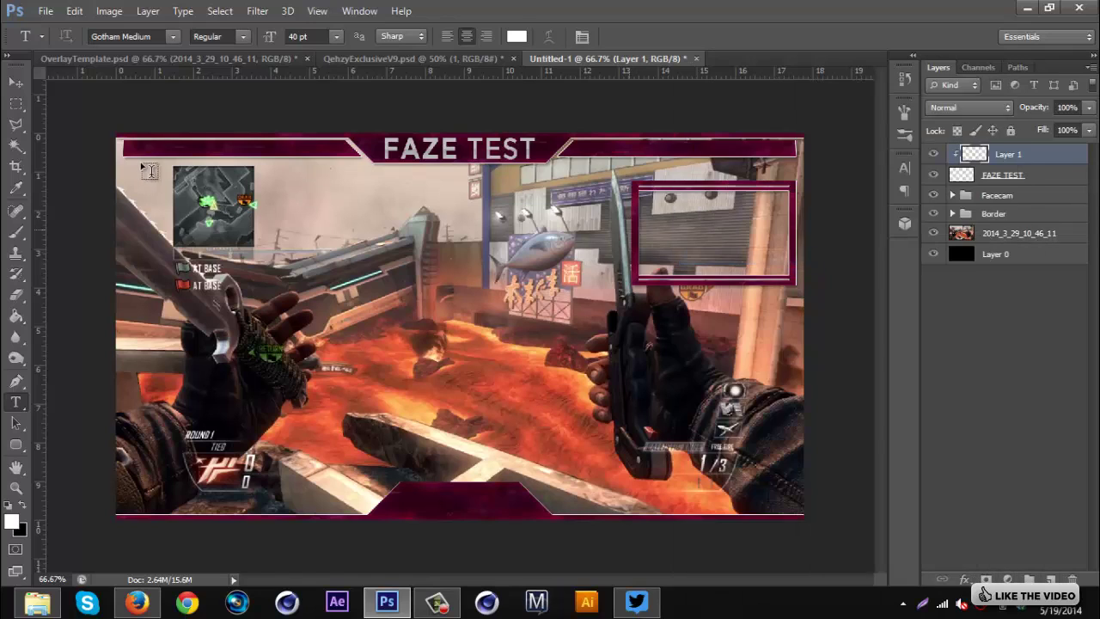
# Marquee across the banner, deselect, then set Layer 1 to Overlay at 56% opacity.
pyautogui.click(16, 103)
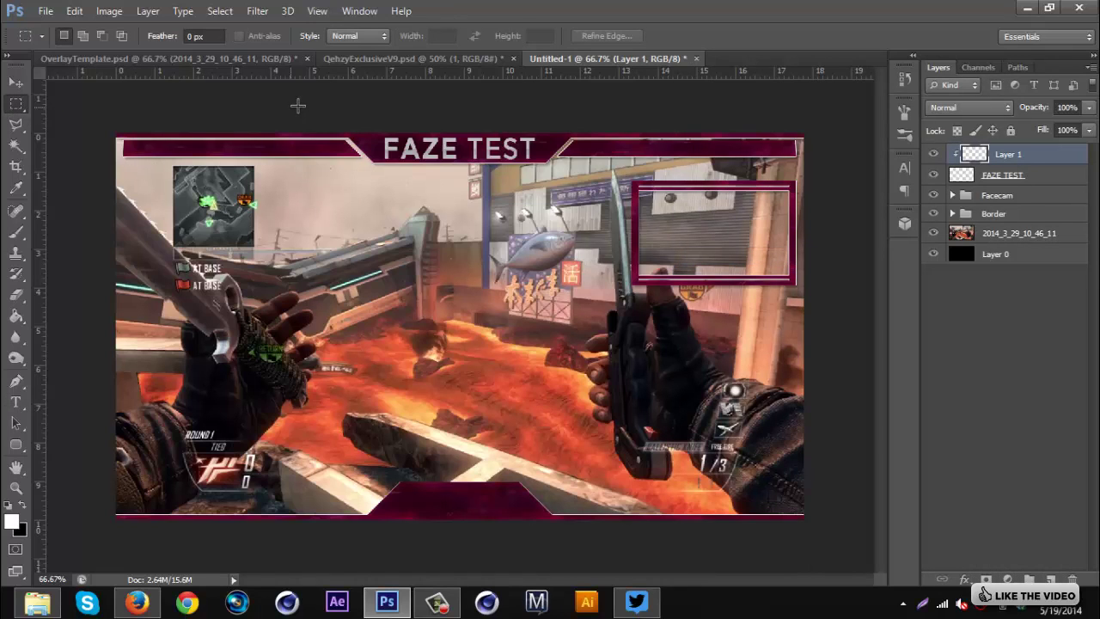
pyautogui.moveTo(337, 134)
pyautogui.mouseDown()
pyautogui.moveTo(541, 138)
pyautogui.moveTo(594, 150)
pyautogui.mouseUp()
pyautogui.press('g')
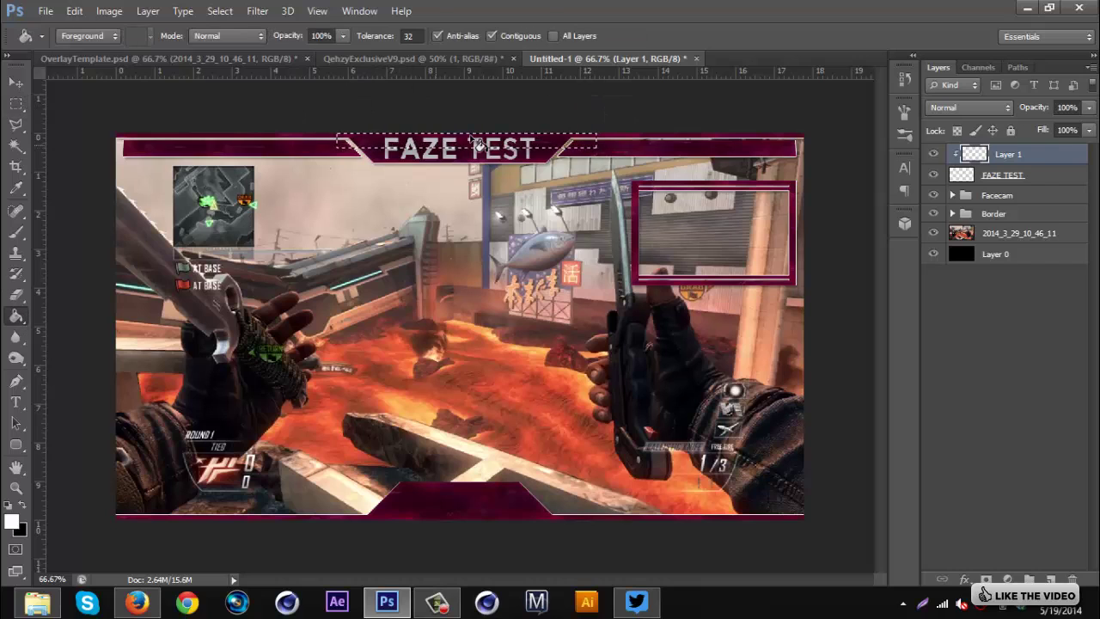
pyautogui.hotkey('ctrl', 'd')
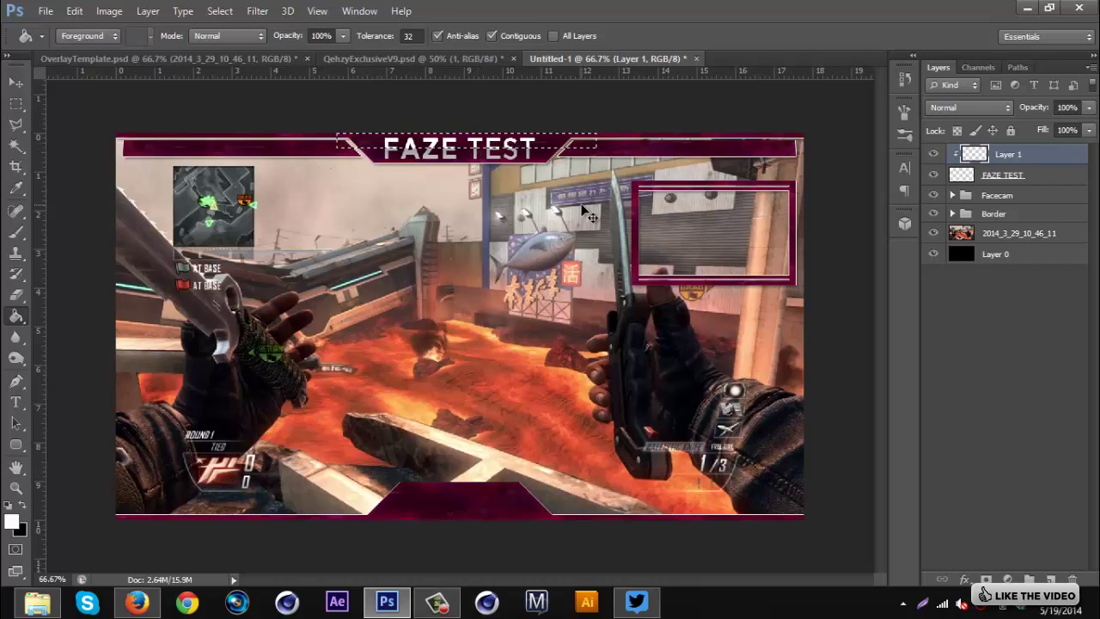
pyautogui.click(965, 109)
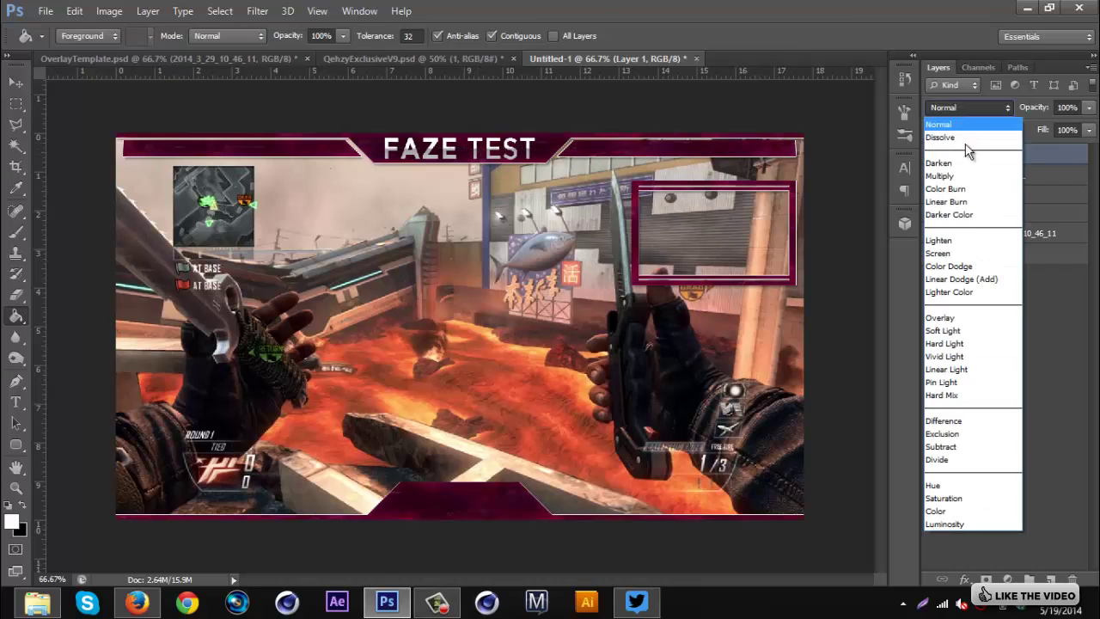
pyautogui.click(939, 318)
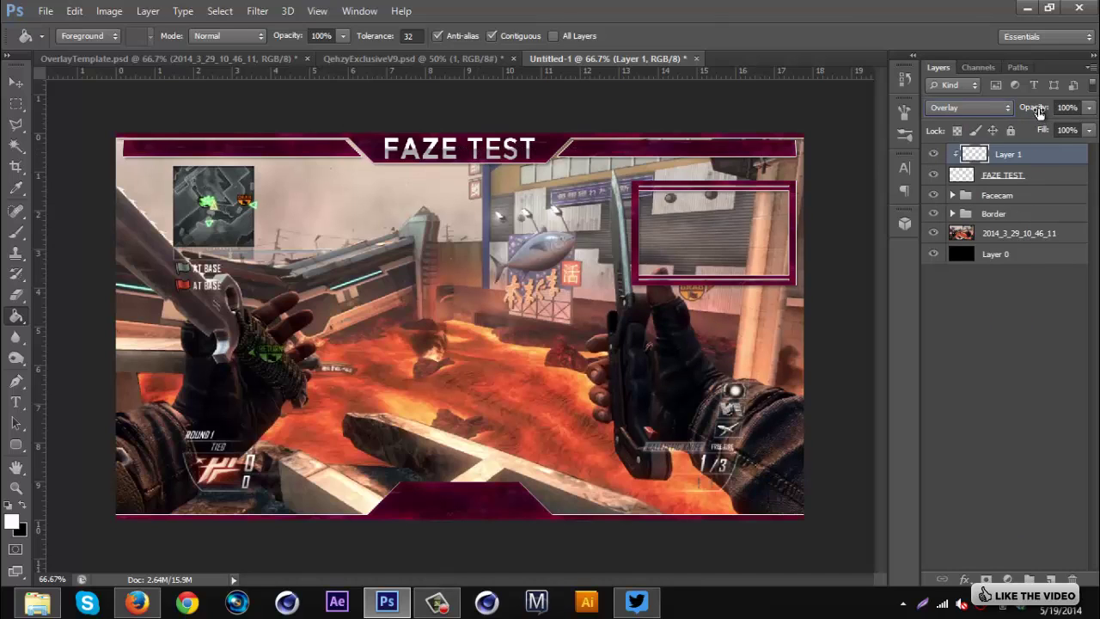
pyautogui.moveTo(1038, 111); pyautogui.dragTo(1006, 114)
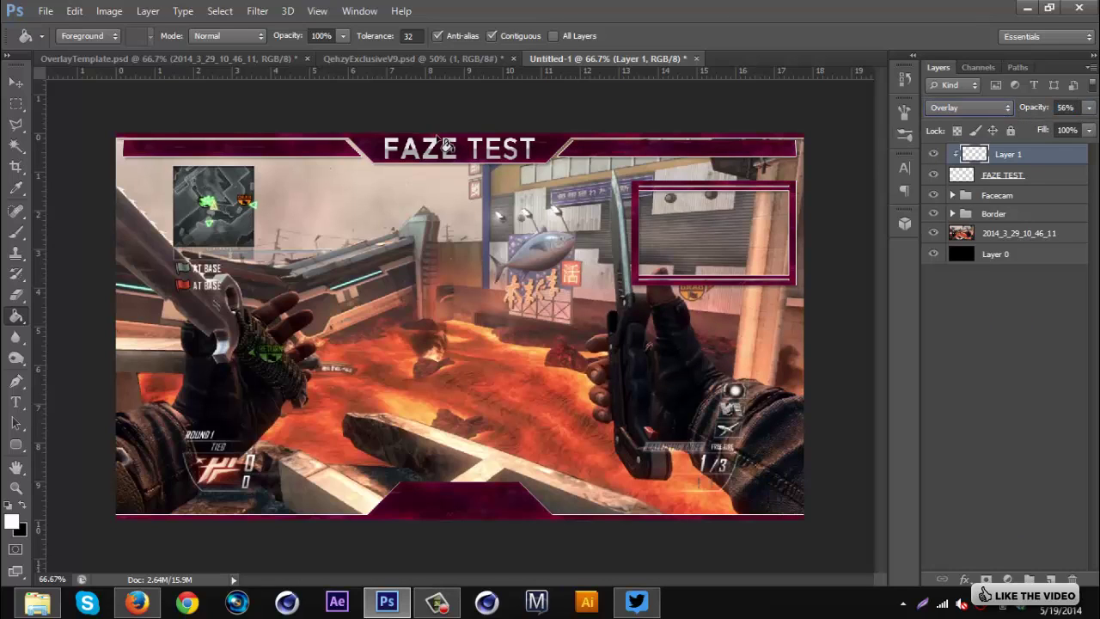
# Give the FAZE TEST title a drop shadow at 34% opacity.
pyautogui.doubleClick(1062, 182)
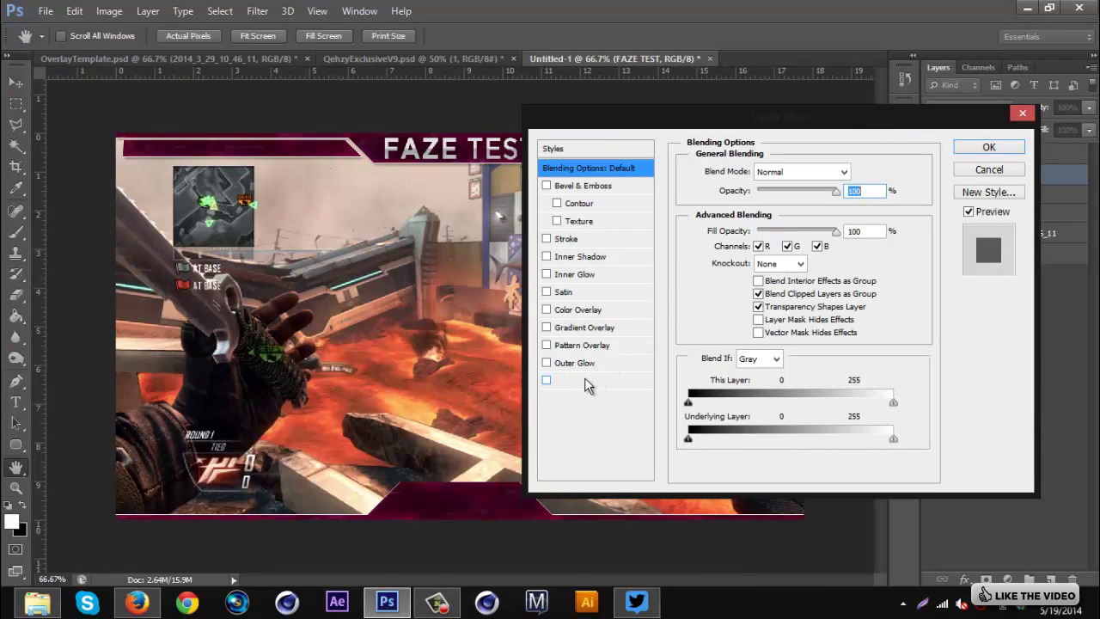
pyautogui.click(565, 382)
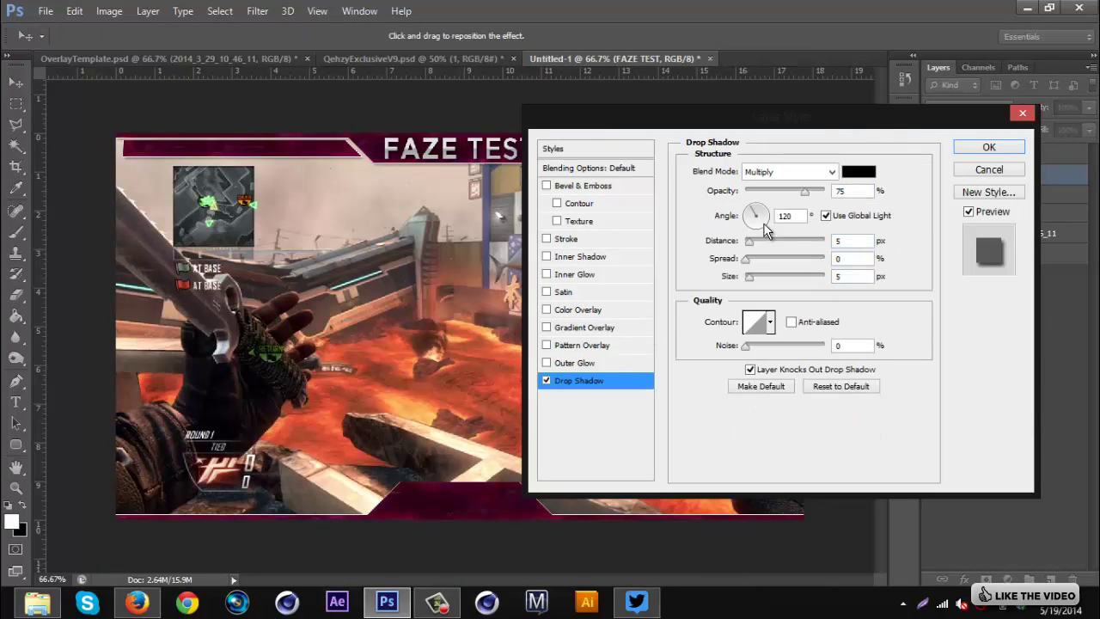
pyautogui.moveTo(803, 191); pyautogui.dragTo(764, 196)
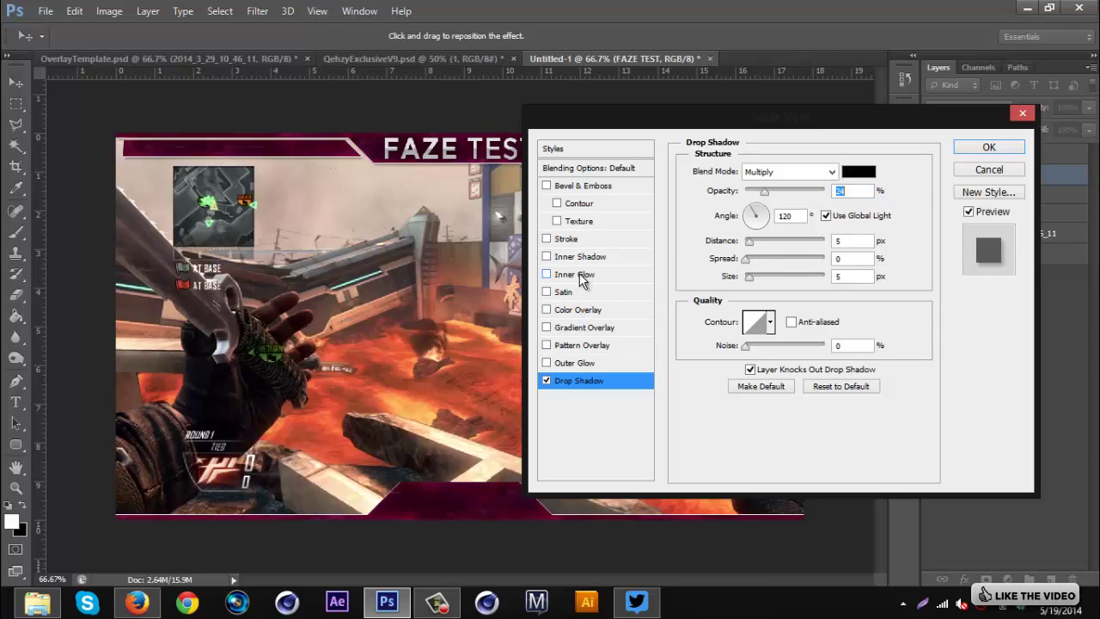
# Add an Overlay-mode inner glow with reduced opacity and apply the layer styles.
pyautogui.click(578, 275)
pyautogui.click(782, 174)
pyautogui.click(780, 381)
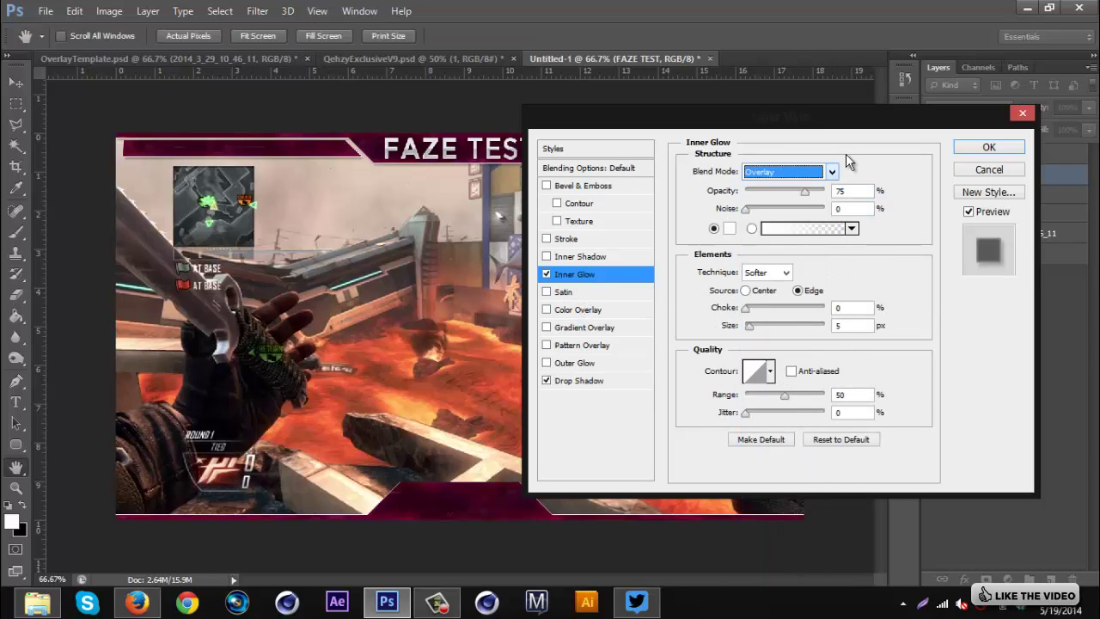
pyautogui.moveTo(799, 191); pyautogui.dragTo(778, 197)
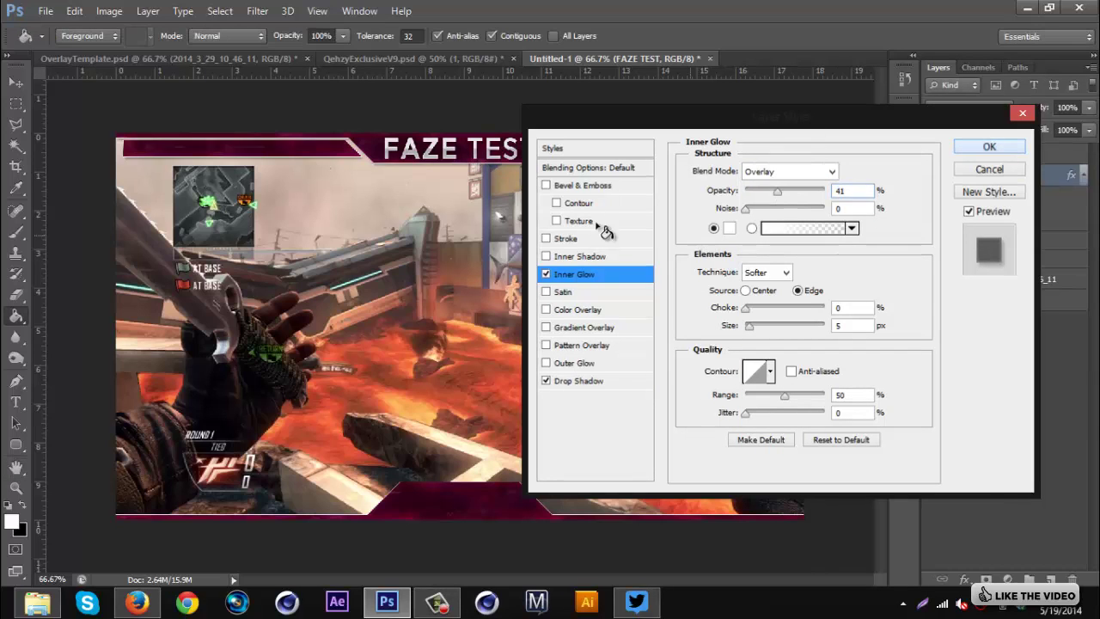
pyautogui.press('Return')
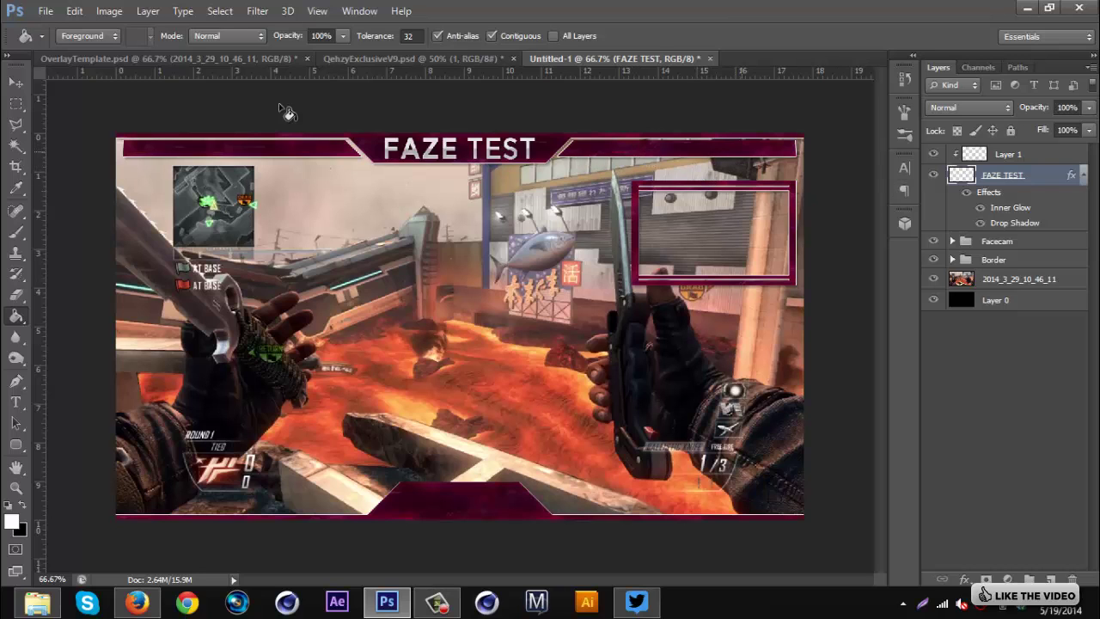
pyautogui.click(204, 58)
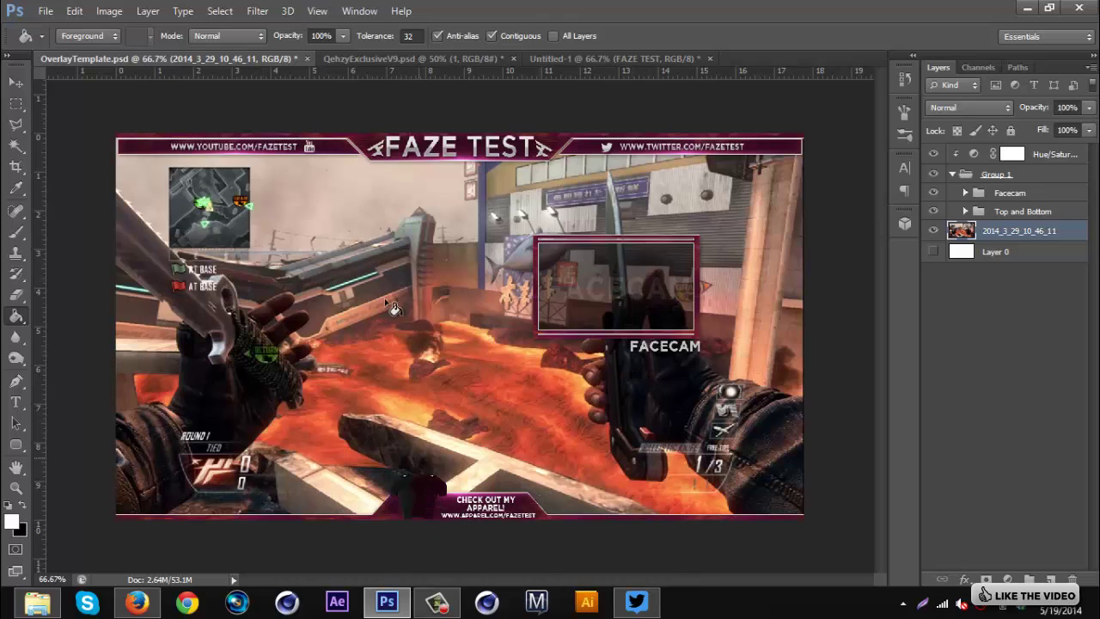
pyautogui.click(606, 58)
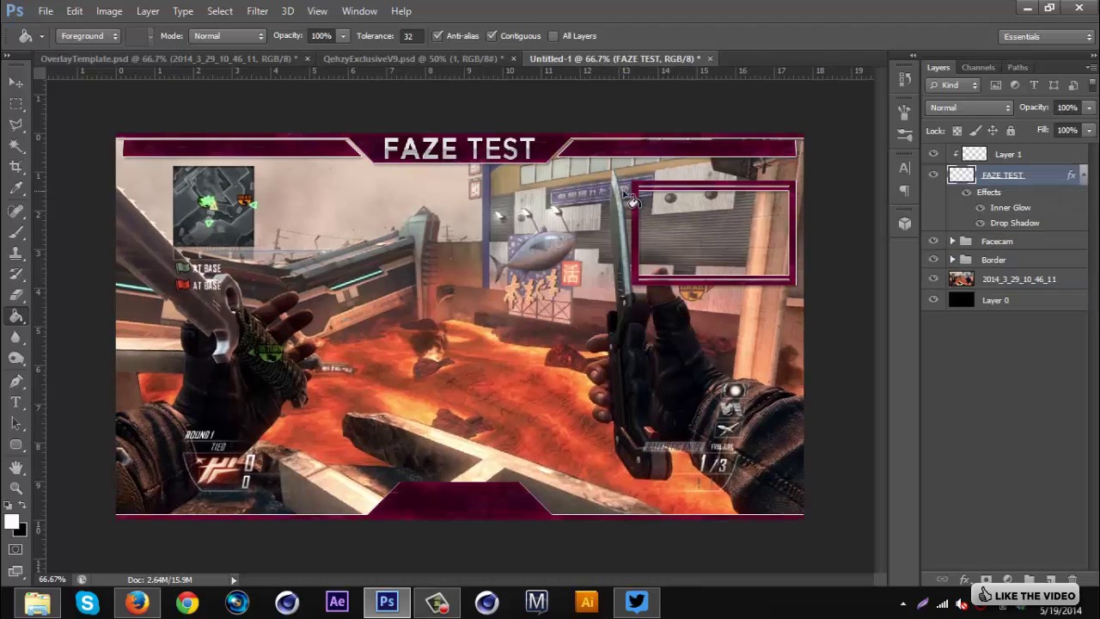
pyautogui.click(296, 59)
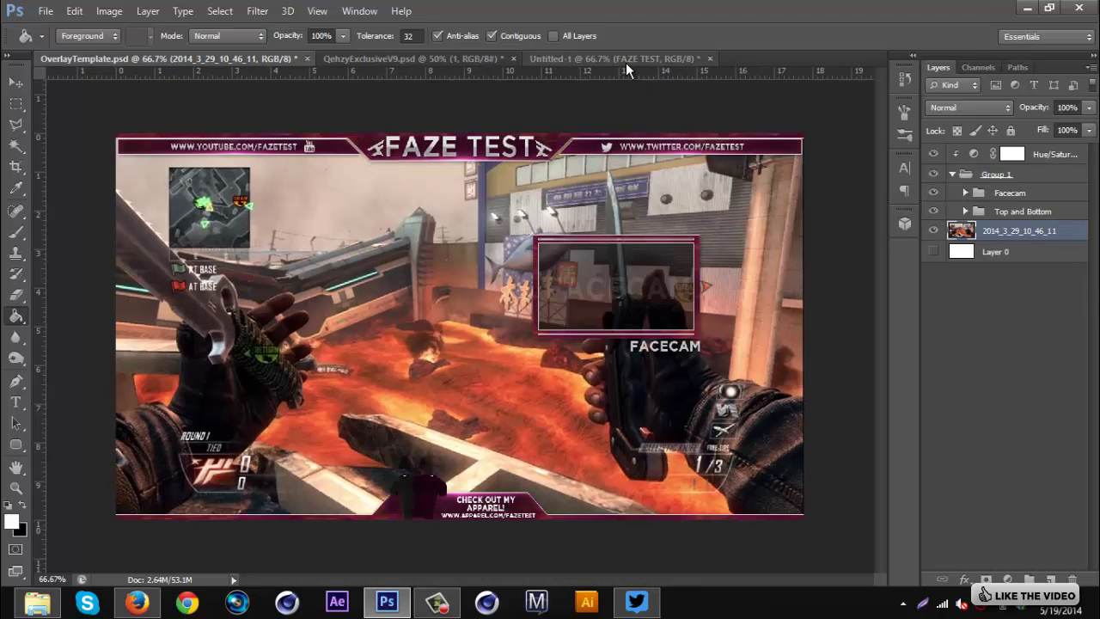
pyautogui.click(625, 60)
pyautogui.click(1019, 155)
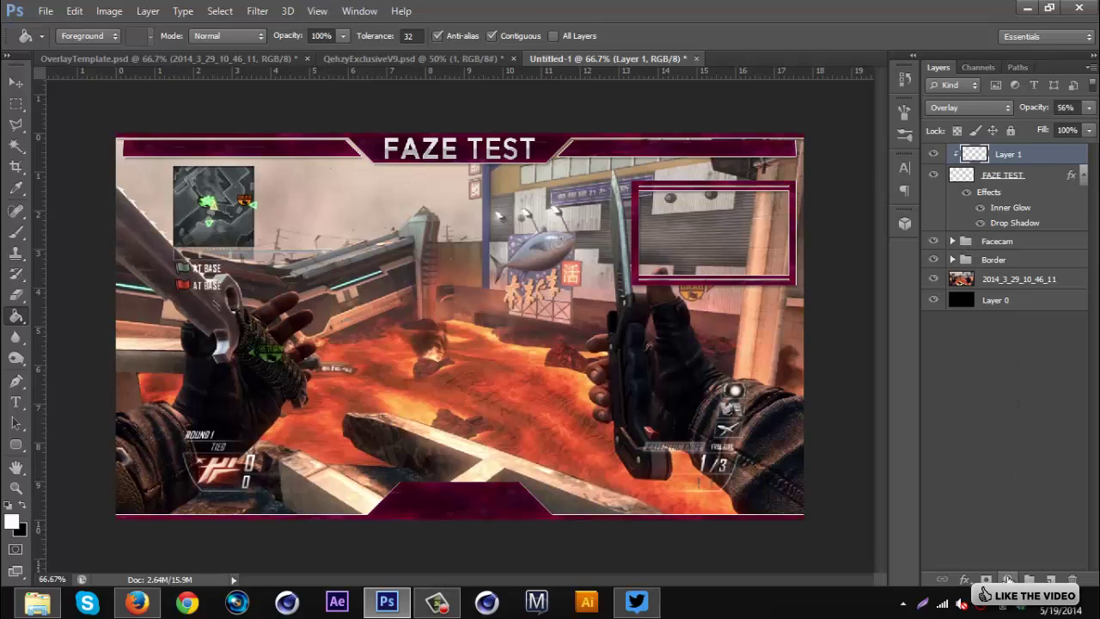
# Add a Hue/Saturation adjustment layer with Hue set to -54.
pyautogui.click(1008, 577)
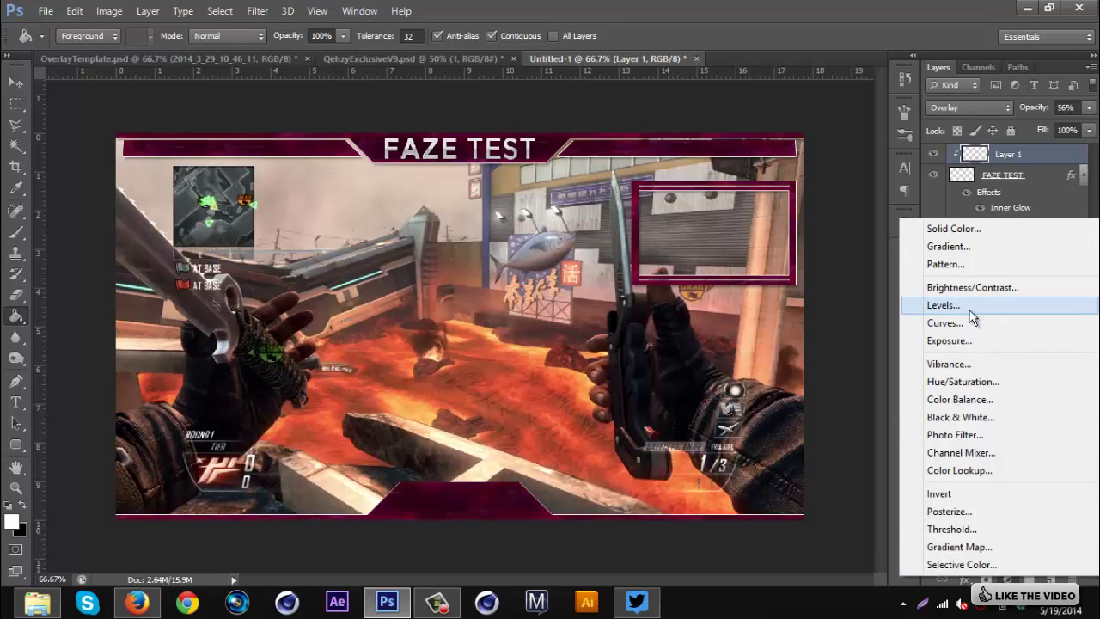
pyautogui.click(962, 382)
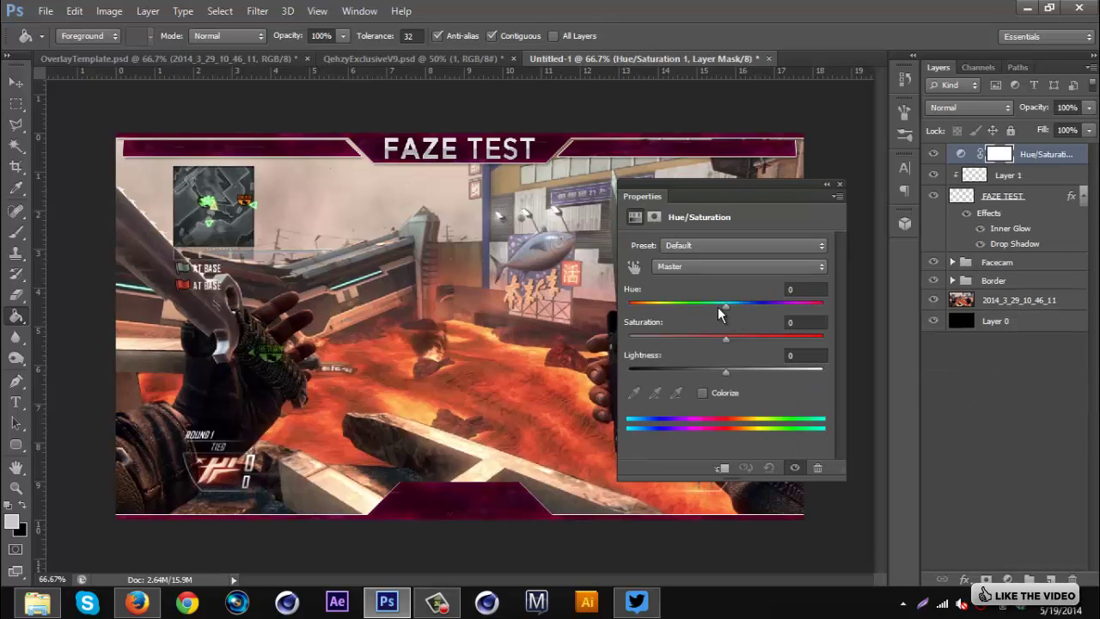
pyautogui.moveTo(720, 311); pyautogui.dragTo(677, 312)
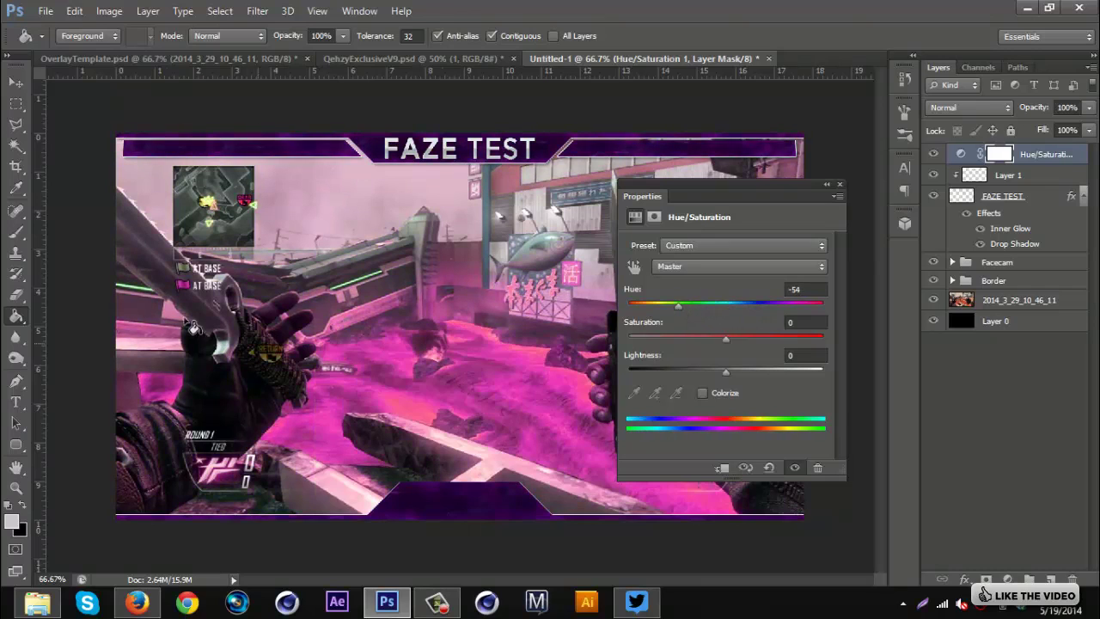
# Hide the gameplay screenshot and black background layers, and set saturation to +100.
pyautogui.click(933, 300)
pyautogui.click(933, 321)
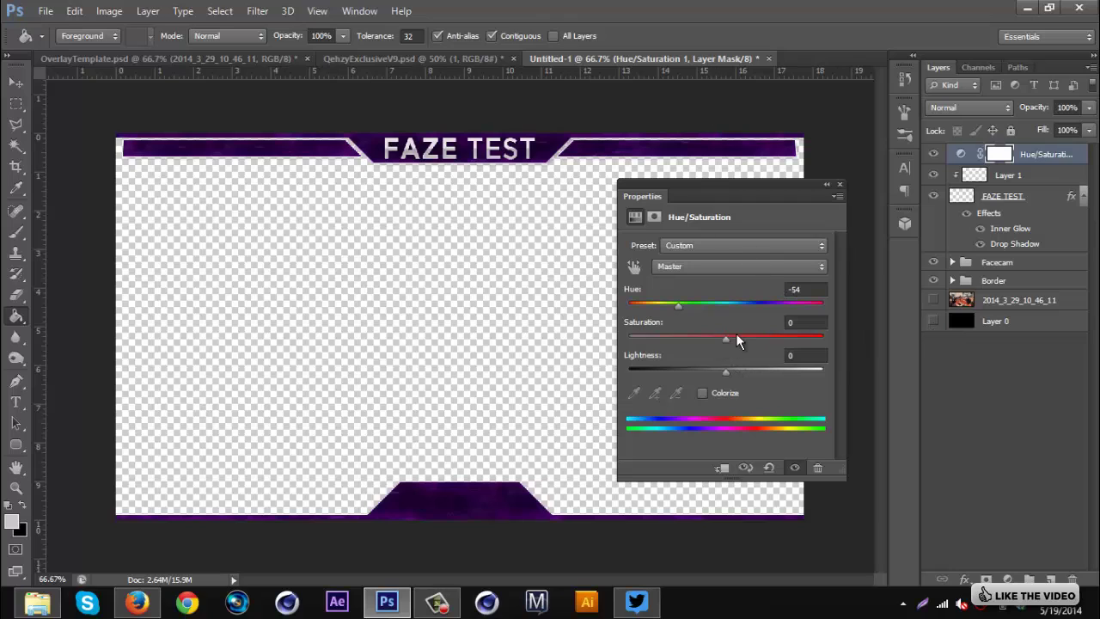
pyautogui.moveTo(723, 338); pyautogui.dragTo(910, 338)
pyautogui.click(840, 183)
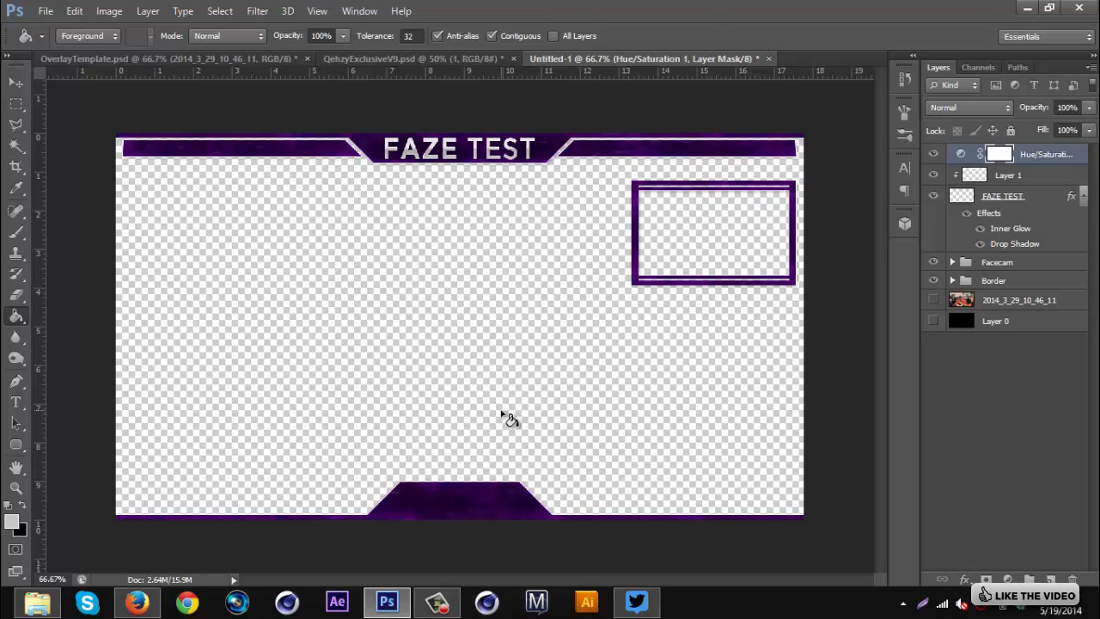
pyautogui.moveTo(436, 602)
pyautogui.click(460, 545)
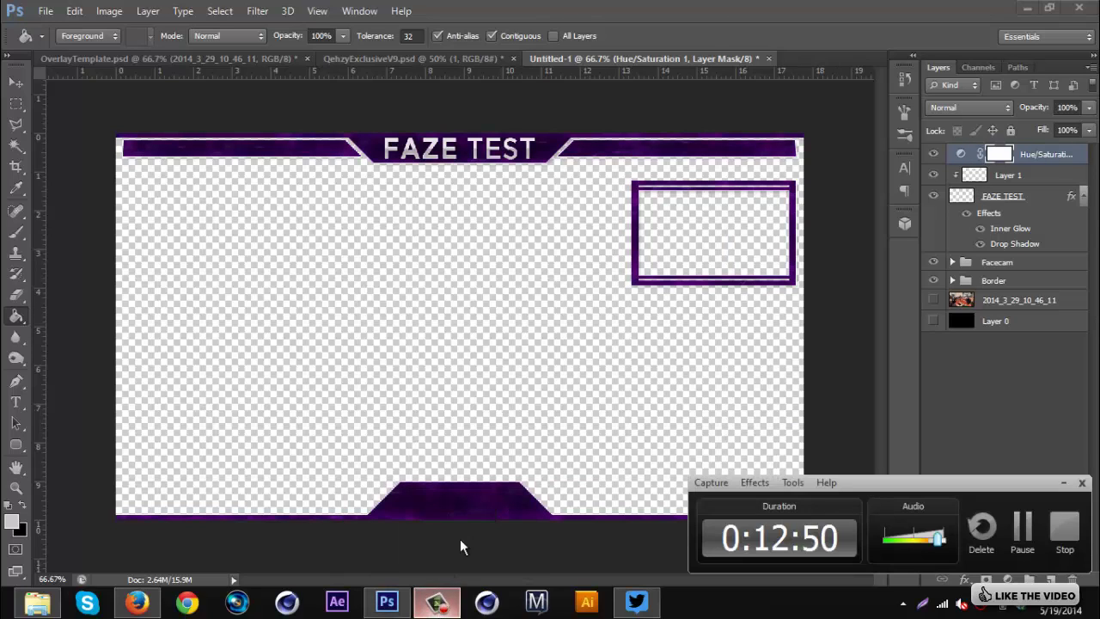